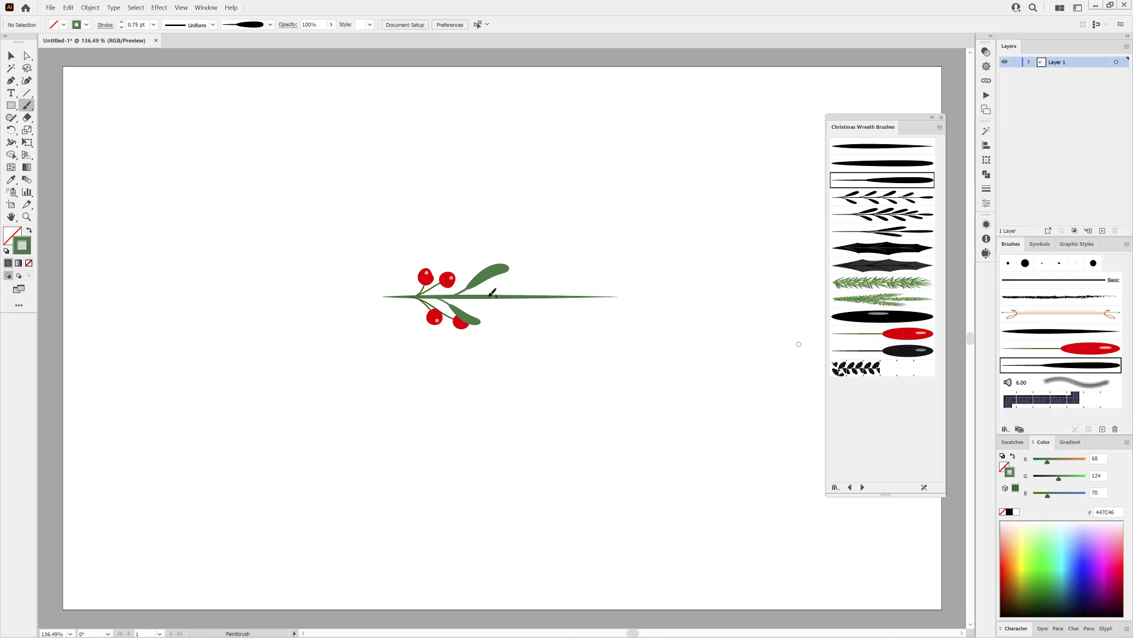
- Paint a green leaf above the stem, plus red berries above, below and near its right end, using a 0.75 pt stroke
{"action": "mouse_move", "coordinate": [533, 279]}
{"action": "left_mouse_down"}
{"action": "mouse_move", "coordinate": [548, 278]}
{"action": "mouse_move", "coordinate": [491, 278]}
{"action": "left_mouse_up"}
{"action": "left_click", "coordinate": [866, 333]}
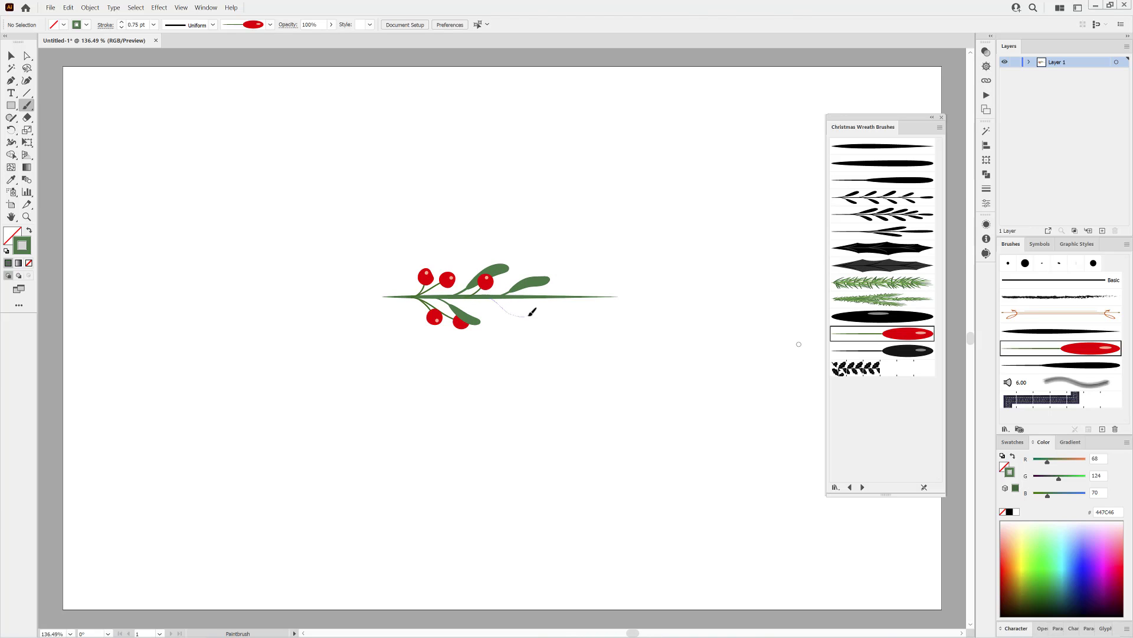
{"action": "left_click_drag", "start_coordinate": [531, 314], "coordinate": [531, 314]}
{"action": "left_click_drag", "start_coordinate": [577, 285], "coordinate": [578, 285]}
- Replace the small leaf below the middle of the stem with a larger one in the same leaf brush
{"action": "left_click", "coordinate": [520, 289], "text": "ctrl"}
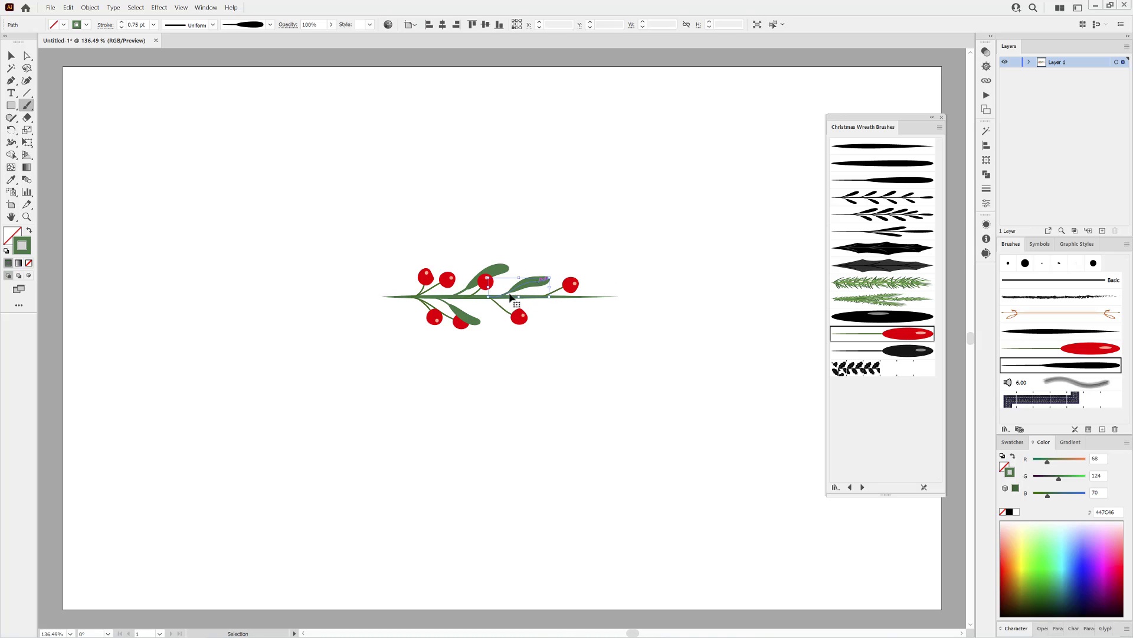
{"action": "key", "text": "ctrl+shift+a"}
{"action": "left_click_drag", "start_coordinate": [497, 303], "coordinate": [525, 311]}
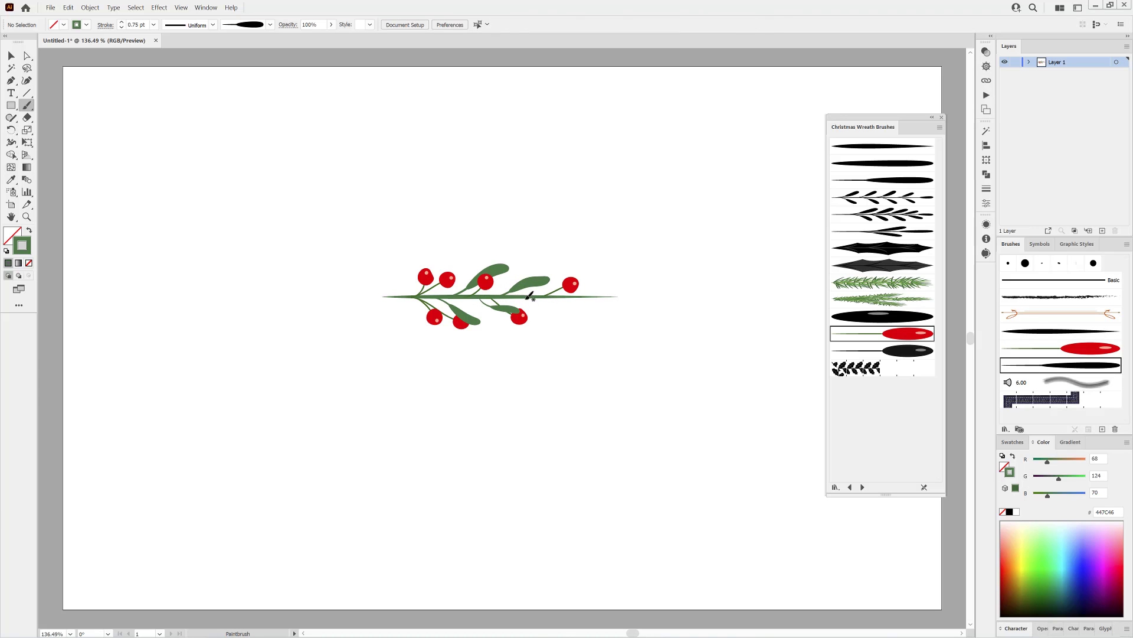
{"action": "left_click", "coordinate": [494, 303], "text": "ctrl"}
{"action": "key", "text": "Delete"}
{"action": "left_click_drag", "start_coordinate": [511, 310], "coordinate": [522, 316]}
- Fill the right half of the stem with more green leaves and red berries, ending with a berry at the tip
{"action": "left_click_drag", "start_coordinate": [583, 270], "coordinate": [583, 269]}
{"action": "mouse_move", "coordinate": [546, 306]}
{"action": "left_mouse_down"}
{"action": "mouse_move", "coordinate": [598, 290]}
{"action": "mouse_move", "coordinate": [631, 296]}
{"action": "mouse_move", "coordinate": [583, 293]}
{"action": "mouse_move", "coordinate": [647, 296]}
{"action": "left_mouse_up"}
{"action": "scroll", "coordinate": [645, 299], "scroll_direction": "up", "scroll_amount": 5}
{"action": "key", "text": "ctrl+z"}
{"action": "scroll", "coordinate": [602, 404], "scroll_direction": "down", "scroll_amount": 1}
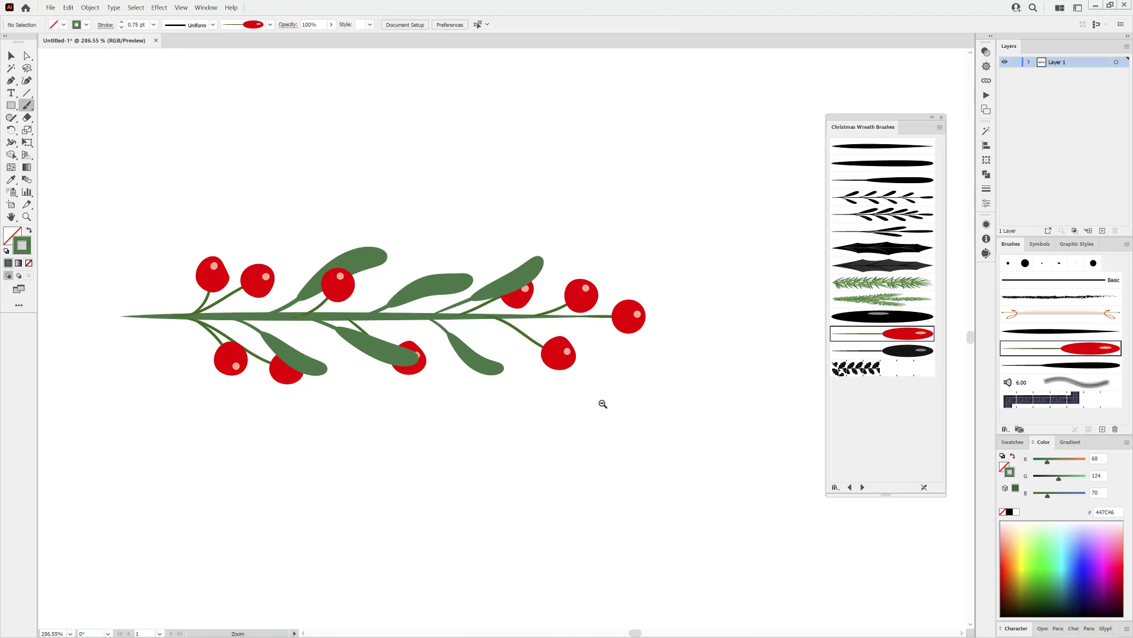
{"action": "scroll", "coordinate": [603, 404], "scroll_direction": "down", "scroll_amount": 1}
- Create an art brush from the whole berry sprig with the Scale Proportionally option
{"action": "left_click", "coordinate": [11, 55]}
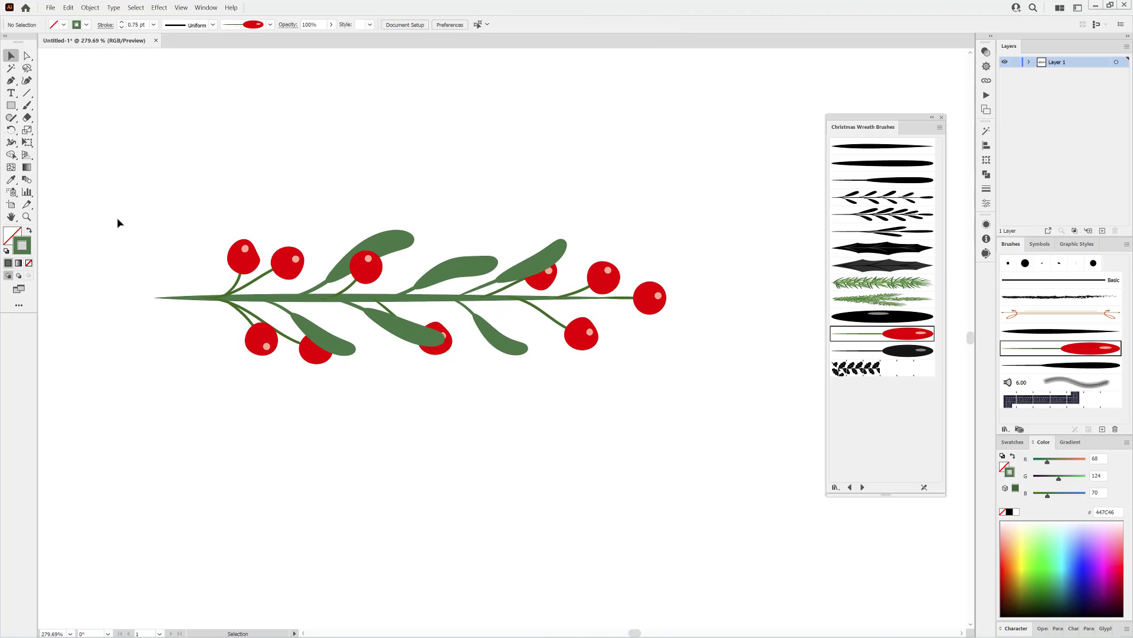
{"action": "left_click_drag", "start_coordinate": [109, 213], "coordinate": [713, 430]}
{"action": "left_click", "coordinate": [1101, 430]}
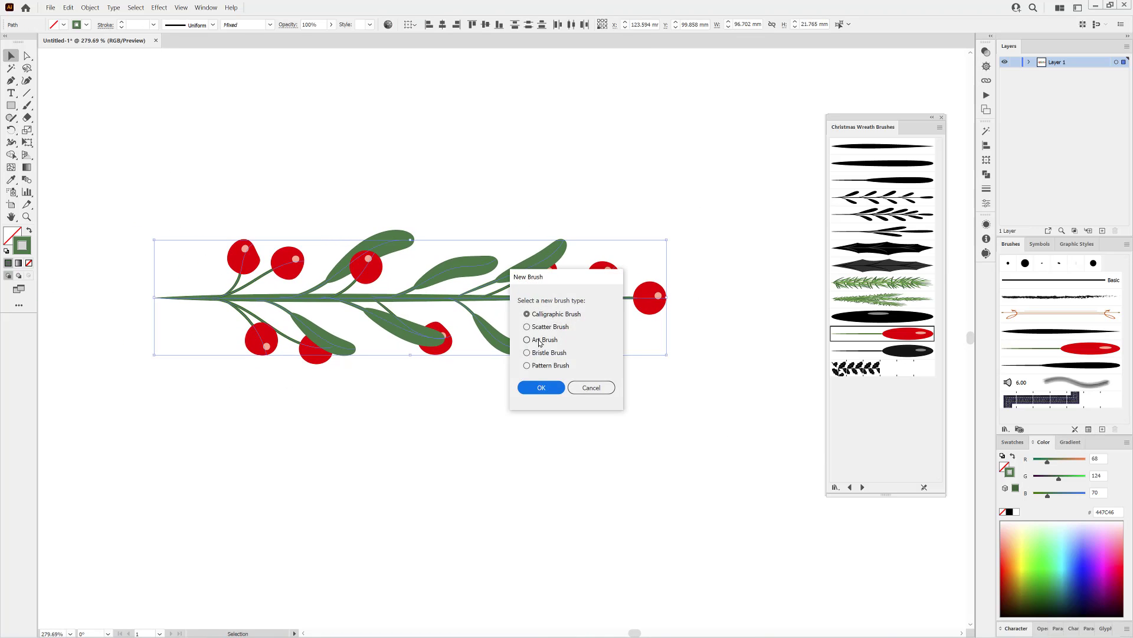
{"action": "left_click", "coordinate": [534, 392]}
{"action": "left_click", "coordinate": [709, 201]}
{"action": "left_click", "coordinate": [923, 428]}
- Move the original sprig to the upper-left corner of the artboard and deselect it
{"action": "key", "text": "ctrl+0"}
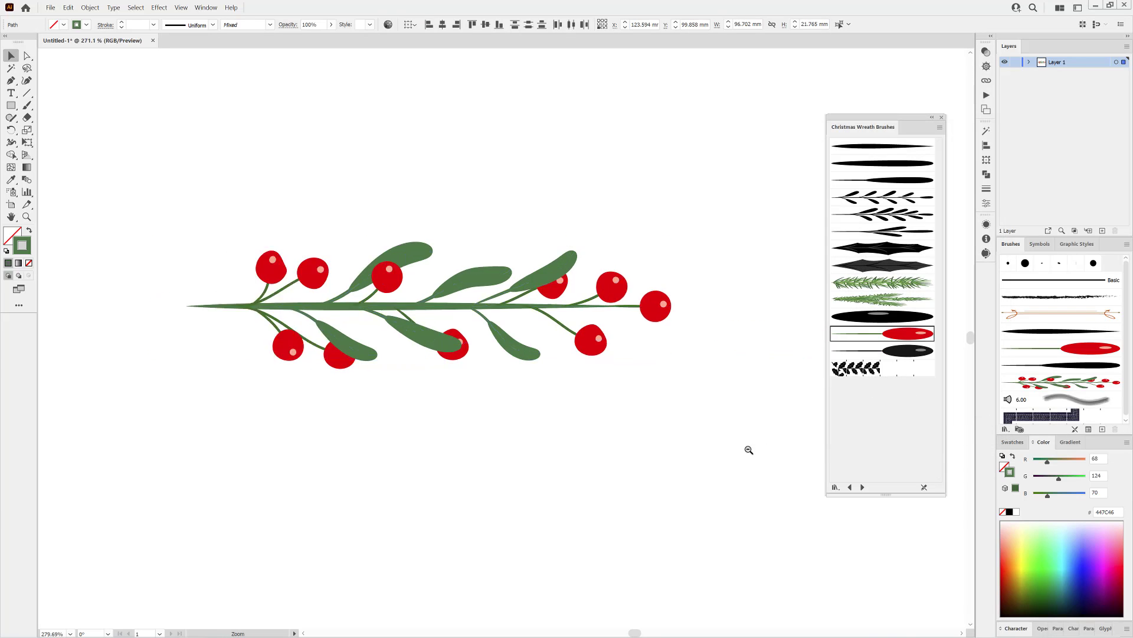
{"action": "left_click_drag", "start_coordinate": [476, 278], "coordinate": [164, 92]}
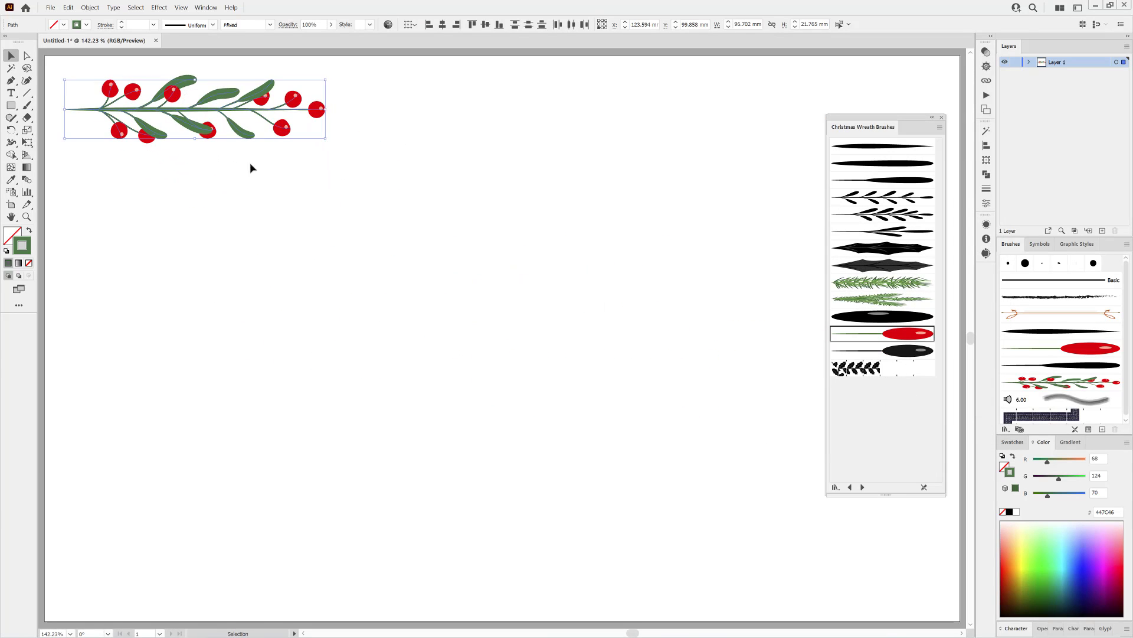
{"action": "left_click", "coordinate": [250, 166]}
- Paint three trial sprigs with the new berry sprig brush in the middle of the artboard and delete them
{"action": "left_click", "coordinate": [27, 105]}
{"action": "left_click_drag", "start_coordinate": [491, 396], "coordinate": [516, 237]}
{"action": "left_click_drag", "start_coordinate": [466, 412], "coordinate": [625, 298]}
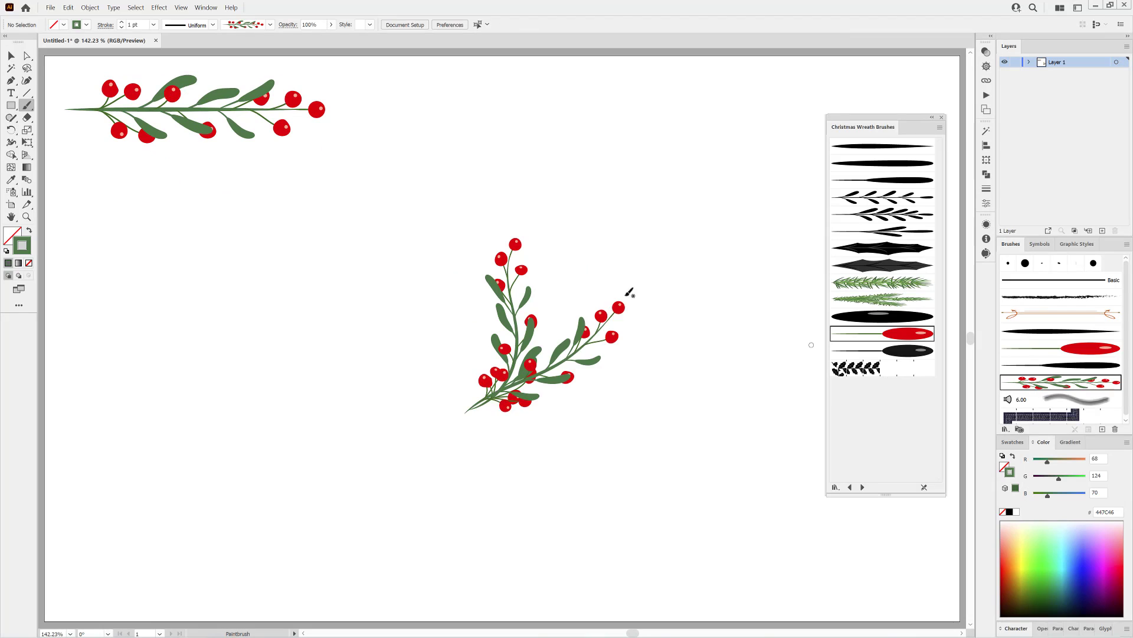
{"action": "left_click_drag", "start_coordinate": [462, 352], "coordinate": [475, 235]}
{"action": "mouse_move", "coordinate": [354, 222]}
{"action": "left_mouse_down"}
{"action": "mouse_move", "coordinate": [498, 308]}
{"action": "mouse_move", "coordinate": [650, 437]}
{"action": "left_mouse_up"}
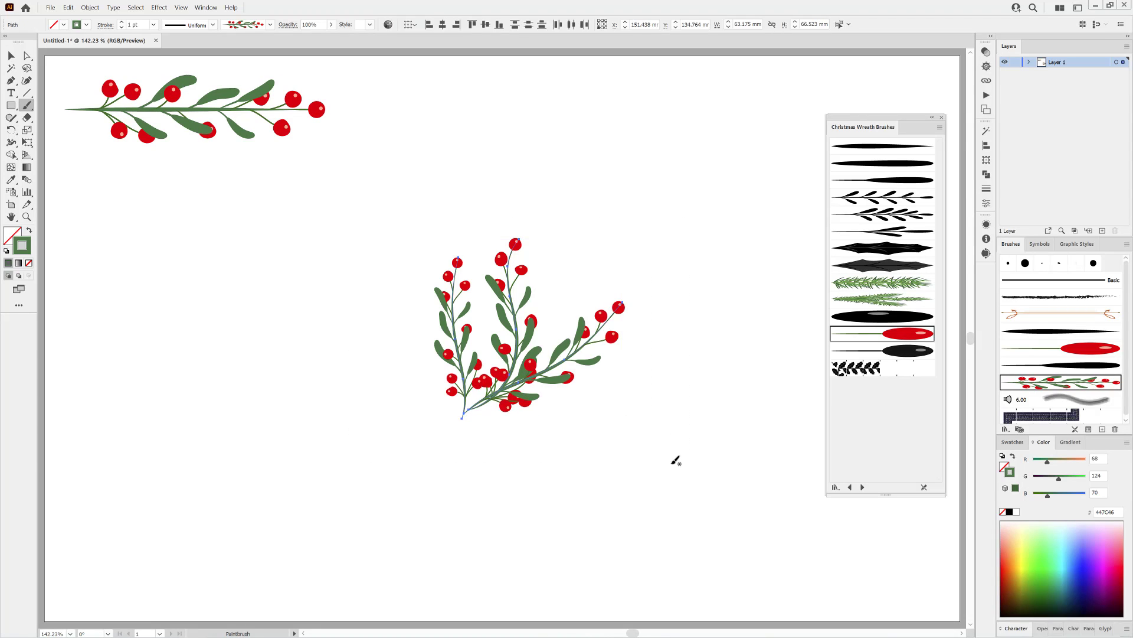
{"action": "key", "text": "Delete"}
- Paint a horizontal stem about 65 mm long with the tapered brush and set its stroke to 0.5 pt
{"action": "left_click", "coordinate": [864, 151]}
{"action": "left_click_drag", "start_coordinate": [397, 320], "coordinate": [568, 320]}
{"action": "left_click", "coordinate": [472, 324], "text": "ctrl"}
{"action": "left_click", "coordinate": [122, 28]}
{"action": "left_click", "coordinate": [121, 28]}
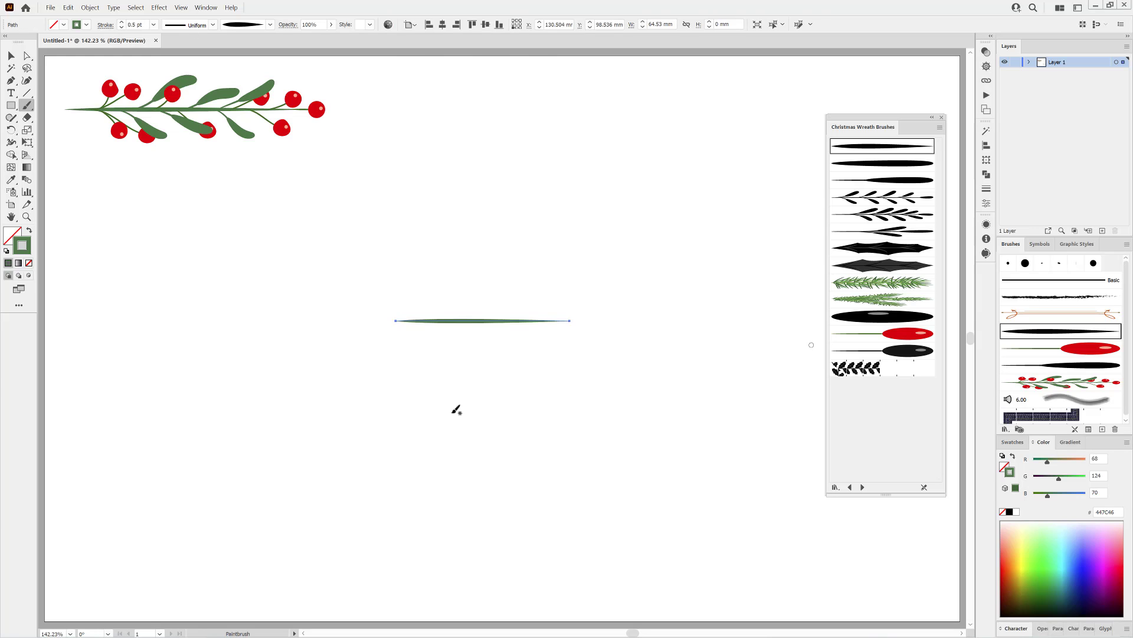
{"action": "left_click", "coordinate": [559, 442], "text": "ctrl"}
- Paint two stalked red berries above the stem's left end, one at 0.5 pt and a larger one at 0.75 pt
{"action": "left_click", "coordinate": [889, 336]}
{"action": "scroll", "coordinate": [465, 347], "scroll_direction": "up", "scroll_amount": 5}
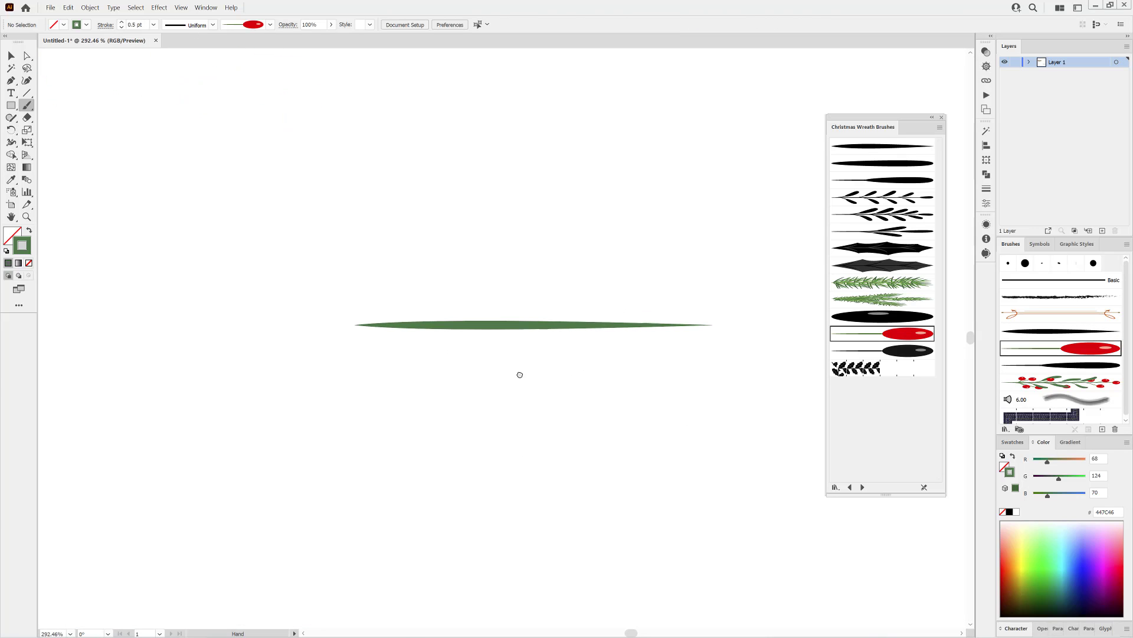
{"action": "left_click_drag", "start_coordinate": [416, 304], "coordinate": [446, 283]}
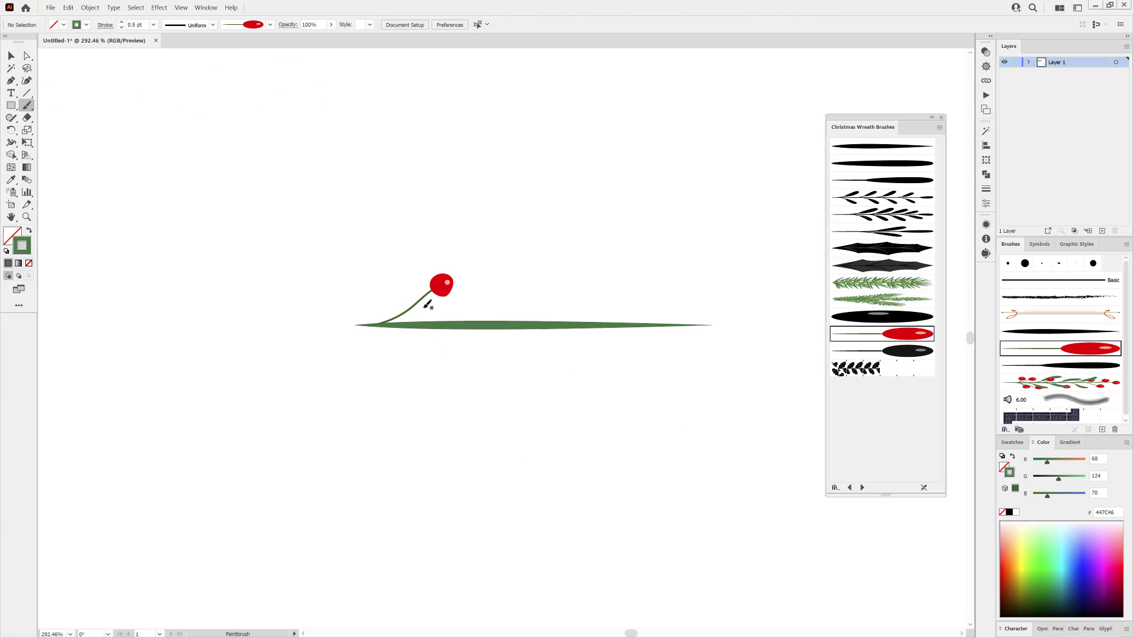
{"action": "left_click", "coordinate": [153, 25]}
{"action": "left_click", "coordinate": [167, 59]}
{"action": "left_click_drag", "start_coordinate": [381, 322], "coordinate": [415, 274]}
- Add further berries along the left and middle of the stem, above and below, reducing the stroke weight down to 0.4 pt
{"action": "left_click", "coordinate": [121, 28]}
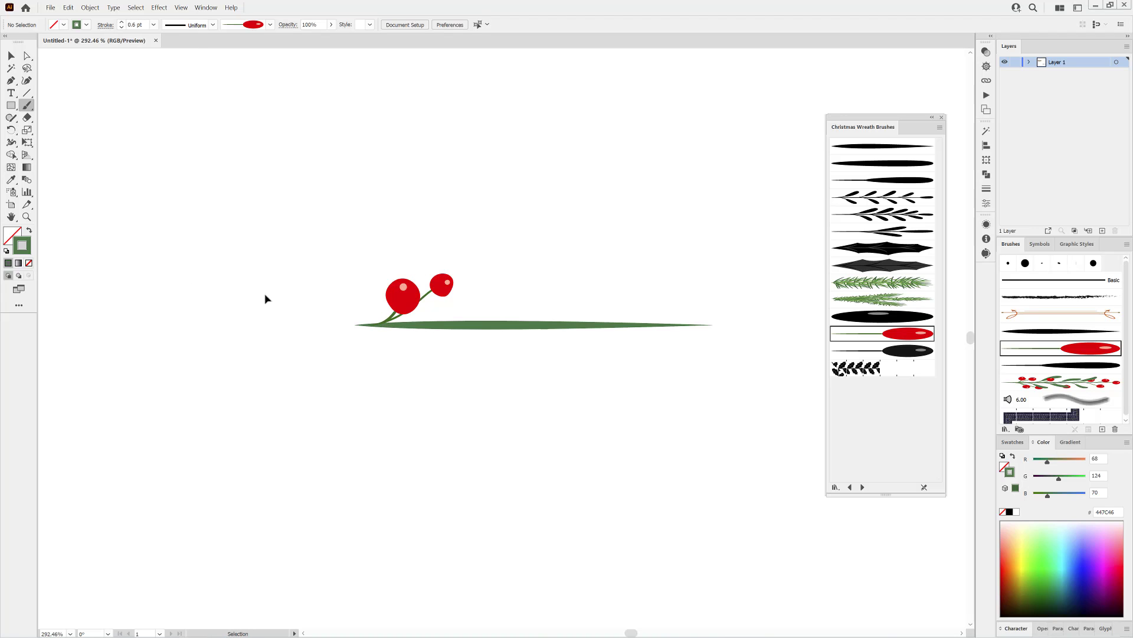
{"action": "mouse_move", "coordinate": [382, 322]}
{"action": "left_mouse_down"}
{"action": "mouse_move", "coordinate": [445, 315]}
{"action": "mouse_move", "coordinate": [542, 353]}
{"action": "left_mouse_up"}
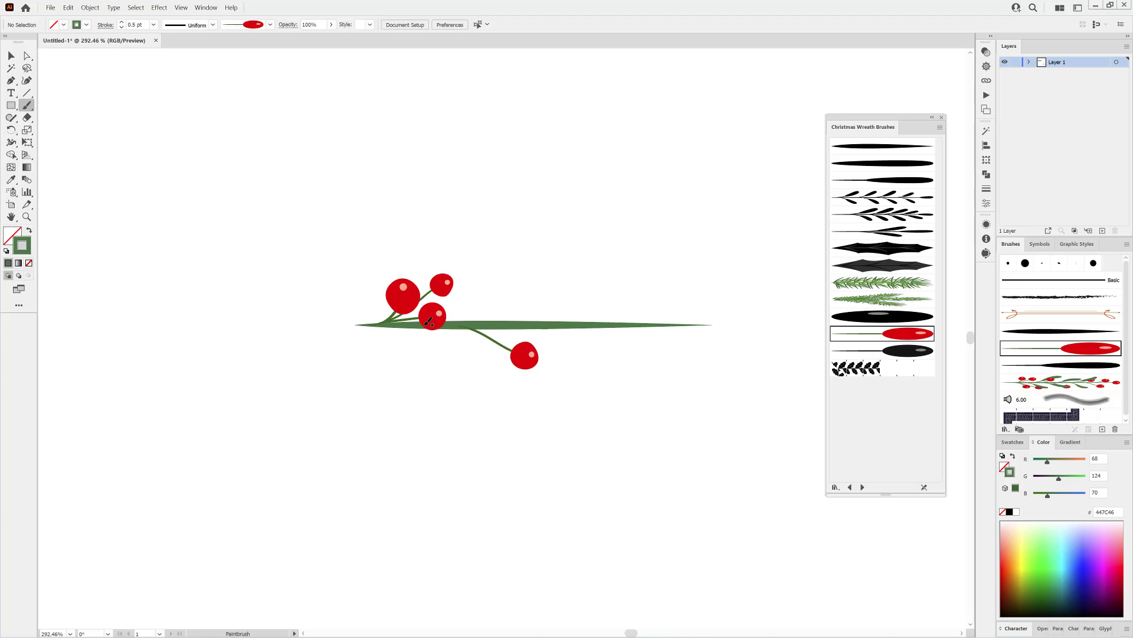
{"action": "mouse_move", "coordinate": [468, 326]}
{"action": "left_mouse_down"}
{"action": "mouse_move", "coordinate": [480, 349]}
{"action": "mouse_move", "coordinate": [553, 287]}
{"action": "mouse_move", "coordinate": [522, 308]}
{"action": "left_mouse_up"}
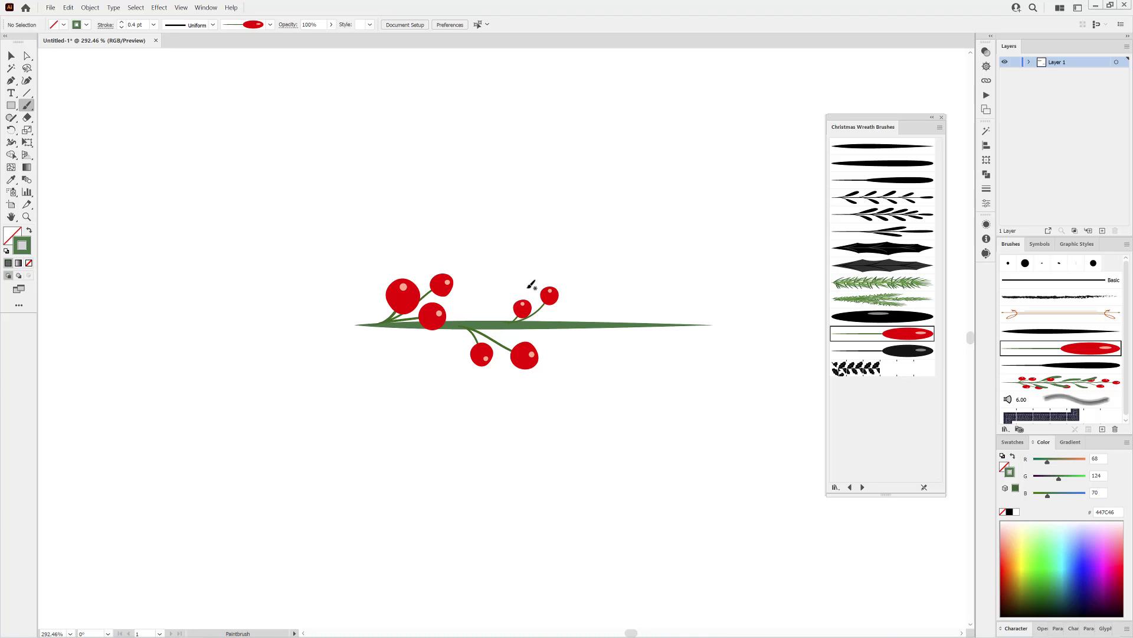
- Paint a large 1 pt green leaf over the small berry pair above the middle of the stem
{"action": "left_click", "coordinate": [874, 180]}
{"action": "left_click", "coordinate": [154, 25]}
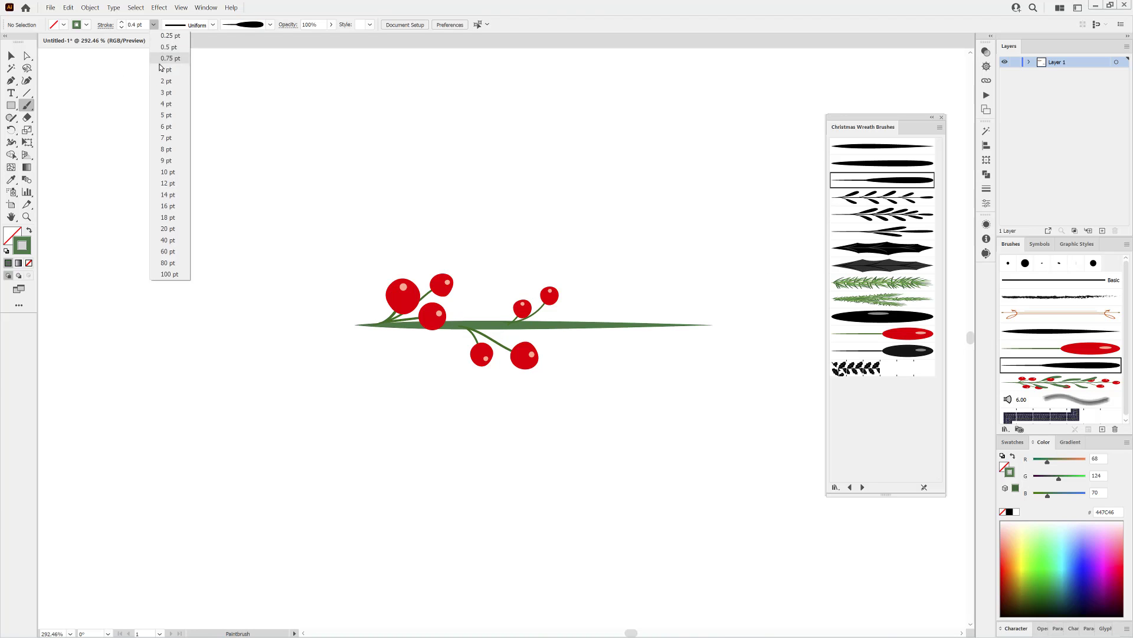
{"action": "left_click", "coordinate": [166, 81]}
{"action": "left_click_drag", "start_coordinate": [524, 300], "coordinate": [597, 310]}
{"action": "left_click_drag", "start_coordinate": [594, 311], "coordinate": [598, 314]}
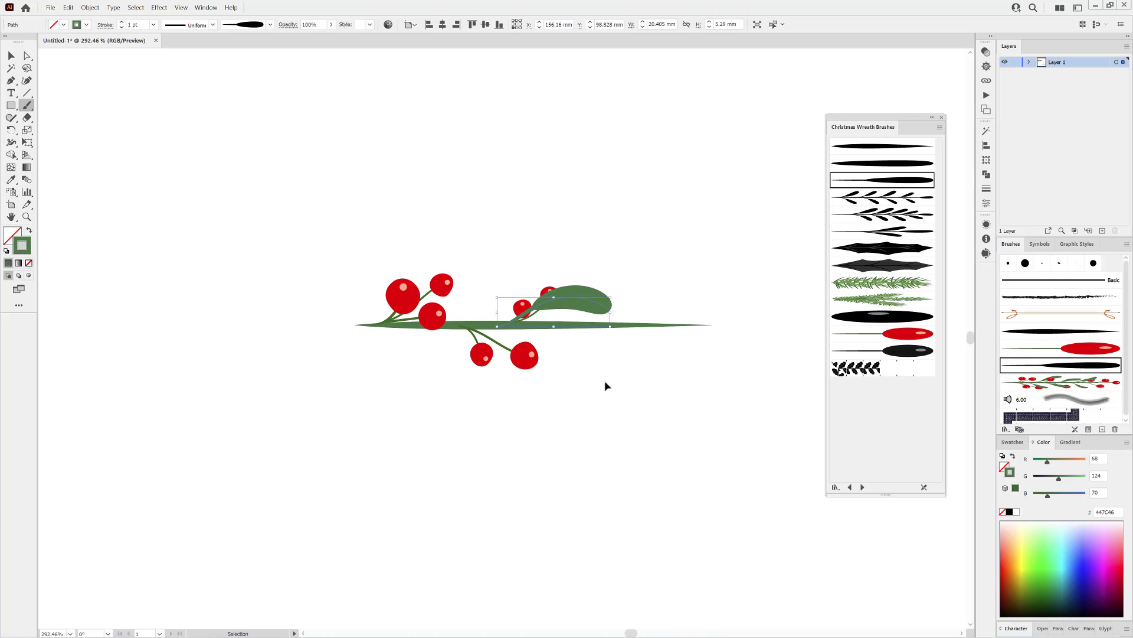
{"action": "left_click", "coordinate": [607, 384], "text": "ctrl"}
- Switch to Draw Behind and paint three leaves behind the berries, one above and two below the stem's left half
{"action": "left_click", "coordinate": [20, 276]}
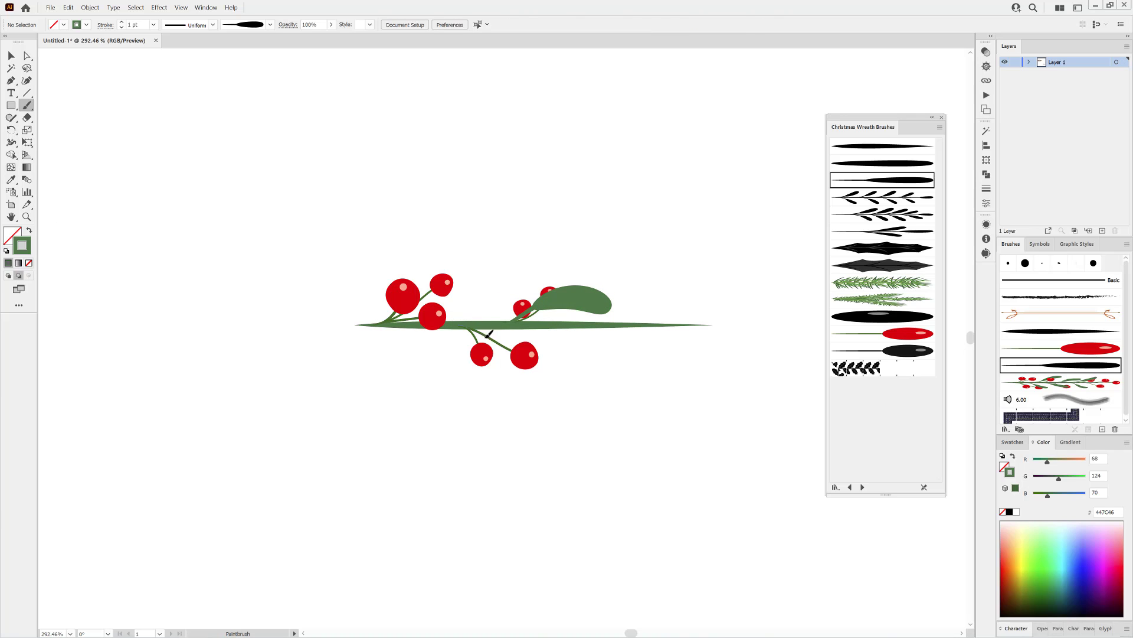
{"action": "left_click_drag", "start_coordinate": [570, 385], "coordinate": [568, 396]}
{"action": "left_click", "coordinate": [630, 401], "text": "ctrl"}
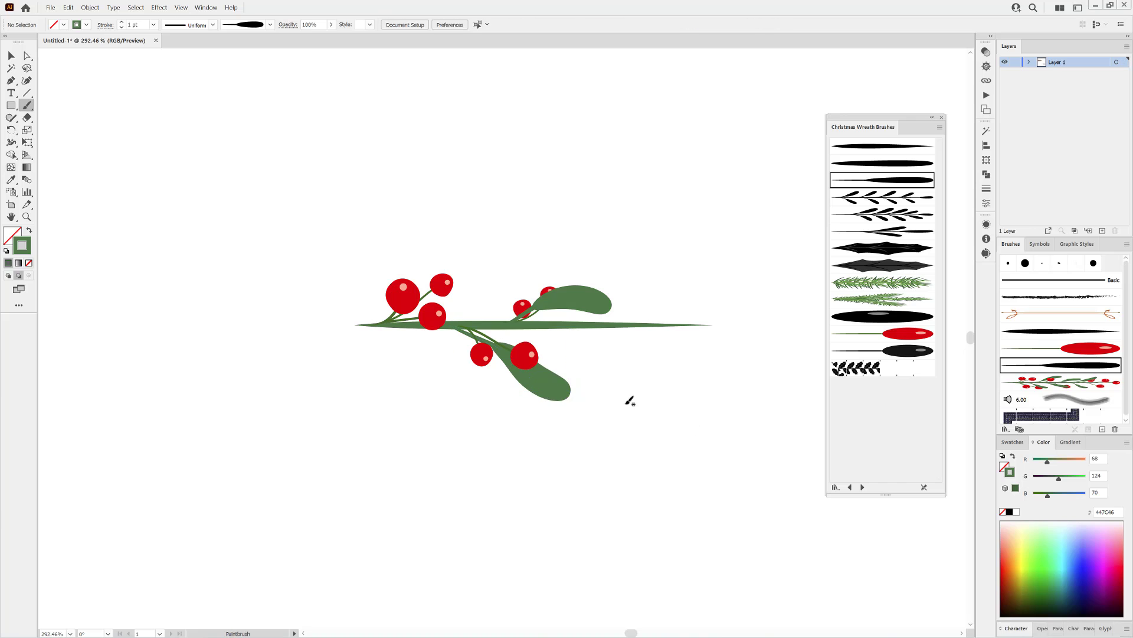
{"action": "mouse_move", "coordinate": [401, 324]}
{"action": "left_mouse_down"}
{"action": "mouse_move", "coordinate": [448, 283]}
{"action": "mouse_move", "coordinate": [493, 269]}
{"action": "left_mouse_up"}
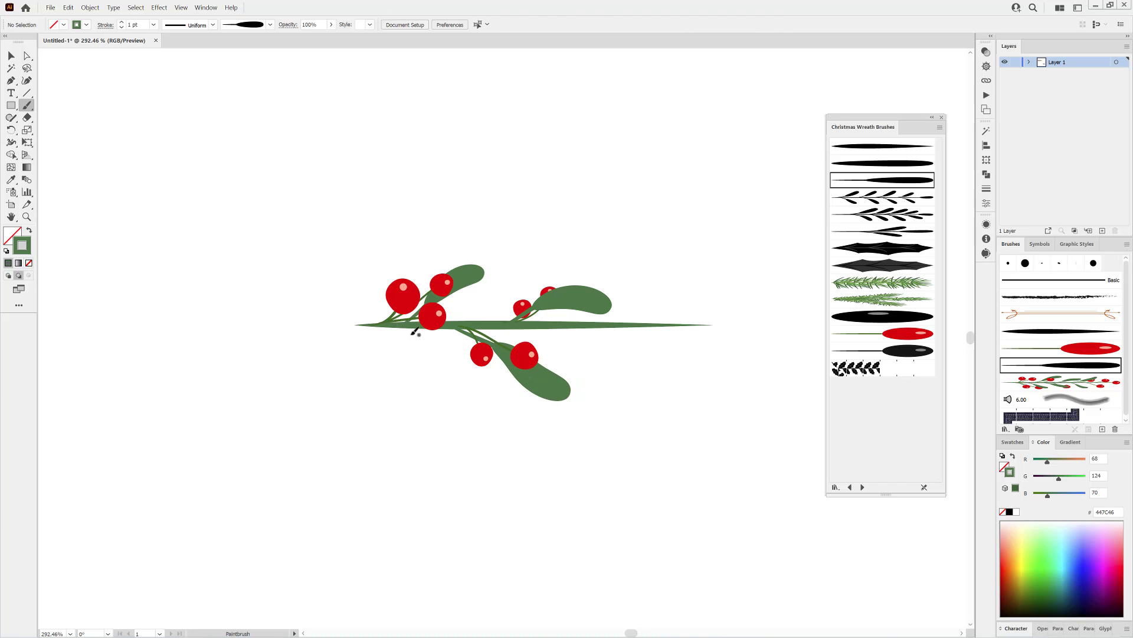
{"action": "left_click_drag", "start_coordinate": [446, 366], "coordinate": [470, 378]}
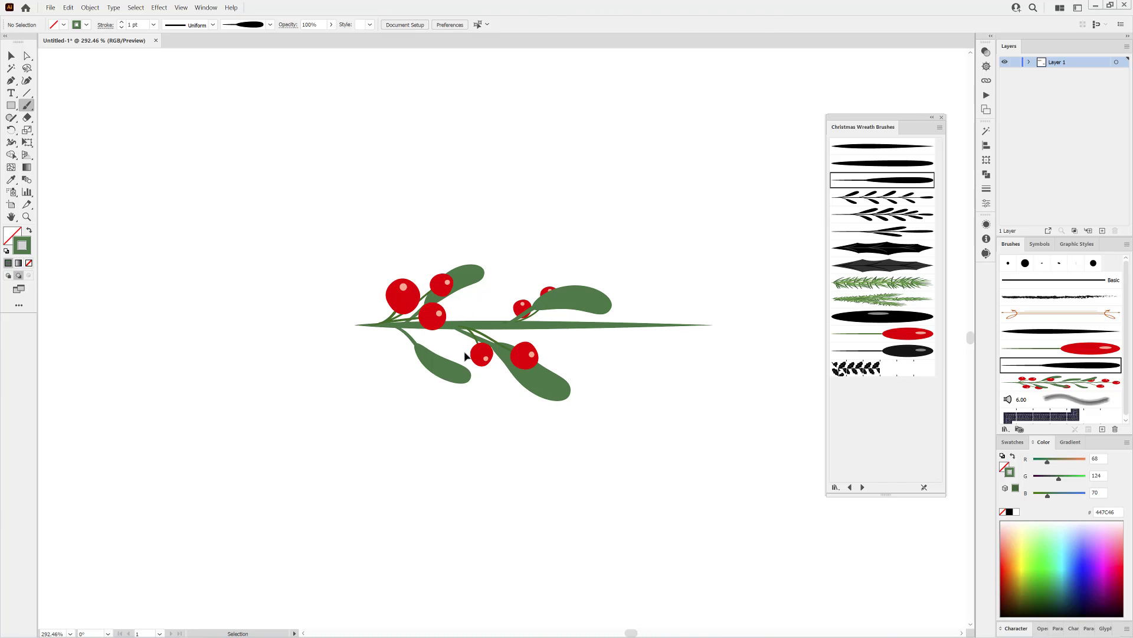
- Paint two red berries below the stem's right half and one at its tip, using a 0.5 pt stroke
{"action": "left_click", "coordinate": [1061, 348]}
{"action": "mouse_move", "coordinate": [620, 339]}
{"action": "left_mouse_down"}
{"action": "mouse_move", "coordinate": [652, 351]}
{"action": "mouse_move", "coordinate": [612, 358]}
{"action": "left_mouse_up"}
{"action": "left_click_drag", "start_coordinate": [682, 318], "coordinate": [708, 322]}
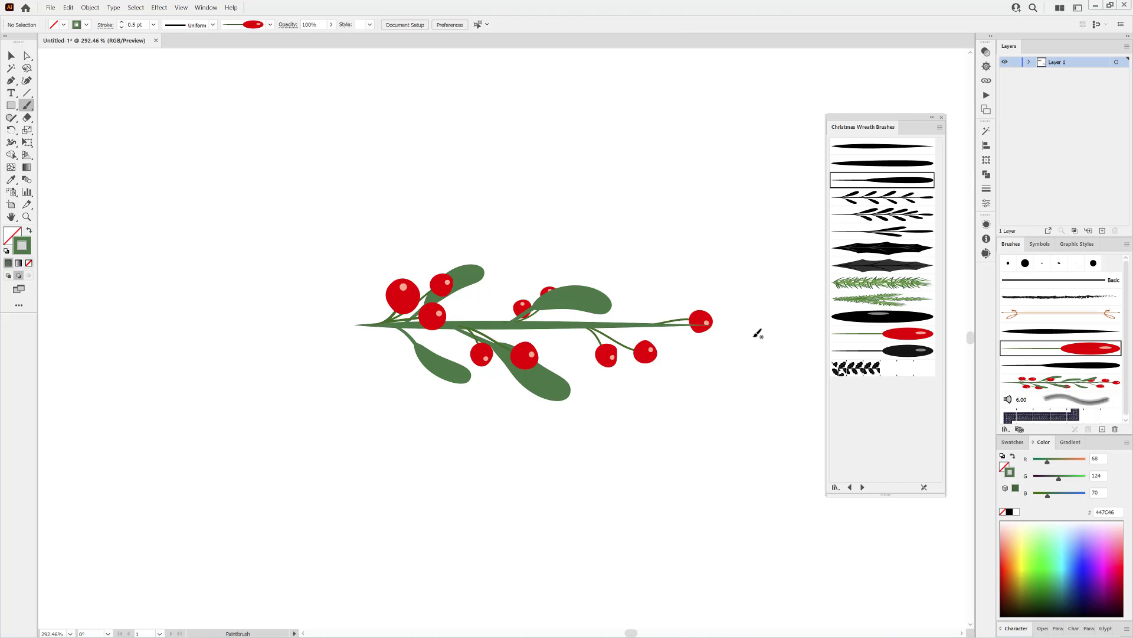
- Return to Draw Normal and paint three 1 pt leaves in front: above the stem, over the tip berry and below the stem
{"action": "left_click", "coordinate": [449, 380], "text": "ctrl"}
{"action": "left_click", "coordinate": [683, 461], "text": "ctrl"}
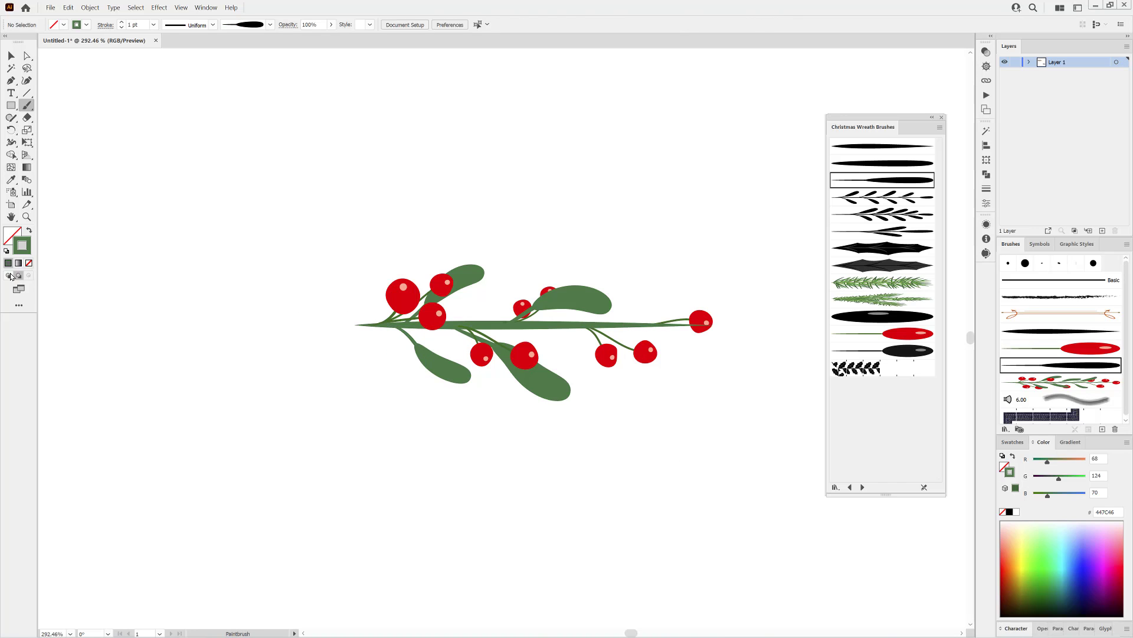
{"action": "left_click", "coordinate": [9, 275]}
{"action": "mouse_move", "coordinate": [736, 315]}
{"action": "left_mouse_down"}
{"action": "mouse_move", "coordinate": [617, 321]}
{"action": "mouse_move", "coordinate": [704, 281]}
{"action": "left_mouse_up"}
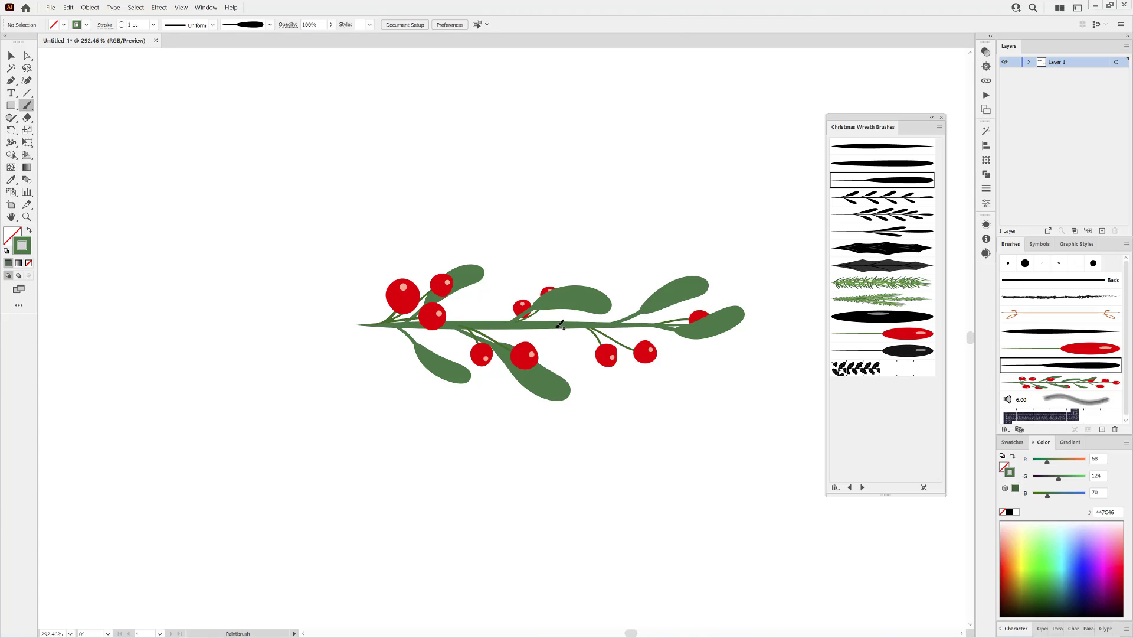
{"action": "left_click_drag", "start_coordinate": [603, 349], "coordinate": [634, 394]}
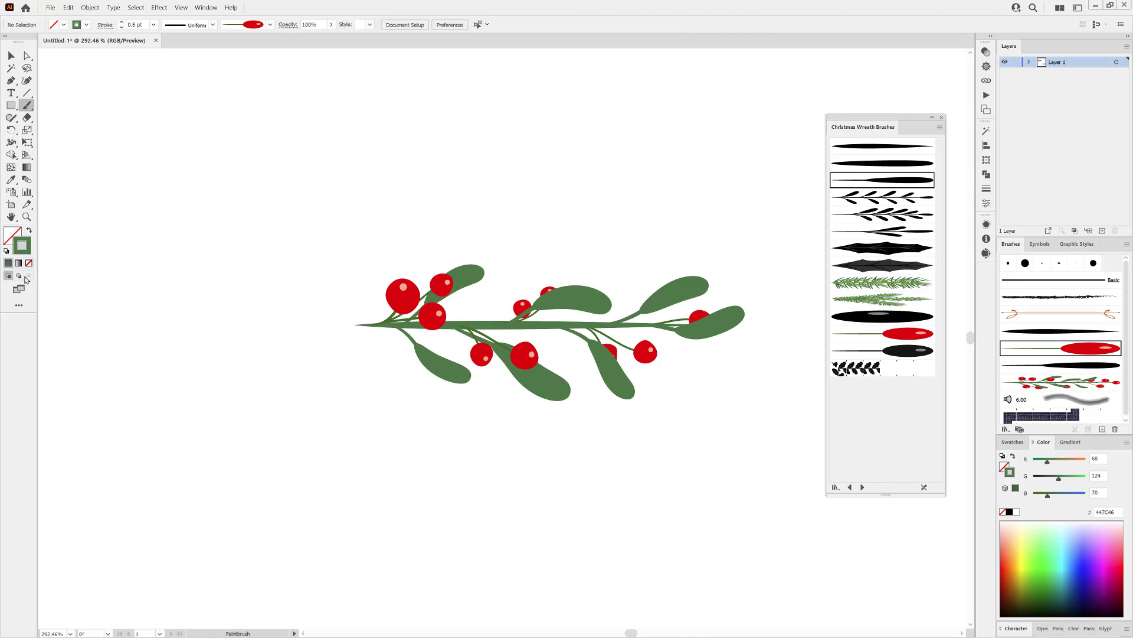
- In Draw Behind mode, add two 0.5 pt berries beyond the sprig's tip and a 1 pt leaf below the stem's right end
{"action": "key", "text": "shift+d"}
{"action": "left_click_drag", "start_coordinate": [752, 328], "coordinate": [777, 324]}
{"action": "mouse_move", "coordinate": [701, 330]}
{"action": "left_mouse_down"}
{"action": "mouse_move", "coordinate": [602, 303]}
{"action": "mouse_move", "coordinate": [651, 318]}
{"action": "left_mouse_up"}
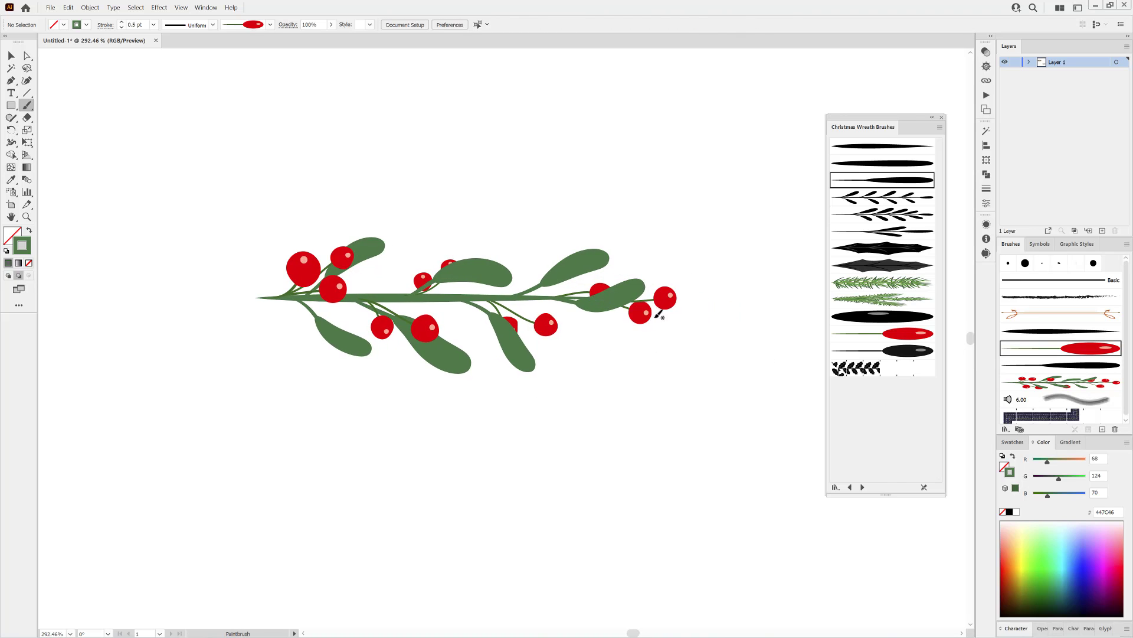
{"action": "left_click", "coordinate": [587, 277], "text": "ctrl"}
{"action": "left_click", "coordinate": [553, 259], "text": "ctrl"}
{"action": "left_click_drag", "start_coordinate": [545, 311], "coordinate": [611, 335]}
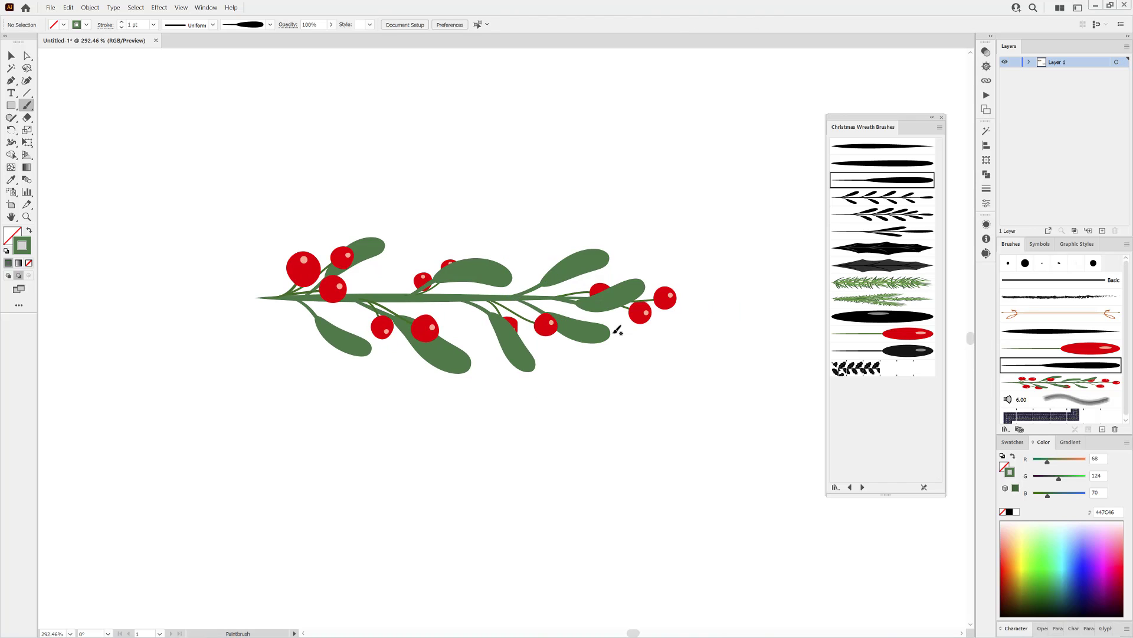
- Lengthen the stem by moving its left end point horizontally outward
{"action": "left_click", "coordinate": [397, 298], "text": "ctrl"}
{"action": "left_click", "coordinate": [26, 54]}
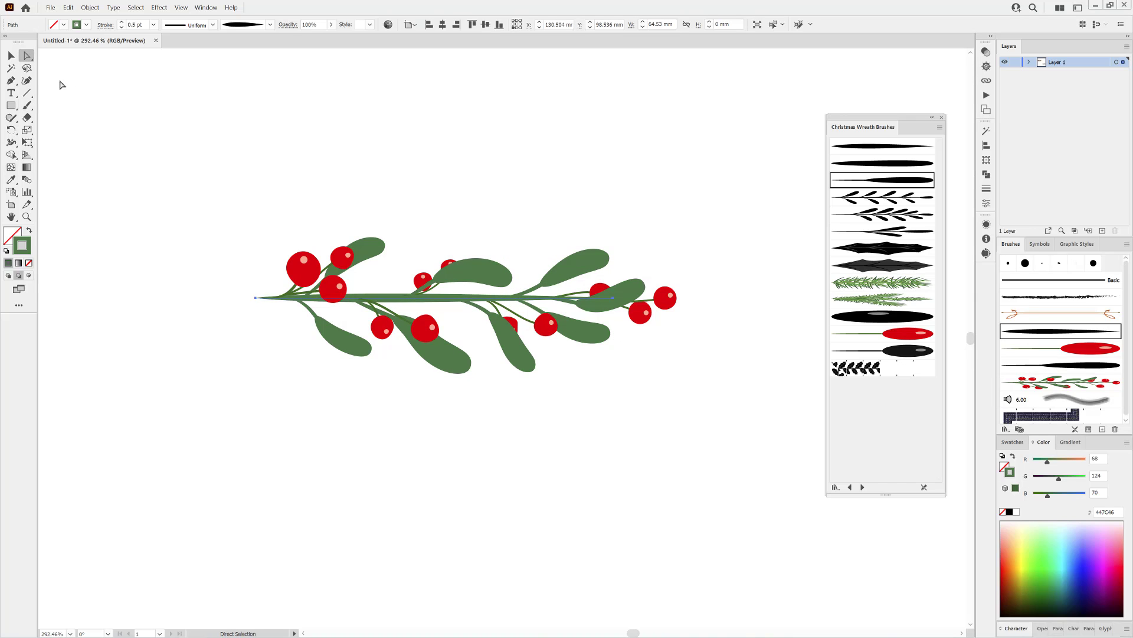
{"action": "left_click_drag", "start_coordinate": [255, 301], "coordinate": [205, 298]}
{"action": "left_click", "coordinate": [236, 364], "text": "ctrl"}
- Create an art brush from the second berry sprig, scaled proportionally
{"action": "key", "text": "v"}
{"action": "left_click_drag", "start_coordinate": [136, 177], "coordinate": [735, 425]}
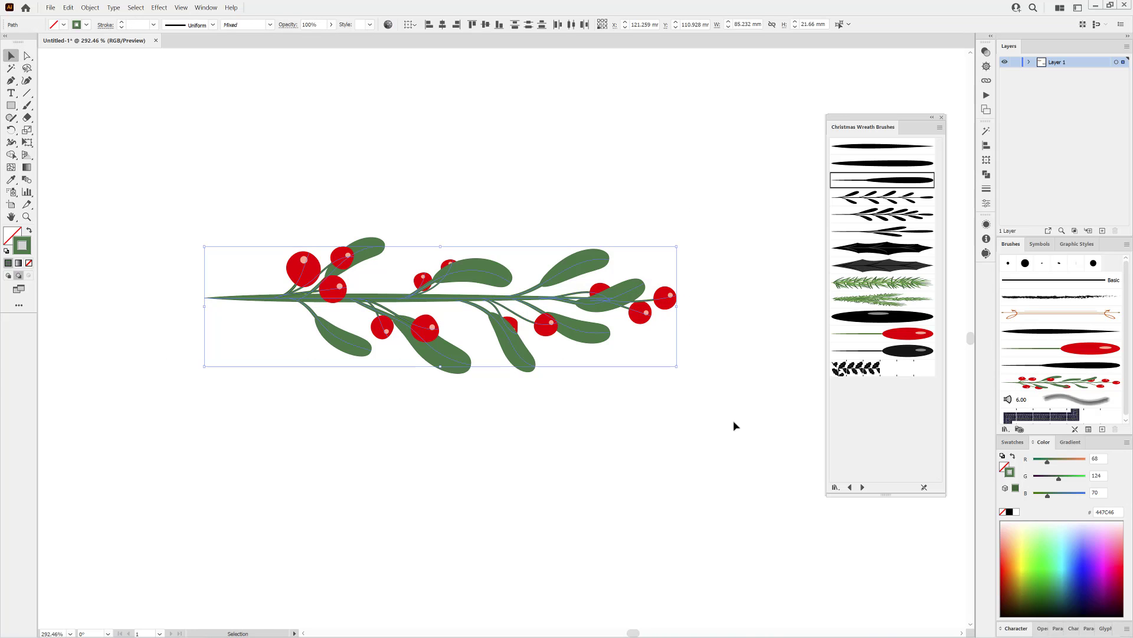
{"action": "left_click", "coordinate": [527, 339]}
{"action": "left_click", "coordinate": [537, 387]}
{"action": "left_click", "coordinate": [710, 201]}
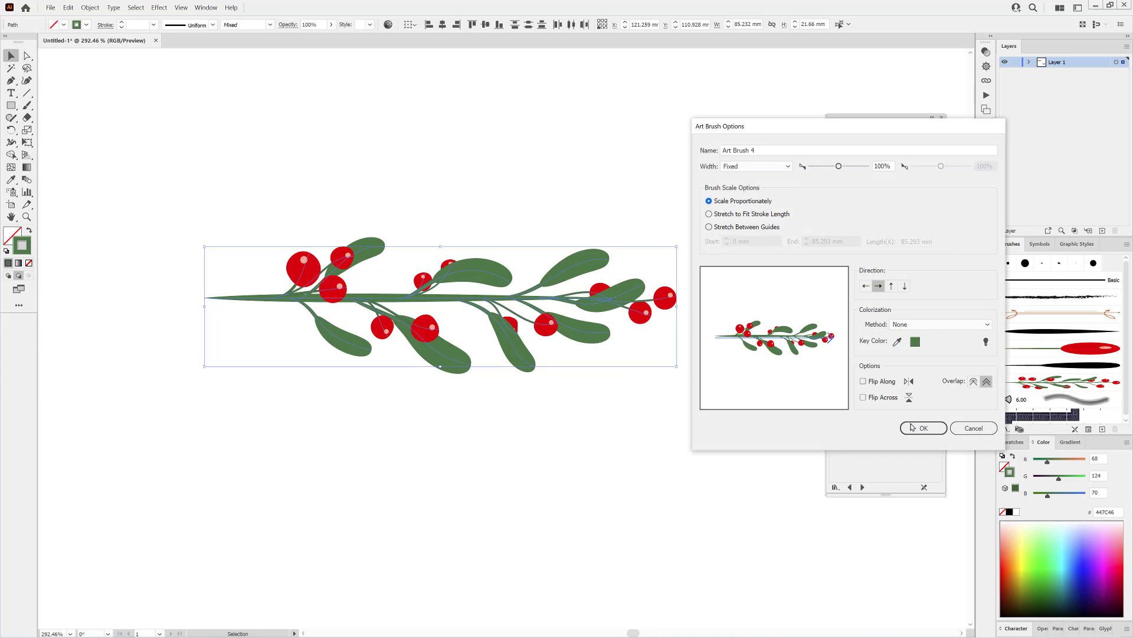
{"action": "left_click", "coordinate": [916, 426]}
- Move the second sprig directly beneath the first one in the artboard's upper-left corner and deselect it
{"action": "key", "text": "ctrl+0"}
{"action": "left_click", "coordinate": [606, 175], "text": "ctrl"}
{"action": "left_click_drag", "start_coordinate": [356, 252], "coordinate": [643, 422]}
{"action": "left_click_drag", "start_coordinate": [556, 344], "coordinate": [256, 222]}
{"action": "left_click", "coordinate": [527, 334]}
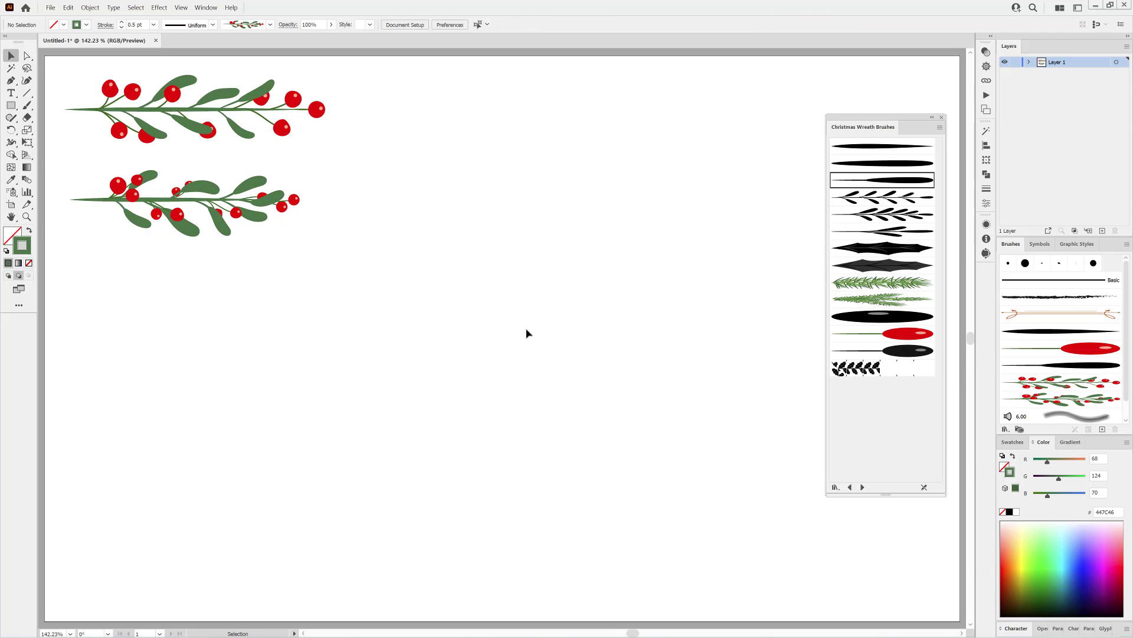
- Paint two hanging sprigs that spread downward from a shared top, one with each berry sprig brush at 1 pt
{"action": "left_click", "coordinate": [1025, 383]}
{"action": "left_click", "coordinate": [27, 106]}
{"action": "left_click_drag", "start_coordinate": [511, 220], "coordinate": [474, 410]}
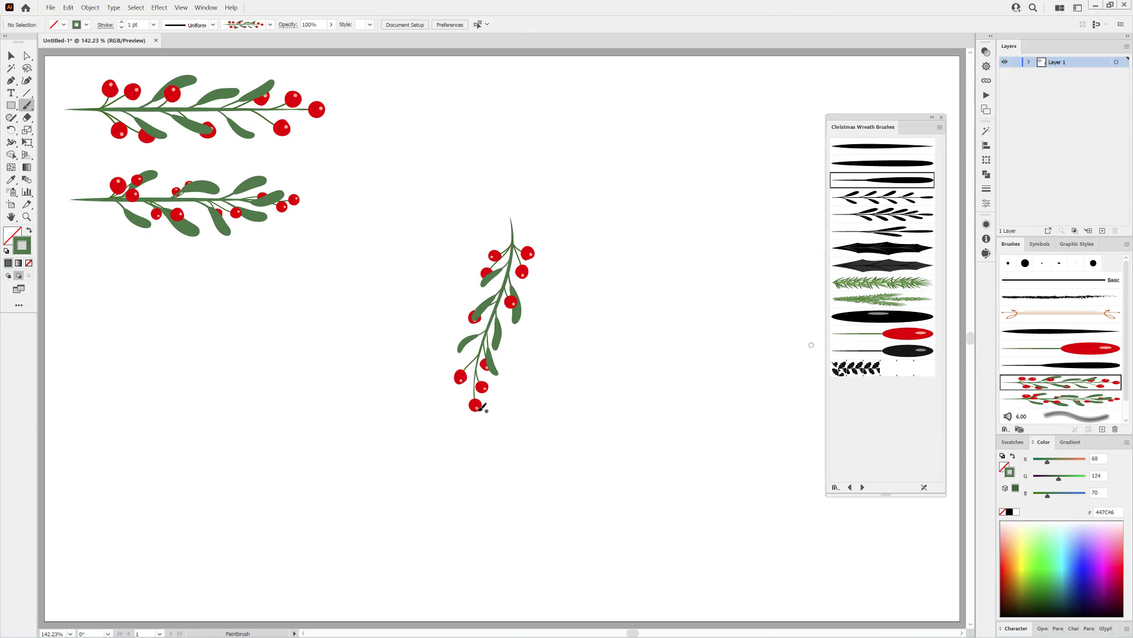
{"action": "left_click", "coordinate": [1051, 403]}
{"action": "left_click_drag", "start_coordinate": [559, 345], "coordinate": [560, 387]}
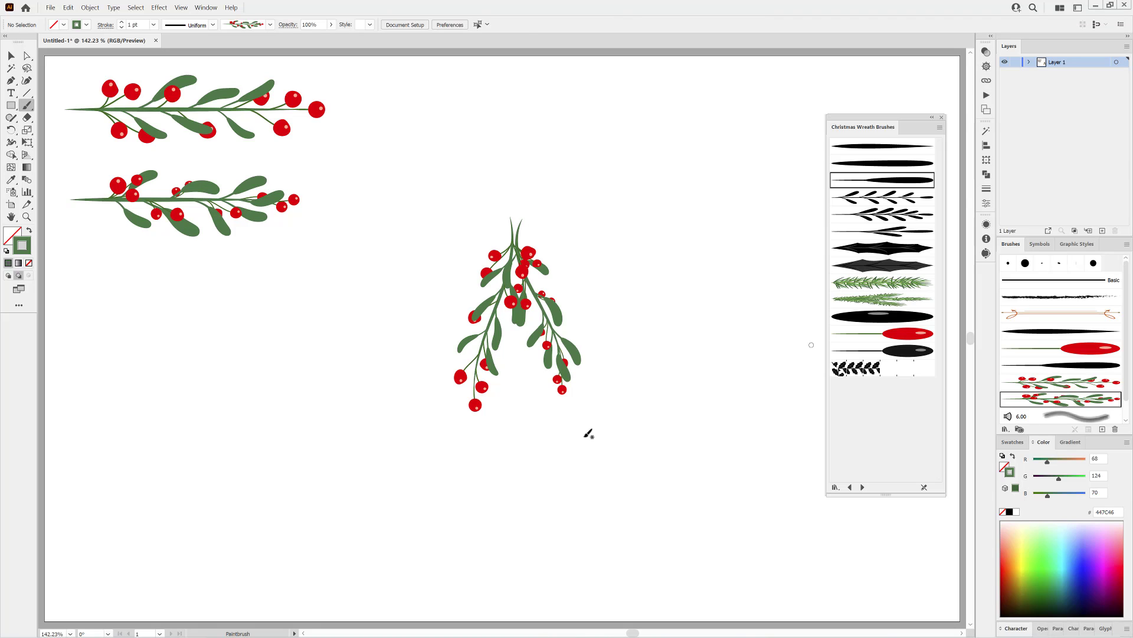
- Paint a green leafy branch hanging straight down between the two berry sprigs with the dense leafy-branch brush, then deselect it
{"action": "left_click", "coordinate": [891, 212]}
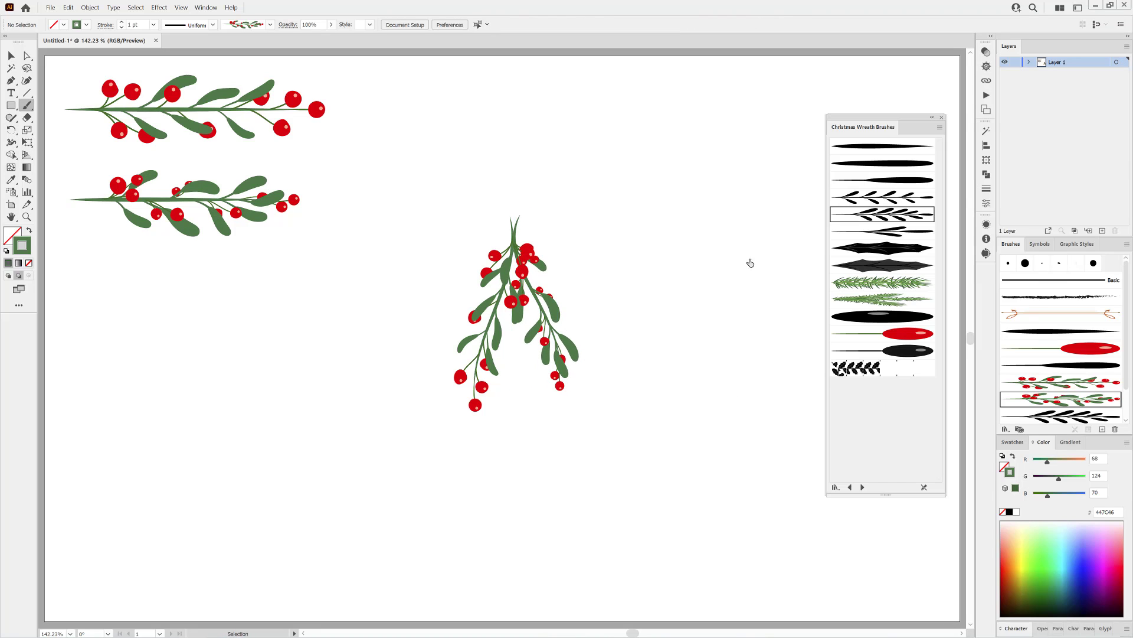
{"action": "left_click_drag", "start_coordinate": [519, 227], "coordinate": [517, 379]}
{"action": "left_click", "coordinate": [576, 426], "text": "ctrl"}
- Switch to the evenly tapered stroke brush and choose a red stroke colour for a bow at the bouquet's top
{"action": "left_click_drag", "start_coordinate": [505, 229], "coordinate": [604, 337]}
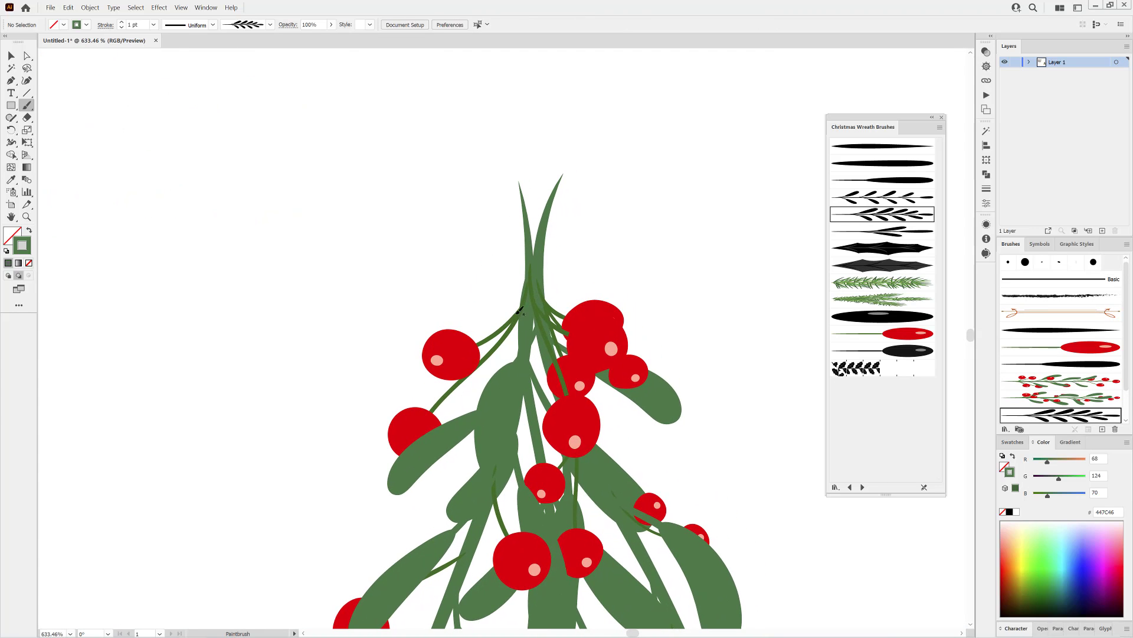
{"action": "left_click", "coordinate": [888, 146]}
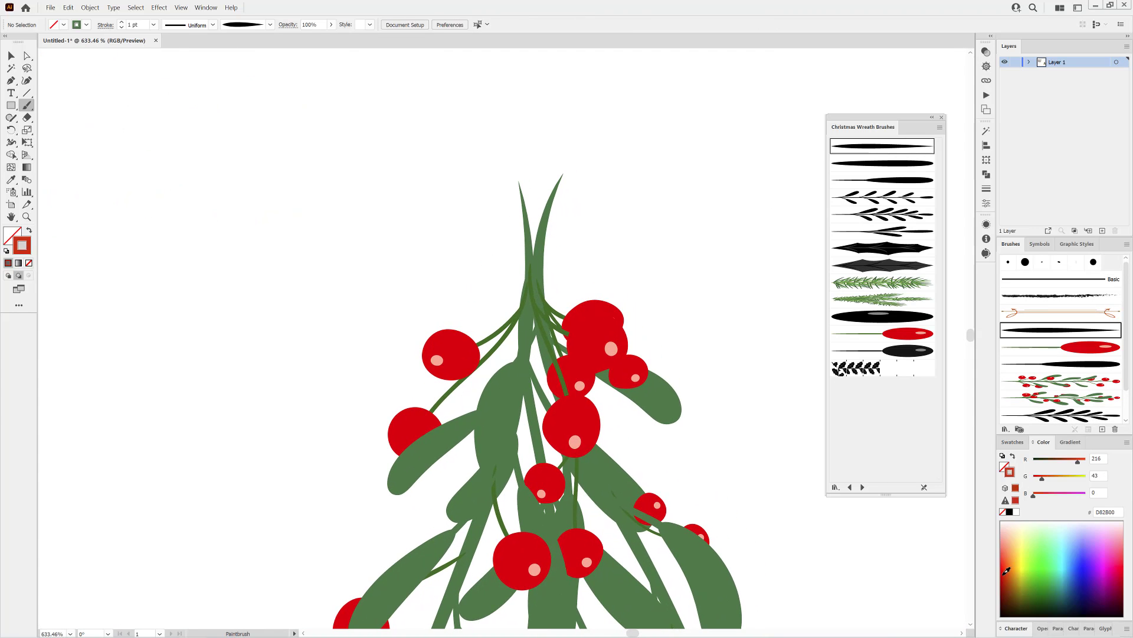
{"action": "mouse_move", "coordinate": [541, 250]}
{"action": "left_mouse_down"}
{"action": "mouse_move", "coordinate": [659, 225]}
{"action": "mouse_move", "coordinate": [627, 247]}
{"action": "mouse_move", "coordinate": [534, 257]}
{"action": "left_mouse_up"}
{"action": "left_click", "coordinate": [68, 7]}
{"action": "left_click", "coordinate": [89, 19]}
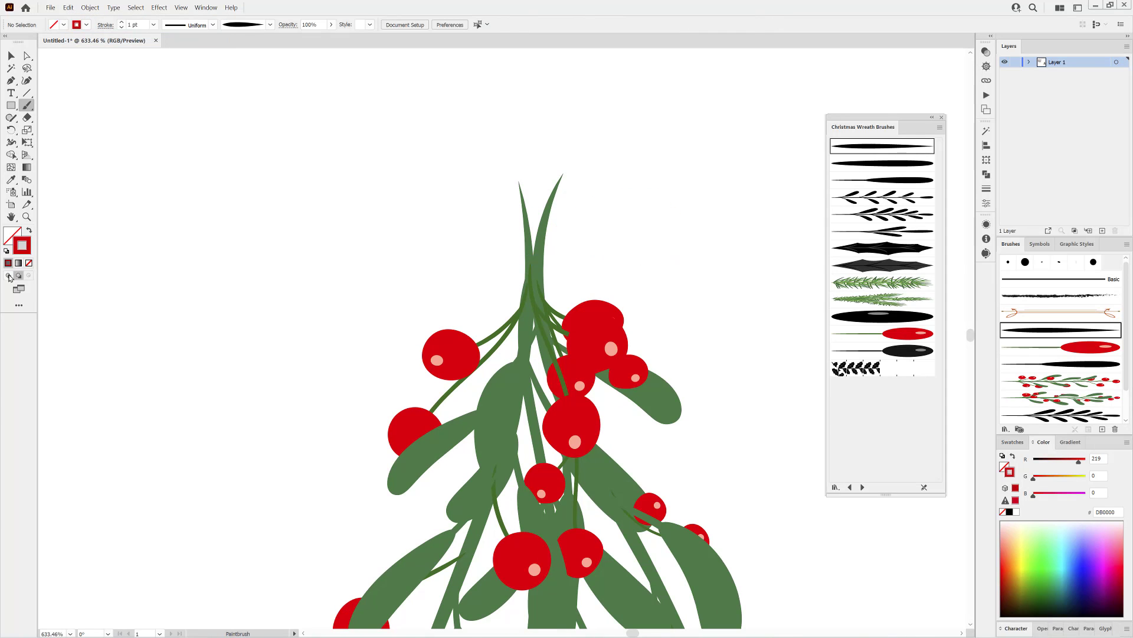
- Paint two red bow loops at 0.5 pt, one to each side of the point where the bouquet's stems cross
{"action": "left_click", "coordinate": [153, 24]}
{"action": "left_click", "coordinate": [168, 44]}
{"action": "mouse_move", "coordinate": [602, 268]}
{"action": "left_mouse_down"}
{"action": "mouse_move", "coordinate": [542, 261]}
{"action": "mouse_move", "coordinate": [434, 280]}
{"action": "mouse_move", "coordinate": [394, 243]}
{"action": "mouse_move", "coordinate": [438, 216]}
{"action": "mouse_move", "coordinate": [534, 258]}
{"action": "left_mouse_up"}
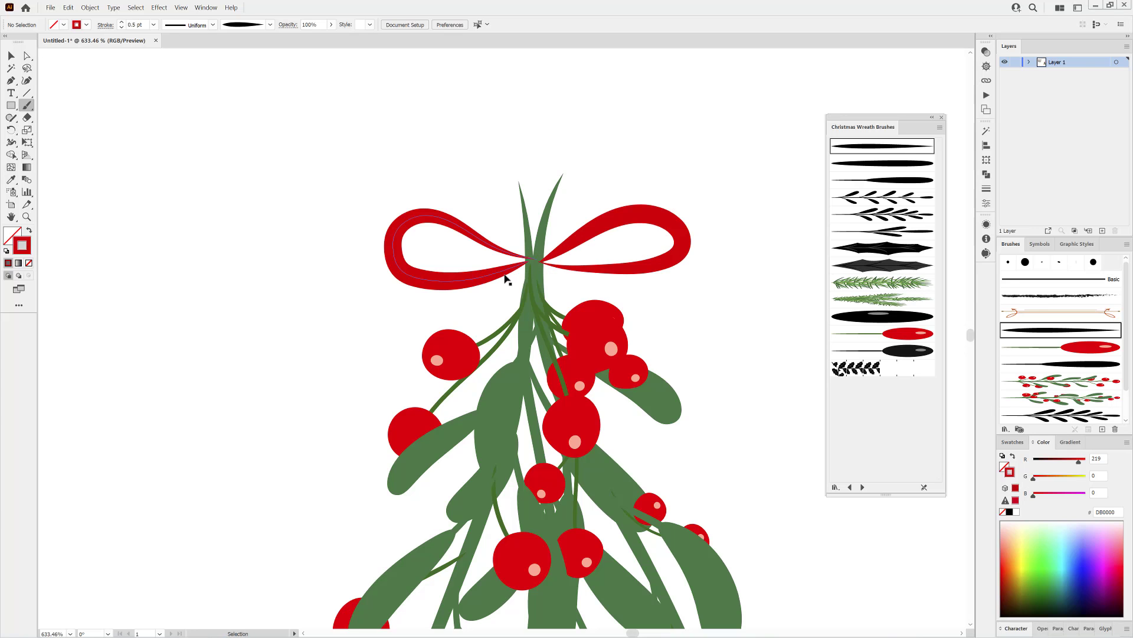
- Paint two wavy ribbon tails from the bow's centre, the right one behind the berries and the left one in front of the leaves
{"action": "left_click", "coordinate": [19, 276]}
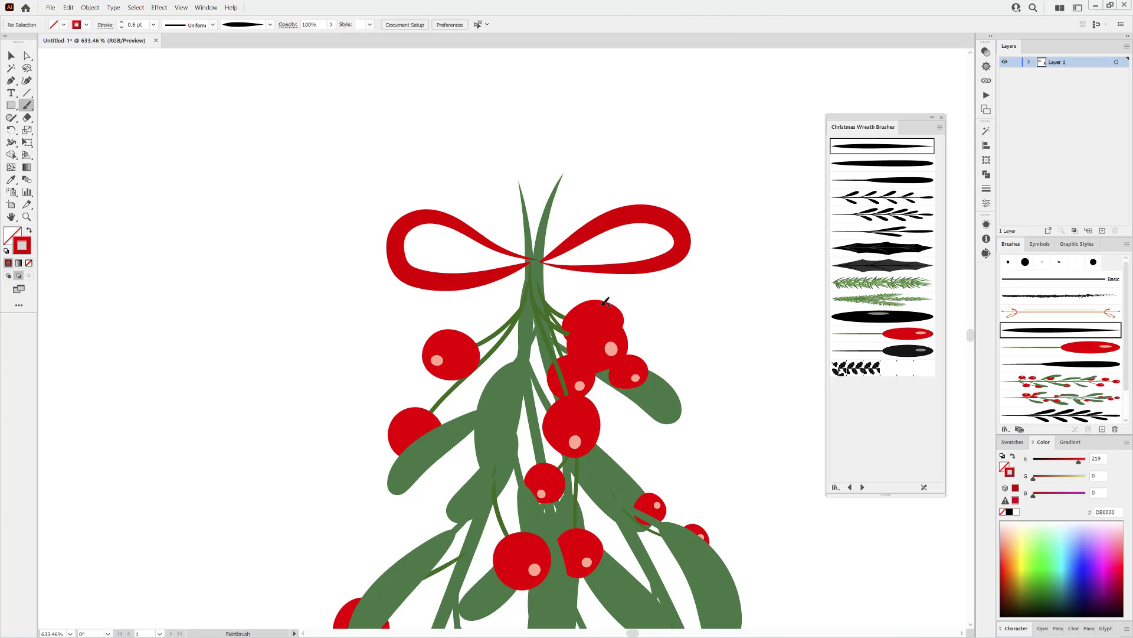
{"action": "left_click_drag", "start_coordinate": [711, 348], "coordinate": [708, 347]}
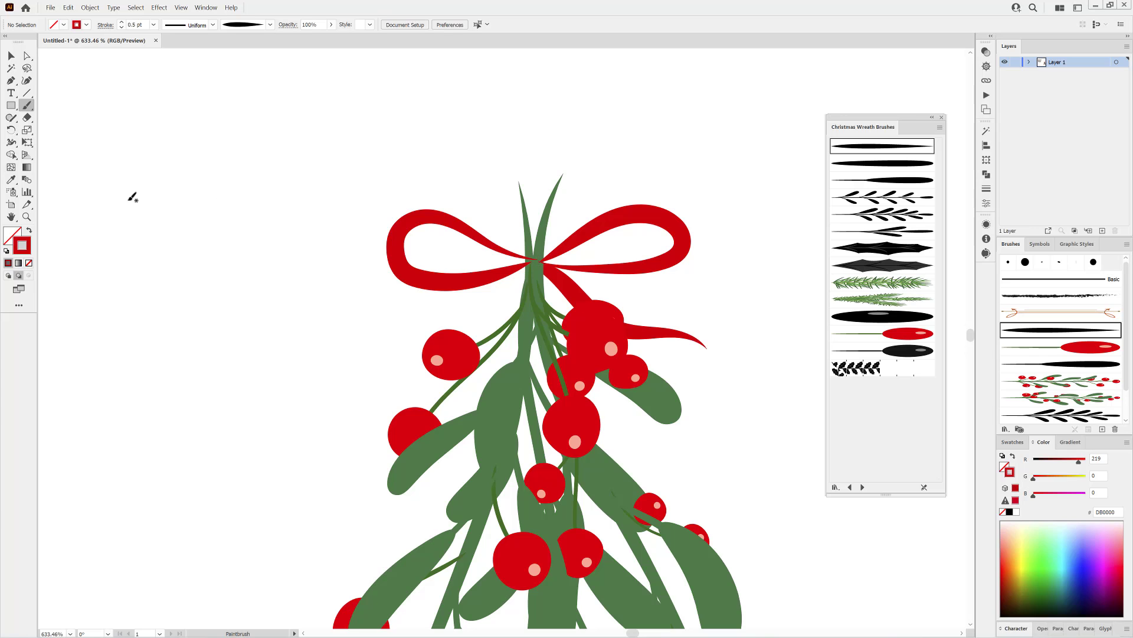
{"action": "key", "text": "shift+d"}
{"action": "left_click_drag", "start_coordinate": [498, 425], "coordinate": [487, 451]}
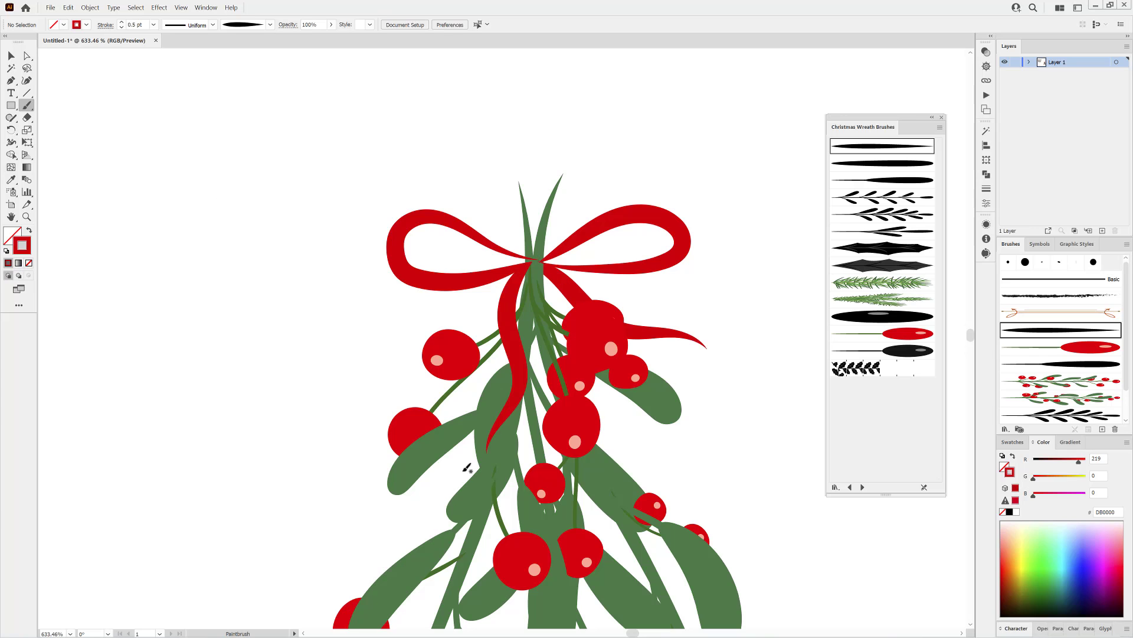
- Draw the bow's knot as a small red-filled circle without a stroke over its centre and deselect it
{"action": "left_click_drag", "start_coordinate": [11, 105], "coordinate": [45, 132]}
{"action": "left_click", "coordinate": [1005, 468]}
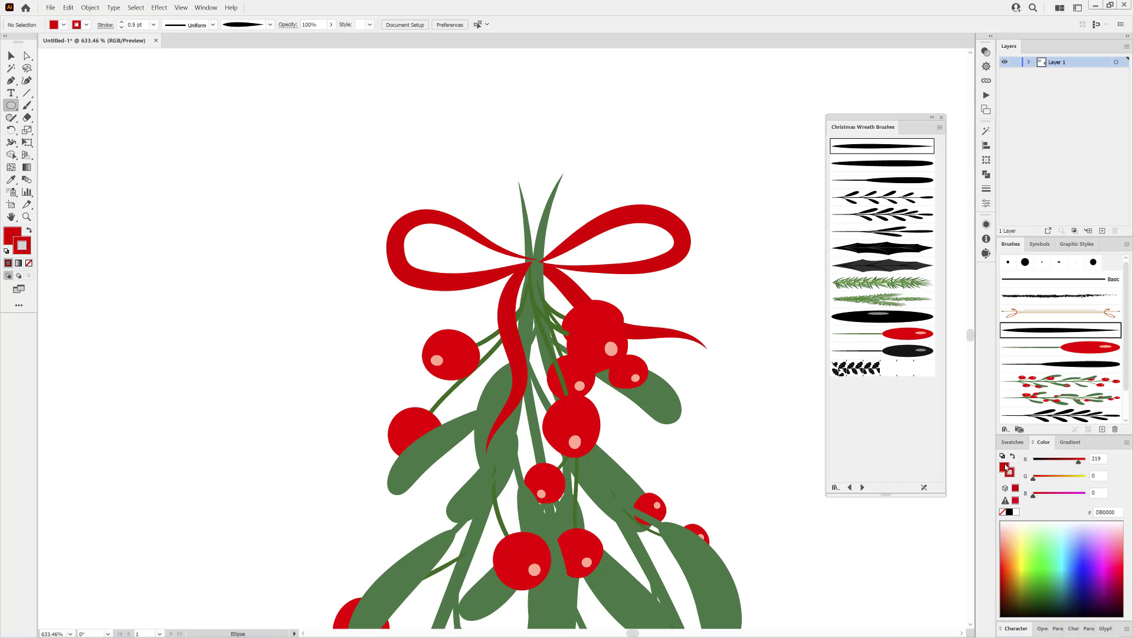
{"action": "left_click", "coordinate": [1003, 512]}
{"action": "left_click_drag", "start_coordinate": [515, 244], "coordinate": [550, 280]}
{"action": "key", "text": "ctrl+shift+a"}
{"action": "key", "text": "ctrl+0"}
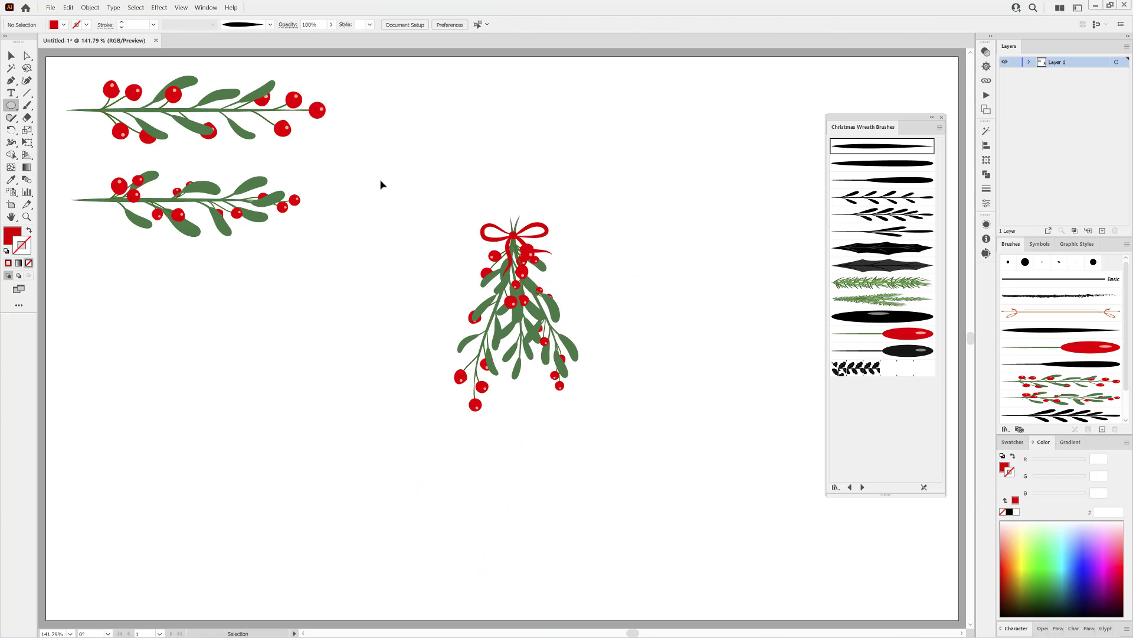
- Move the whole bouquet with its bow to the artboard's left side beneath the two horizontal sprigs and deselect it
{"action": "left_click", "coordinate": [11, 56]}
{"action": "left_click_drag", "start_coordinate": [412, 182], "coordinate": [628, 470]}
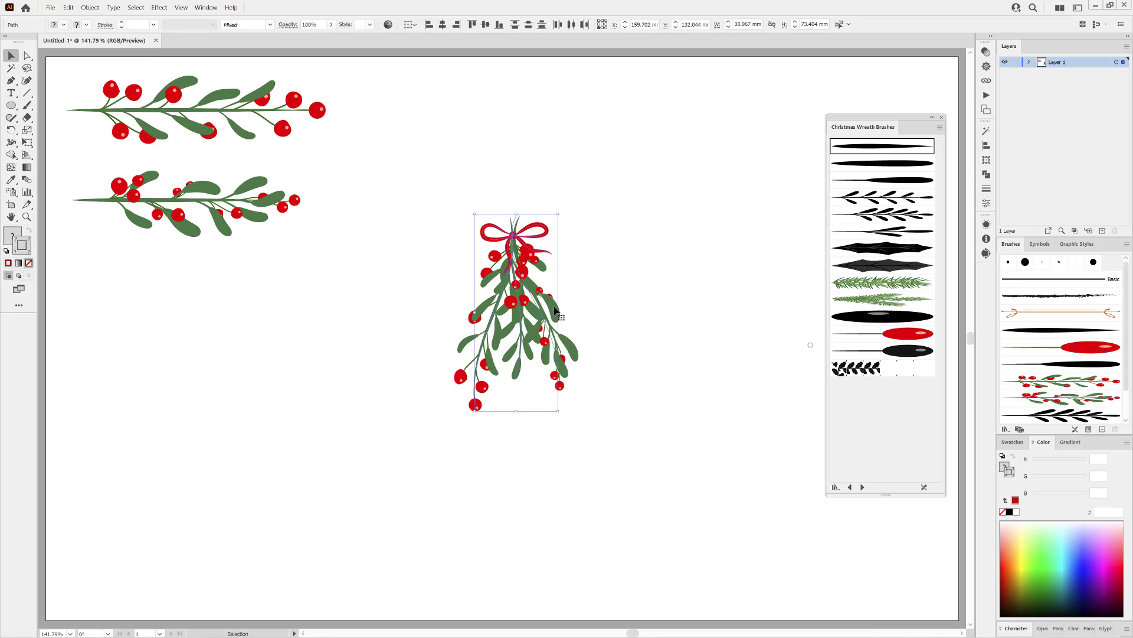
{"action": "left_click_drag", "start_coordinate": [555, 308], "coordinate": [189, 423]}
{"action": "left_click", "coordinate": [595, 408]}
- Paint a hanging branch about 82 mm tall with the sparse leafy-branch brush at 1 pt and recolour its stroke to green 5D8E63
{"action": "left_click", "coordinate": [883, 195]}
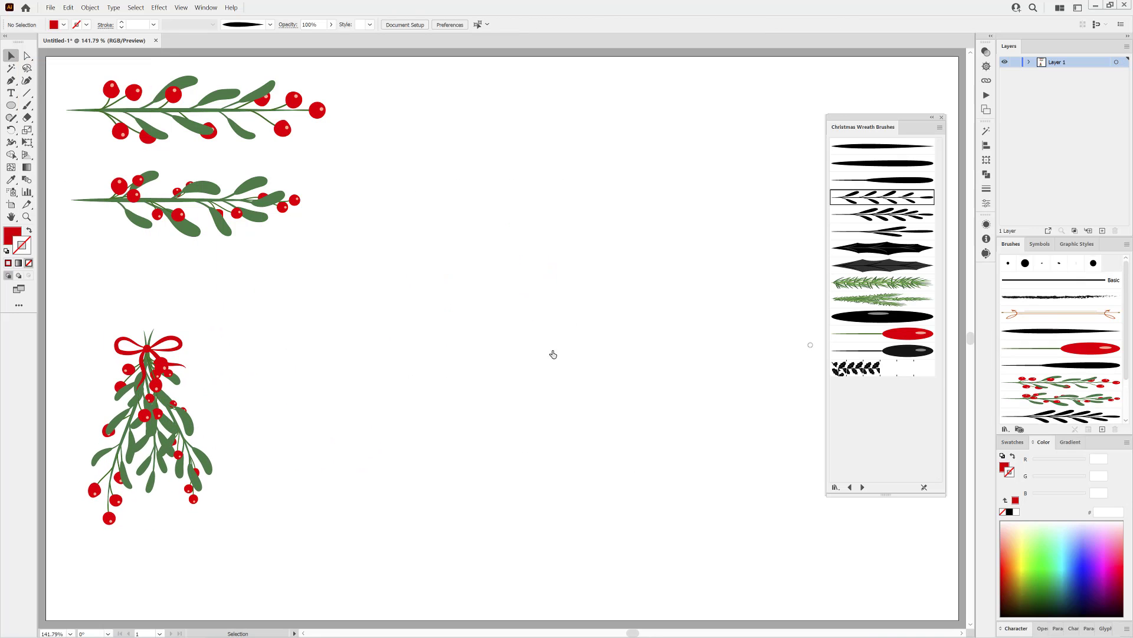
{"action": "key", "text": "b"}
{"action": "left_click_drag", "start_coordinate": [579, 454], "coordinate": [578, 463]}
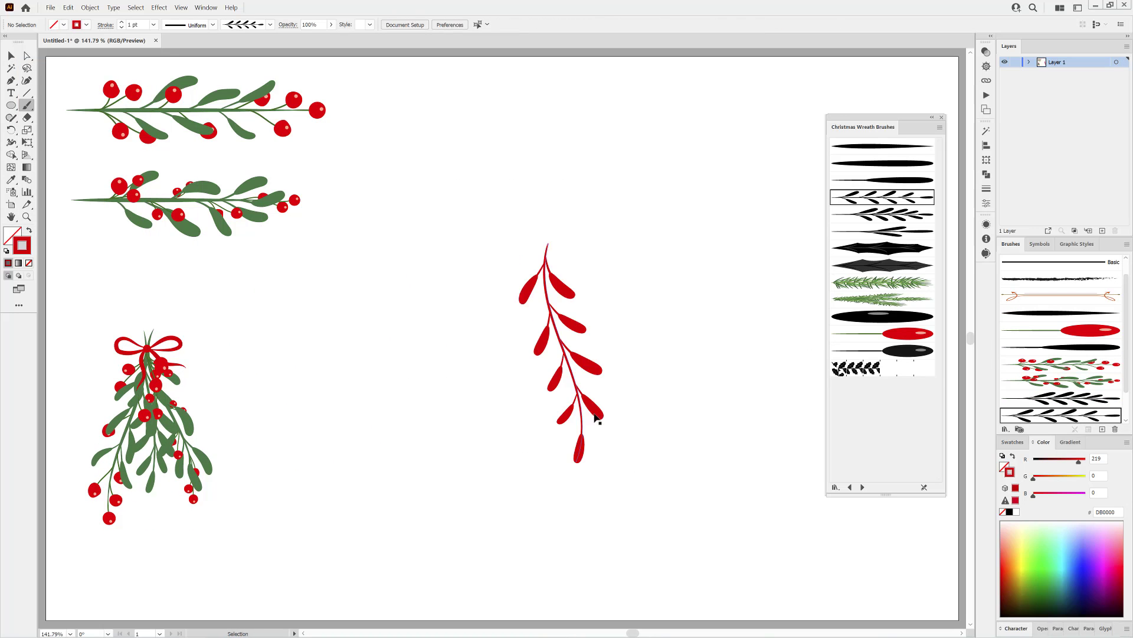
{"action": "left_click", "coordinate": [595, 415], "text": "ctrl"}
{"action": "left_click", "coordinate": [1040, 582]}
{"action": "mouse_move", "coordinate": [1061, 480]}
{"action": "left_mouse_down"}
{"action": "mouse_move", "coordinate": [1050, 479]}
{"action": "mouse_move", "coordinate": [1062, 480]}
{"action": "left_mouse_up"}
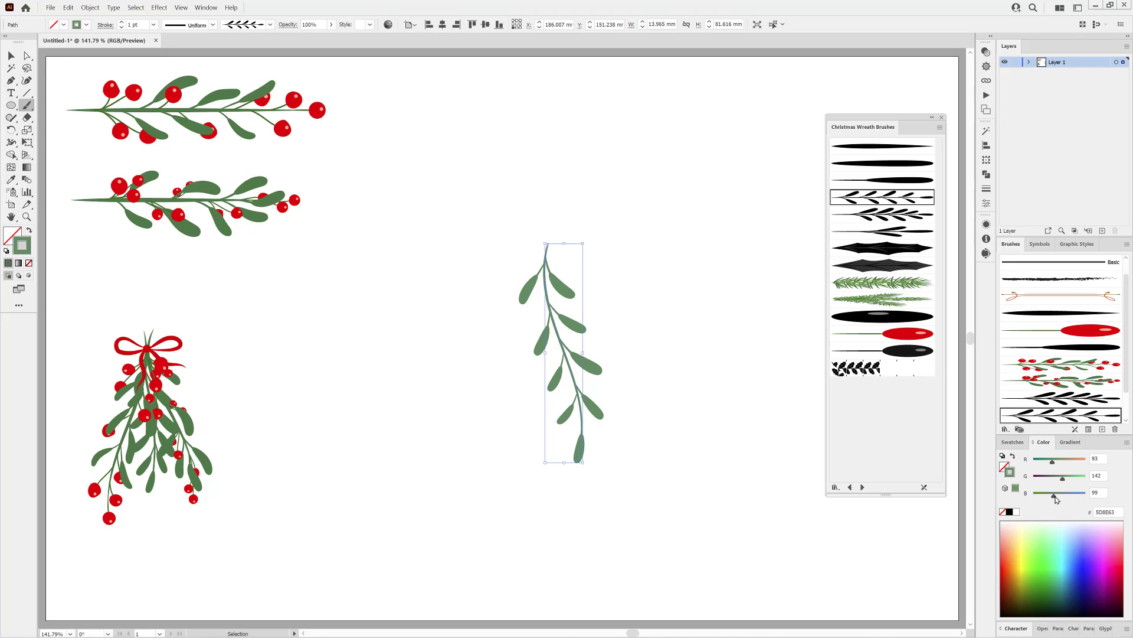
{"action": "left_click", "coordinate": [683, 476], "text": "ctrl"}
- Paint two tapered stem ends at 0.5 pt that fan upward from the top of the new green branch
{"action": "left_click", "coordinate": [882, 146]}
{"action": "left_click_drag", "start_coordinate": [546, 237], "coordinate": [581, 275]}
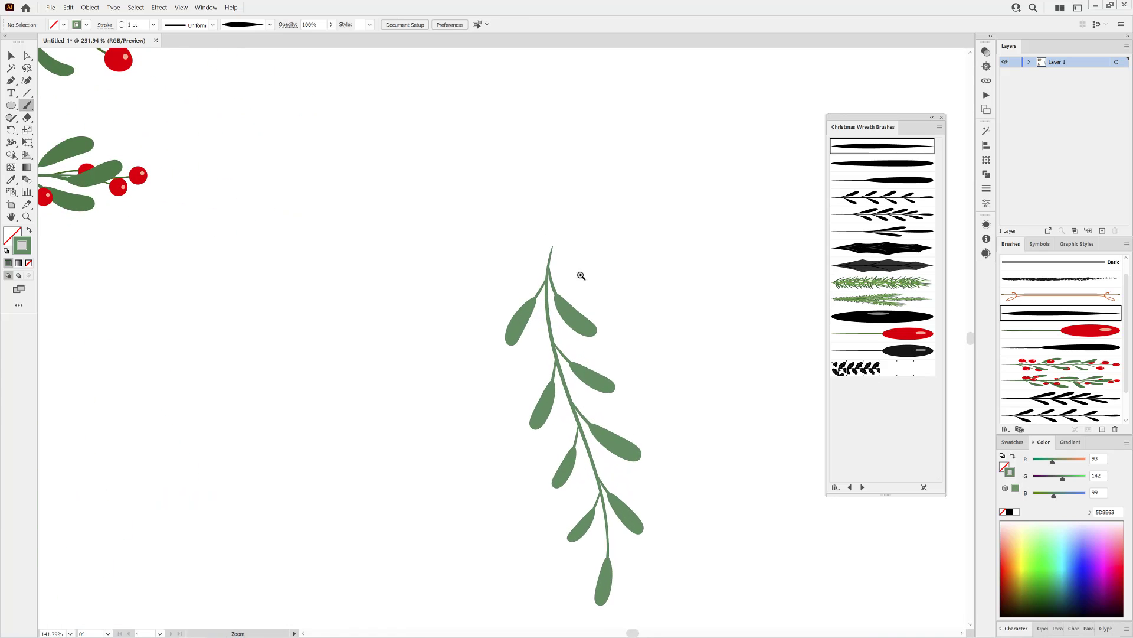
{"action": "left_click_drag", "start_coordinate": [577, 190], "coordinate": [570, 210]}
{"action": "left_click_drag", "start_coordinate": [550, 264], "coordinate": [548, 269]}
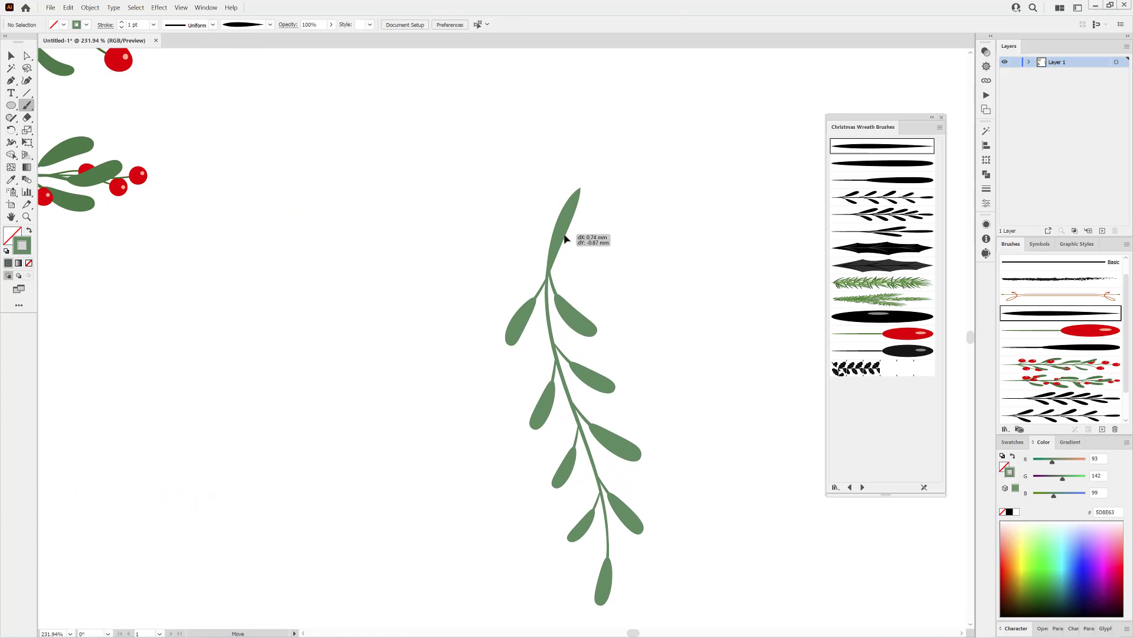
{"action": "left_click", "coordinate": [544, 186], "text": "ctrl"}
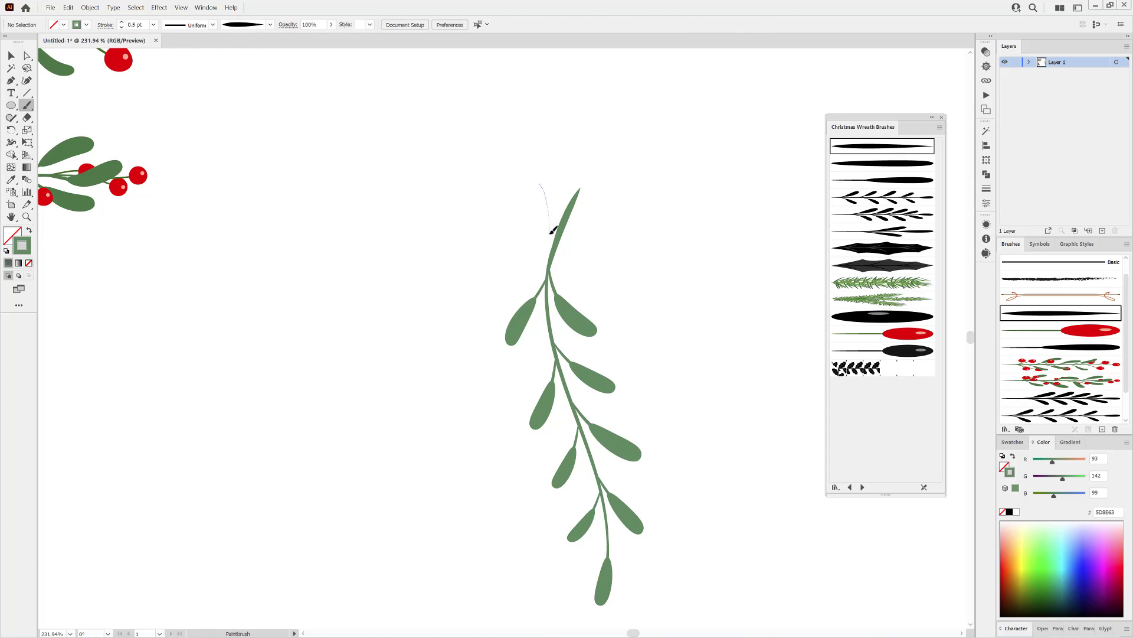
{"action": "left_click_drag", "start_coordinate": [551, 280], "coordinate": [550, 277]}
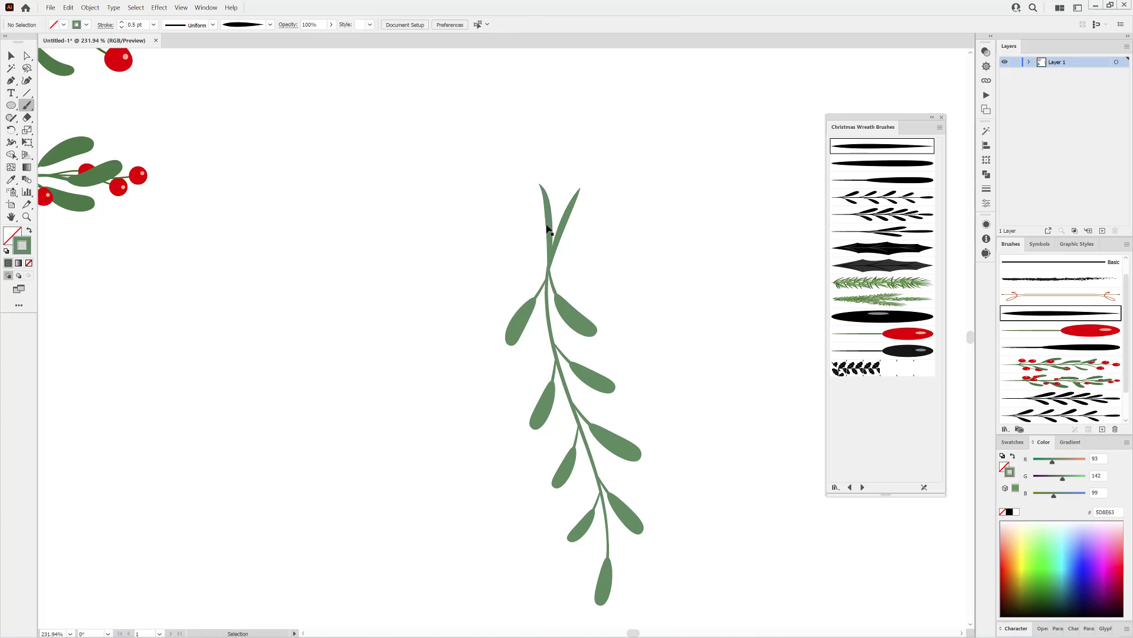
{"action": "left_click", "coordinate": [261, 180], "text": "ctrl"}
- Paint a second branch down the left side with the dense leafy-branch brush, set it to 1 pt and adjust its position
{"action": "left_click", "coordinate": [874, 216]}
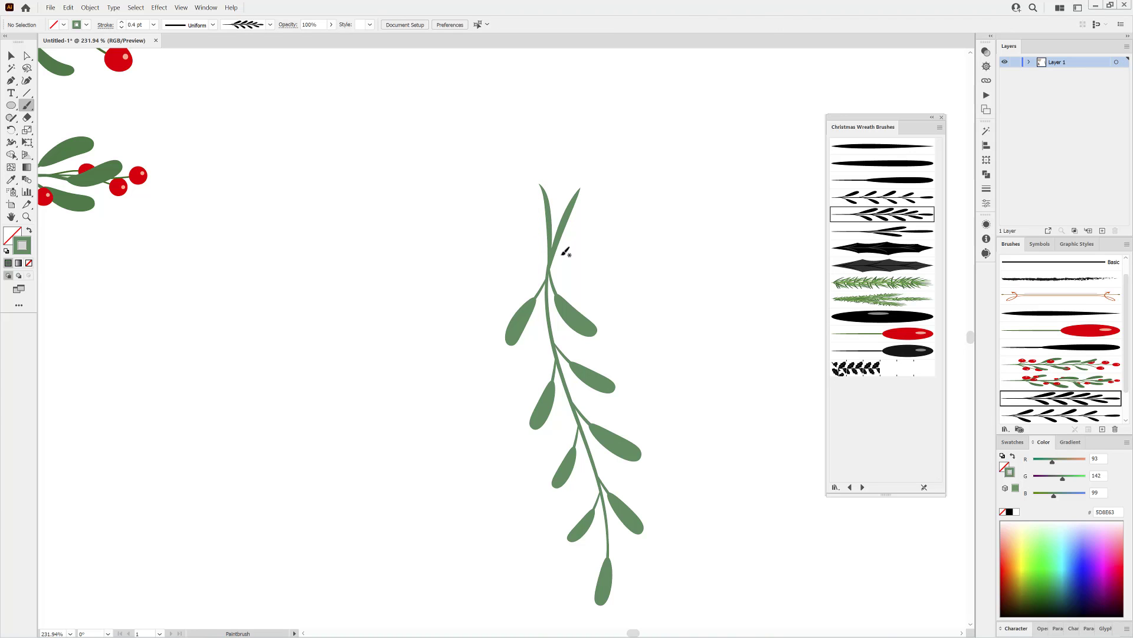
{"action": "left_click_drag", "start_coordinate": [499, 378], "coordinate": [478, 514]}
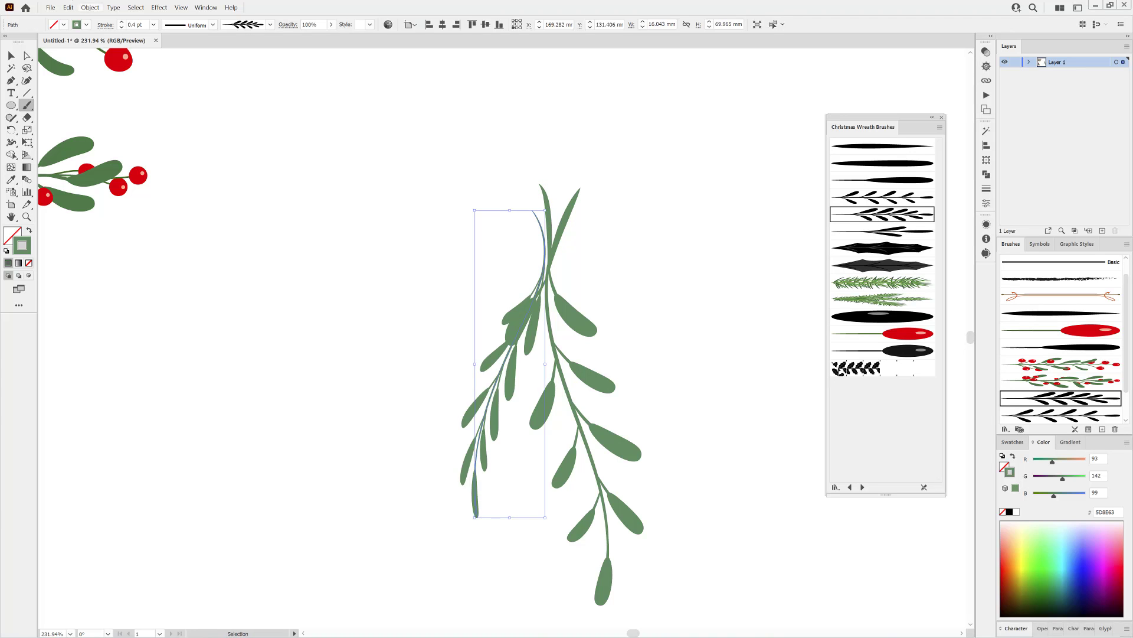
{"action": "left_click", "coordinate": [154, 25]}
{"action": "left_click", "coordinate": [168, 72]}
{"action": "mouse_move", "coordinate": [513, 407]}
{"action": "left_mouse_down"}
{"action": "mouse_move", "coordinate": [549, 400]}
{"action": "mouse_move", "coordinate": [518, 413]}
{"action": "left_mouse_up"}
{"action": "left_click_drag", "start_coordinate": [476, 527], "coordinate": [561, 449]}
{"action": "left_click", "coordinate": [648, 399], "text": "ctrl"}
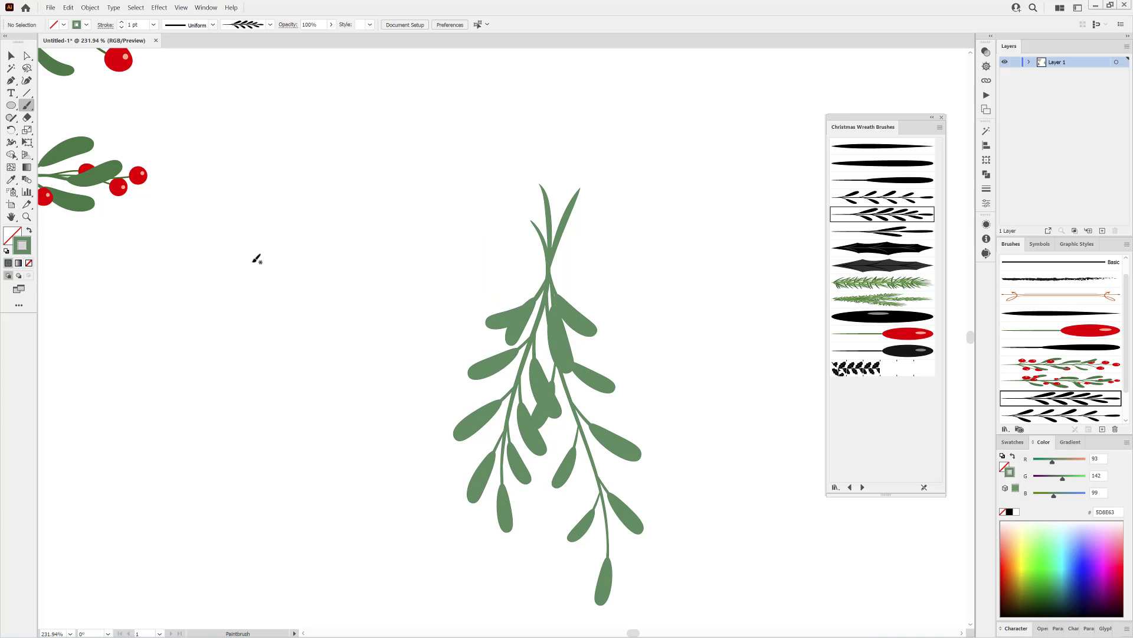
- Paint four red berries on stems behind the leaves of the two branches with the red berry brush at 0.75 pt
{"action": "left_click", "coordinate": [881, 337]}
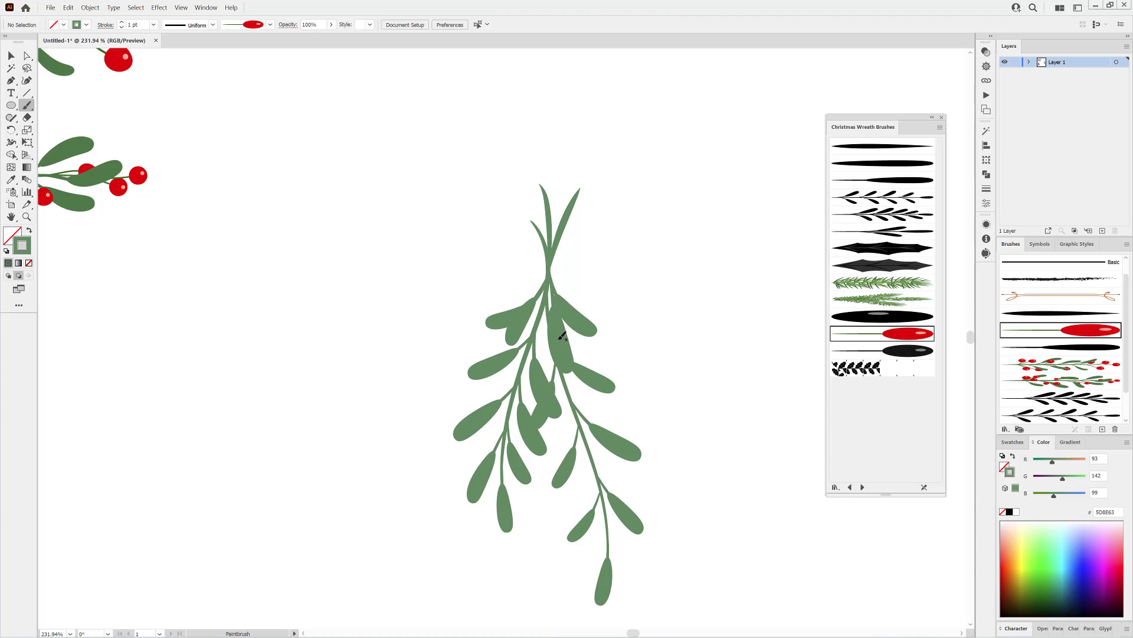
{"action": "left_click_drag", "start_coordinate": [560, 425], "coordinate": [548, 355]}
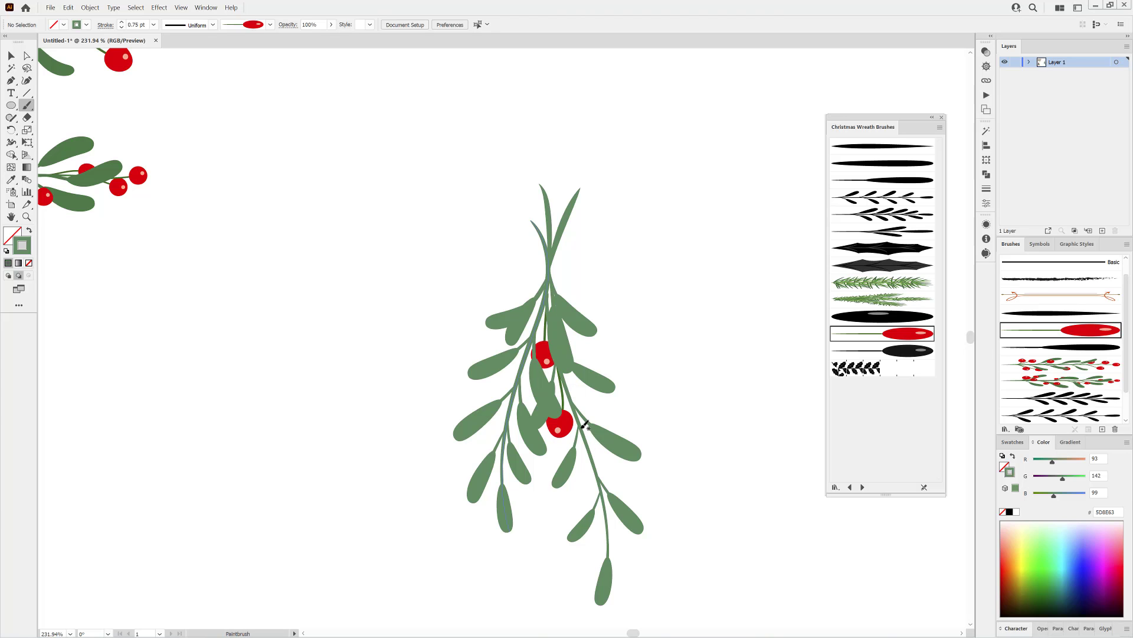
{"action": "left_click_drag", "start_coordinate": [586, 425], "coordinate": [603, 459]}
{"action": "left_click_drag", "start_coordinate": [522, 430], "coordinate": [532, 458]}
- Paint a third branch down the middle with the sparse leafy-branch brush and set its stroke to 0.9 pt
{"action": "left_click", "coordinate": [880, 199]}
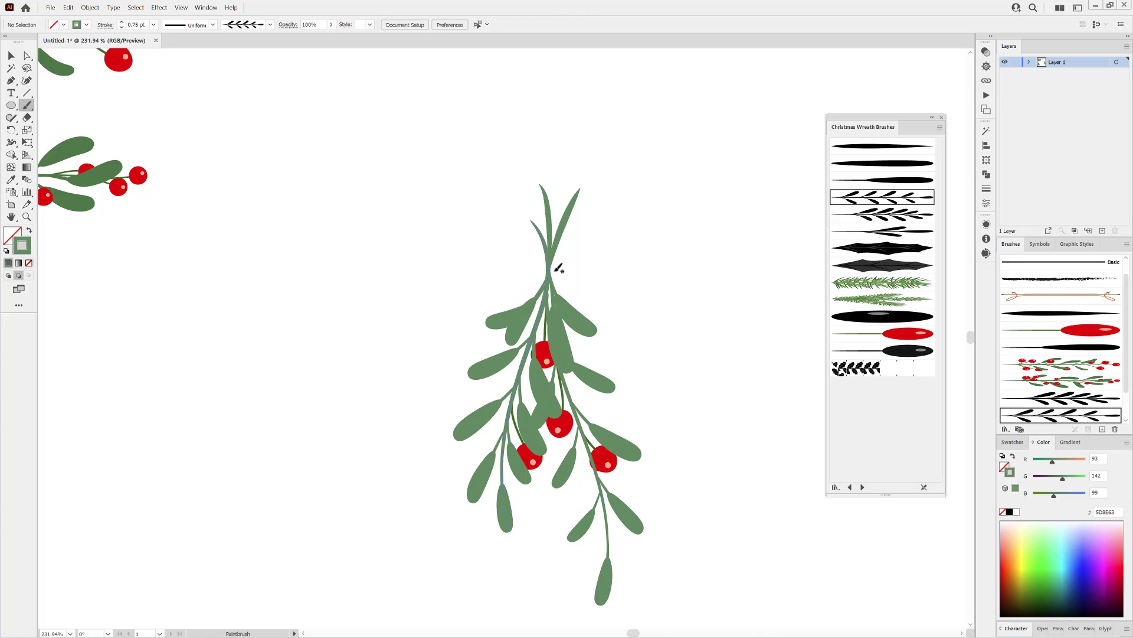
{"action": "left_click_drag", "start_coordinate": [551, 582], "coordinate": [554, 580]}
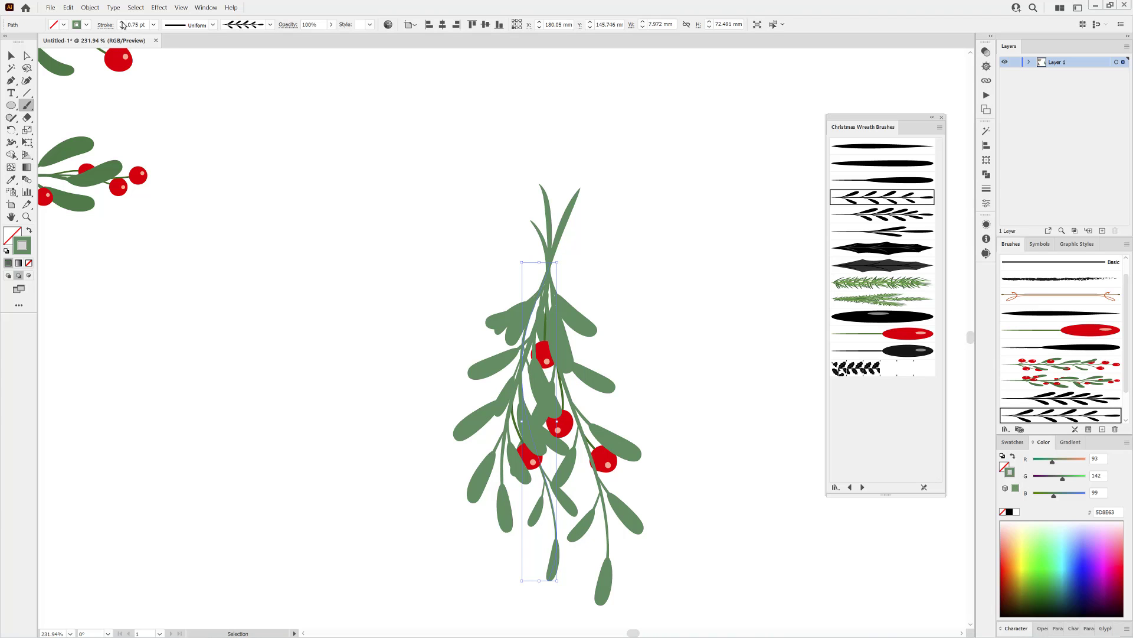
{"action": "left_click", "coordinate": [183, 167], "text": "ctrl"}
- Paint a short pine branch behind the leaves on the bouquet's right side with the first pine brush at 0.9 pt
{"action": "left_click", "coordinate": [897, 284]}
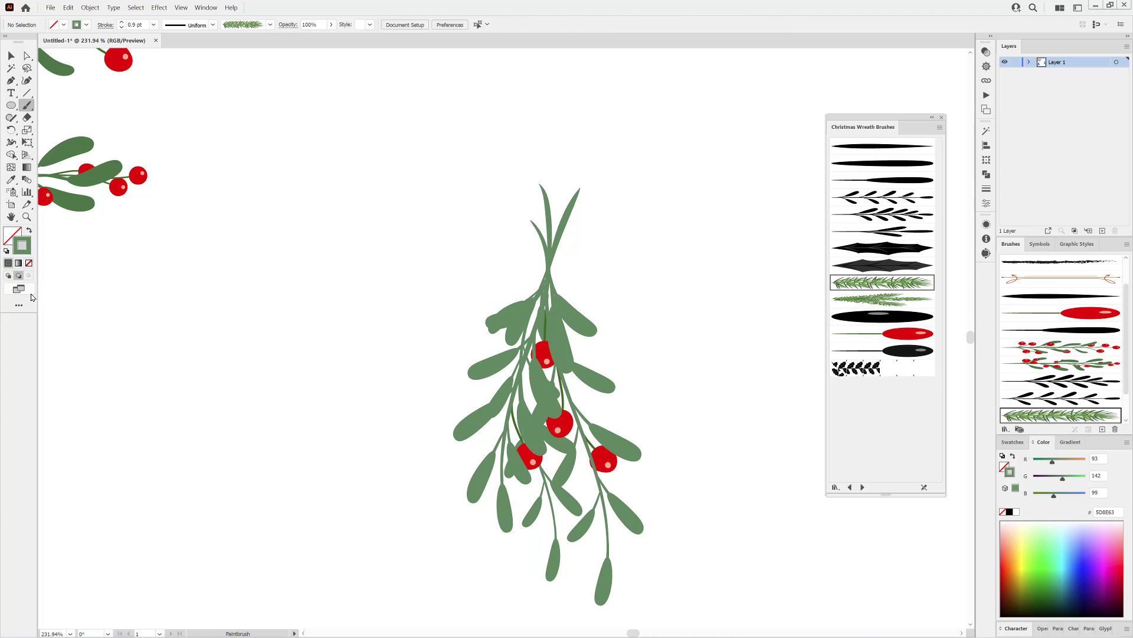
{"action": "left_click_drag", "start_coordinate": [617, 405], "coordinate": [618, 406]}
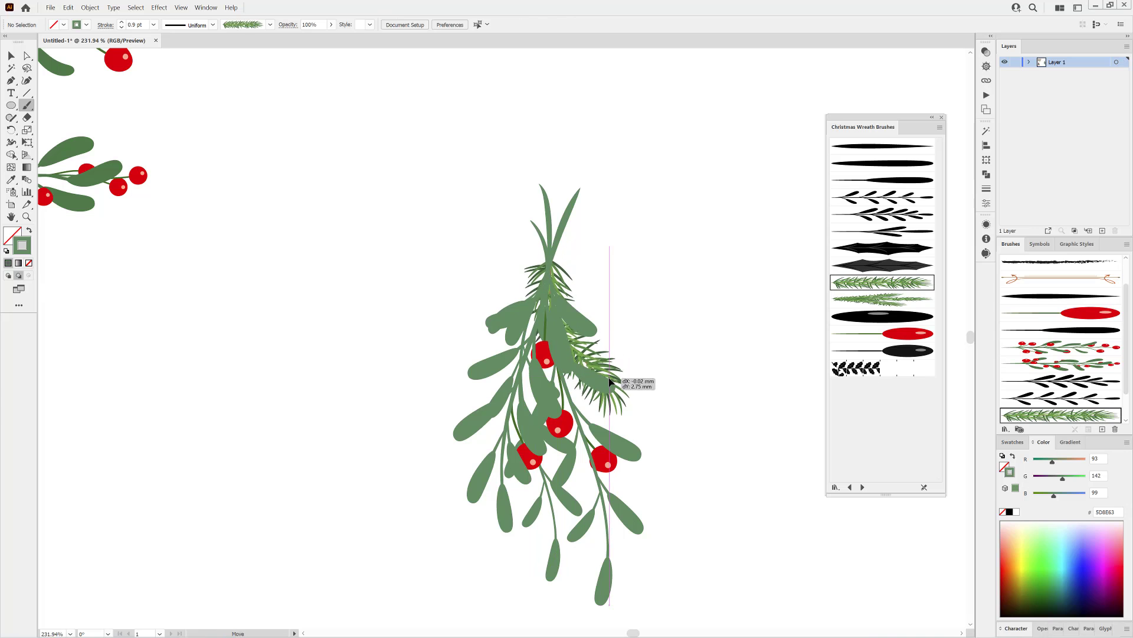
{"action": "left_click", "coordinate": [708, 331], "text": "ctrl"}
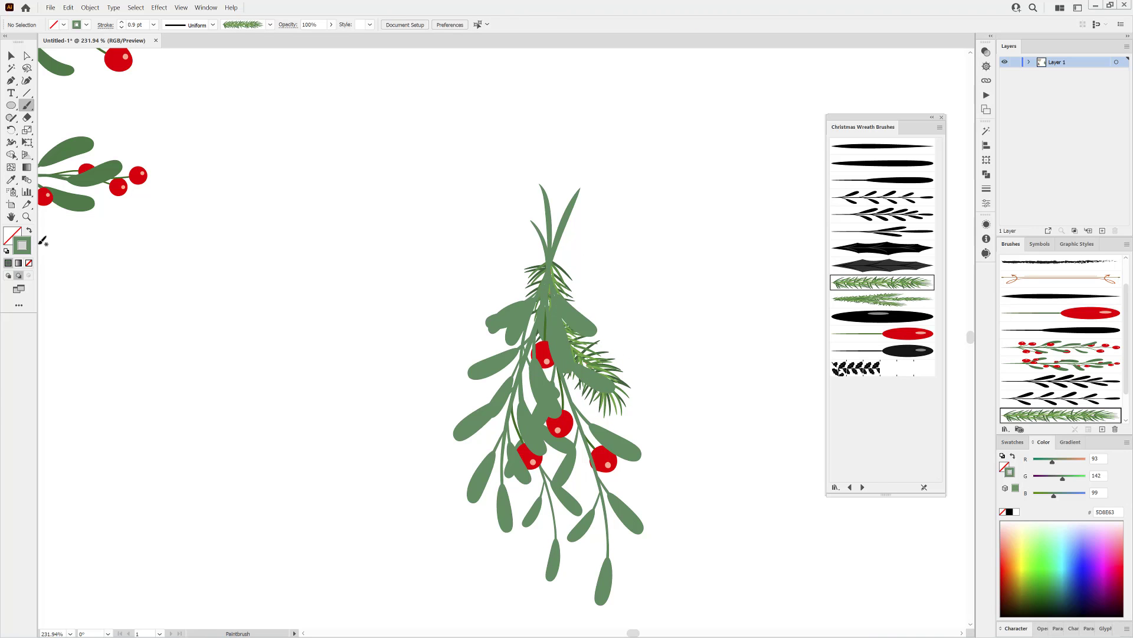
- Paint two bow loops over the second bouquet's stem crossing with the tapered brush in red D30000 at 0.5 pt
{"action": "left_click", "coordinate": [863, 147]}
{"action": "scroll", "coordinate": [576, 286], "scroll_direction": "up", "scroll_amount": 5}
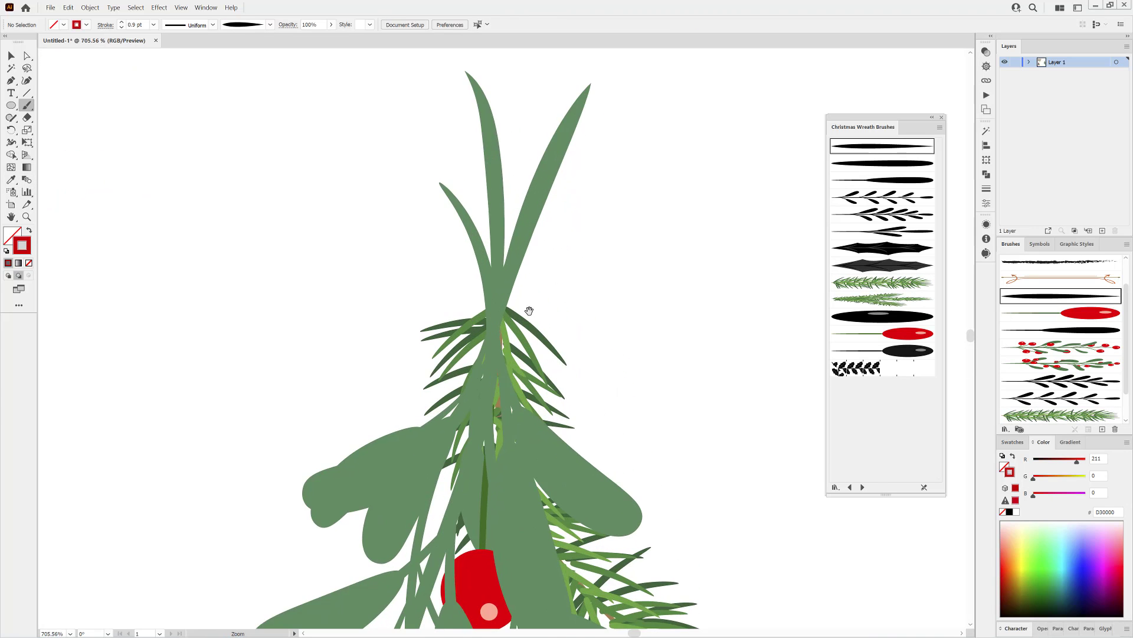
{"action": "left_click_drag", "start_coordinate": [528, 310], "coordinate": [471, 286]}
{"action": "left_click", "coordinate": [8, 276]}
{"action": "left_click", "coordinate": [153, 24]}
{"action": "left_click", "coordinate": [167, 48]}
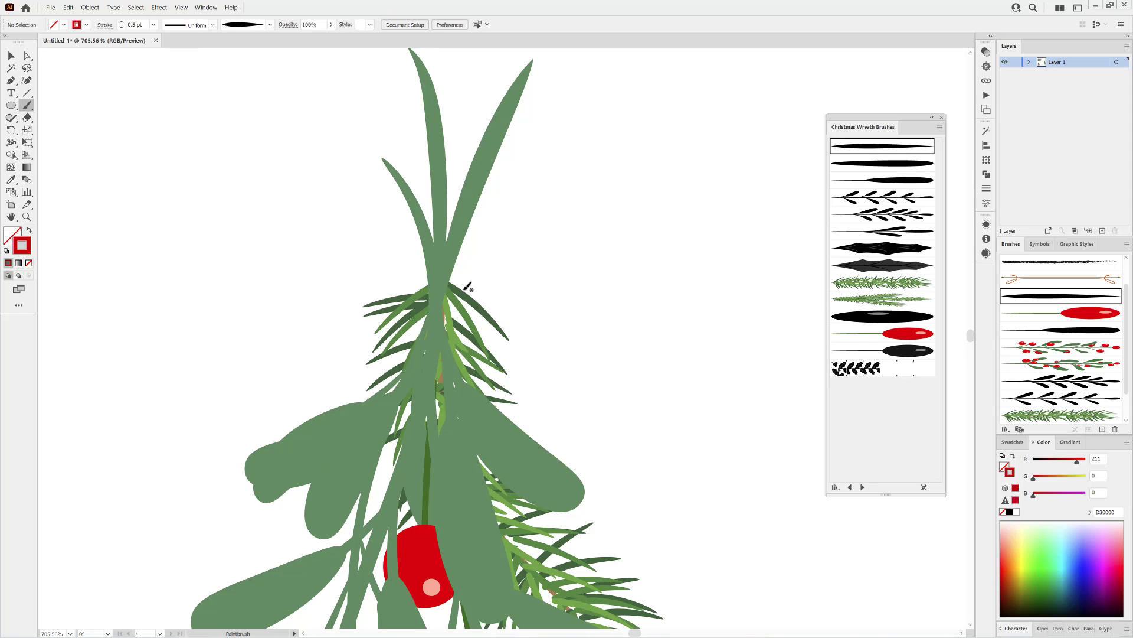
{"action": "mouse_move", "coordinate": [576, 284]}
{"action": "left_mouse_down"}
{"action": "mouse_move", "coordinate": [444, 282]}
{"action": "mouse_move", "coordinate": [607, 294]}
{"action": "left_mouse_up"}
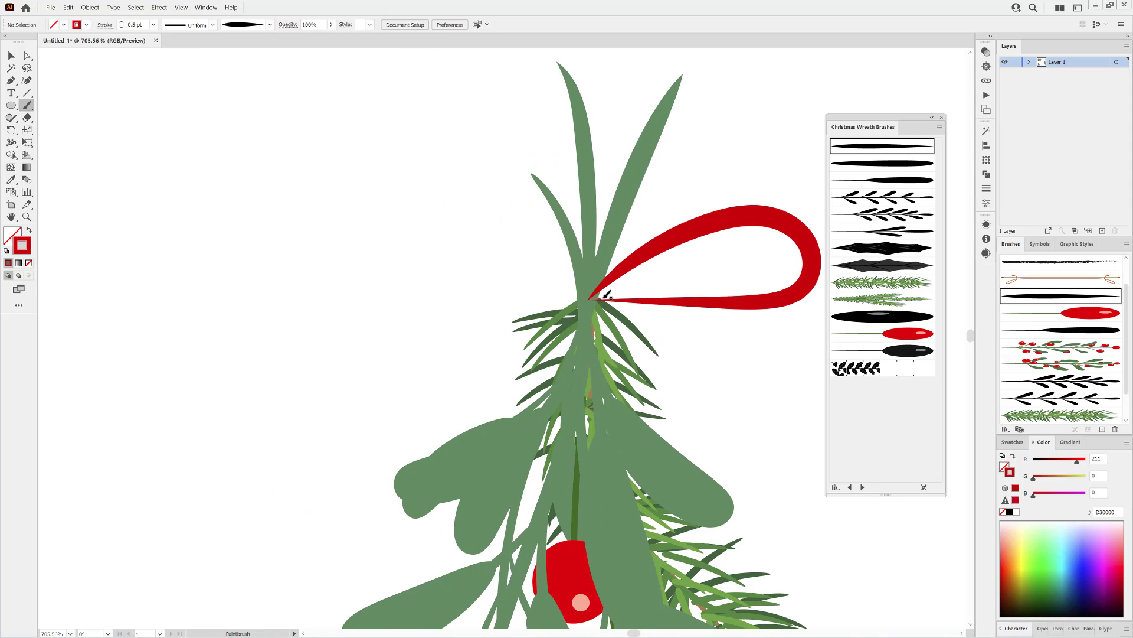
{"action": "left_click_drag", "start_coordinate": [504, 247], "coordinate": [589, 299]}
- Paint two curved ribbon tails hanging from the centre of the second bouquet's bow, one down each side
{"action": "scroll", "coordinate": [588, 298], "scroll_direction": "down", "scroll_amount": 3}
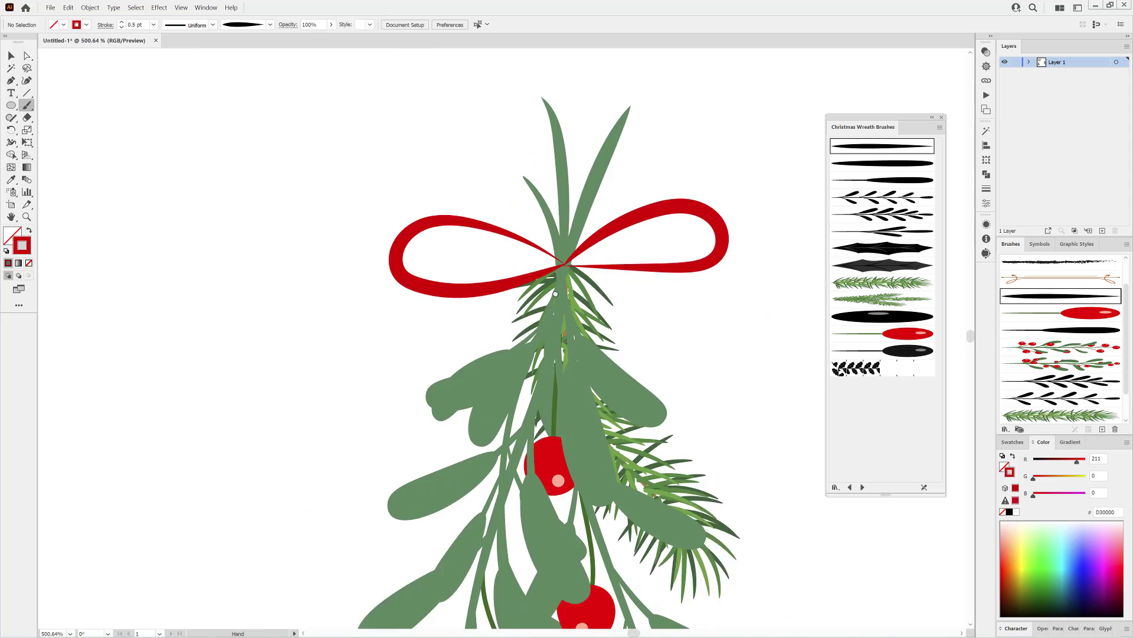
{"action": "scroll", "coordinate": [524, 208], "scroll_direction": "up", "scroll_amount": 1}
{"action": "left_click_drag", "start_coordinate": [522, 212], "coordinate": [597, 409]}
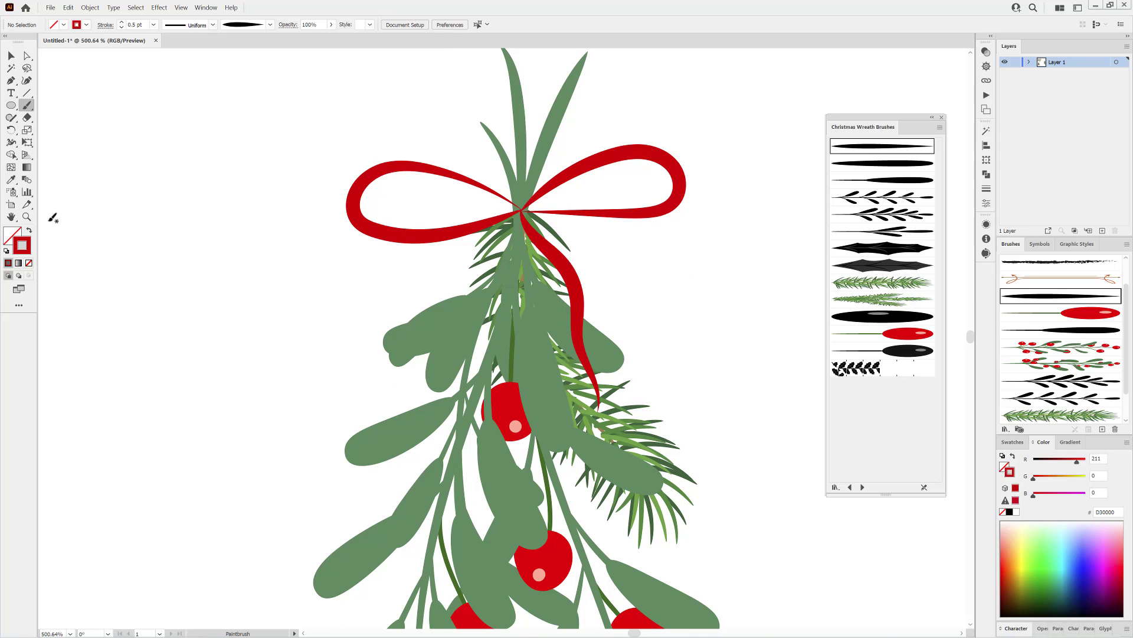
{"action": "left_click", "coordinate": [19, 275]}
{"action": "key", "text": "shift+d"}
{"action": "left_click_drag", "start_coordinate": [361, 309], "coordinate": [362, 311]}
- Draw a small red-filled circle without a stroke as the knot at the centre of the second bow
{"action": "key", "text": "l"}
{"action": "key", "text": "shift+x"}
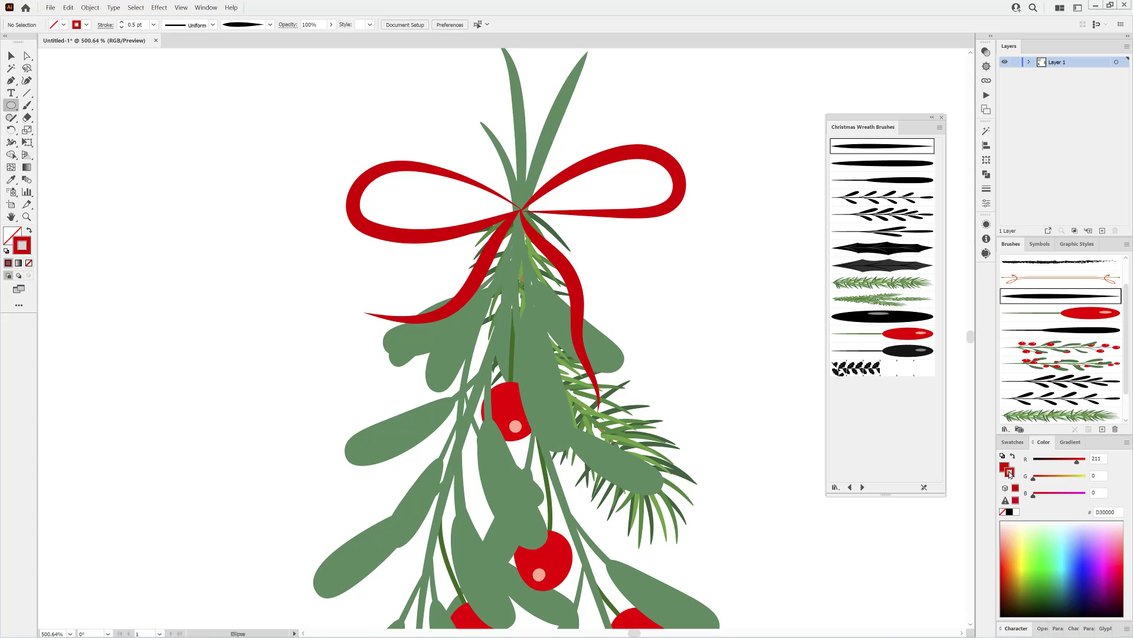
{"action": "left_click_drag", "start_coordinate": [520, 211], "coordinate": [536, 227]}
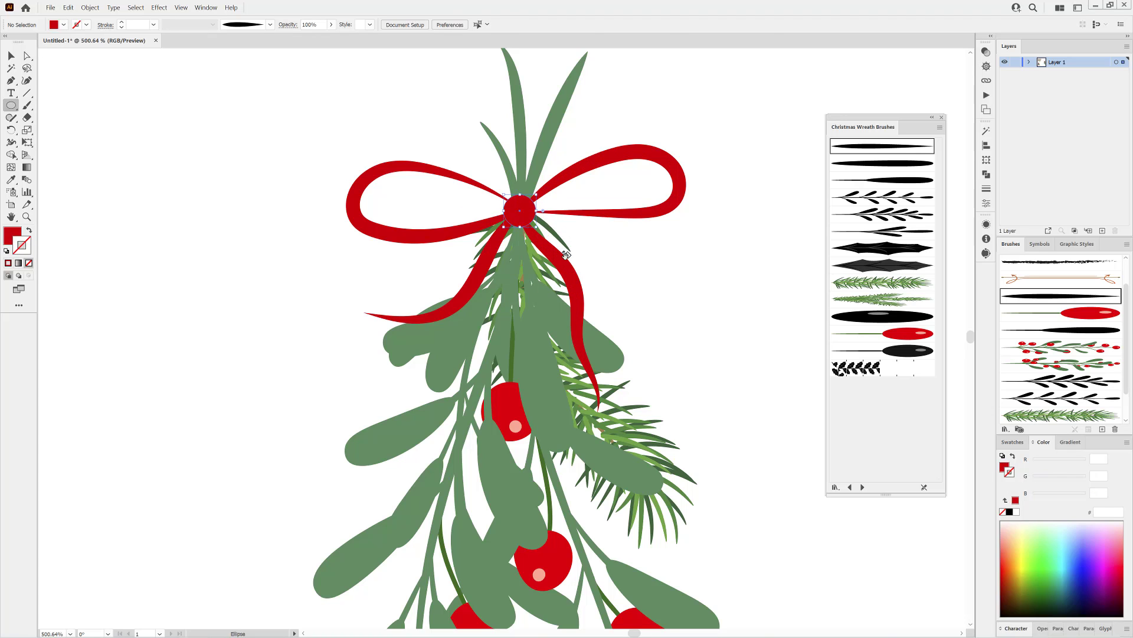
- Paint a pine branch about 26 mm tall down the second bouquet's left side at 1 pt and shift it up over the knot
{"action": "left_click", "coordinate": [742, 322], "text": "ctrl"}
{"action": "left_click", "coordinate": [69, 7]}
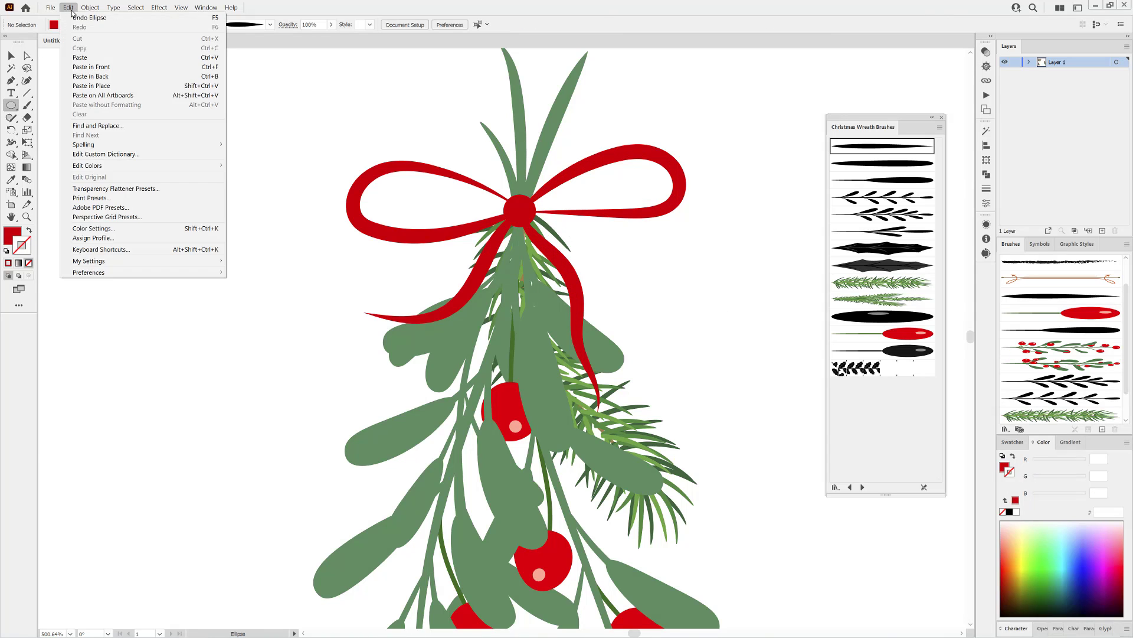
{"action": "left_click", "coordinate": [72, 11]}
{"action": "left_click", "coordinate": [26, 105]}
{"action": "left_click", "coordinate": [904, 283]}
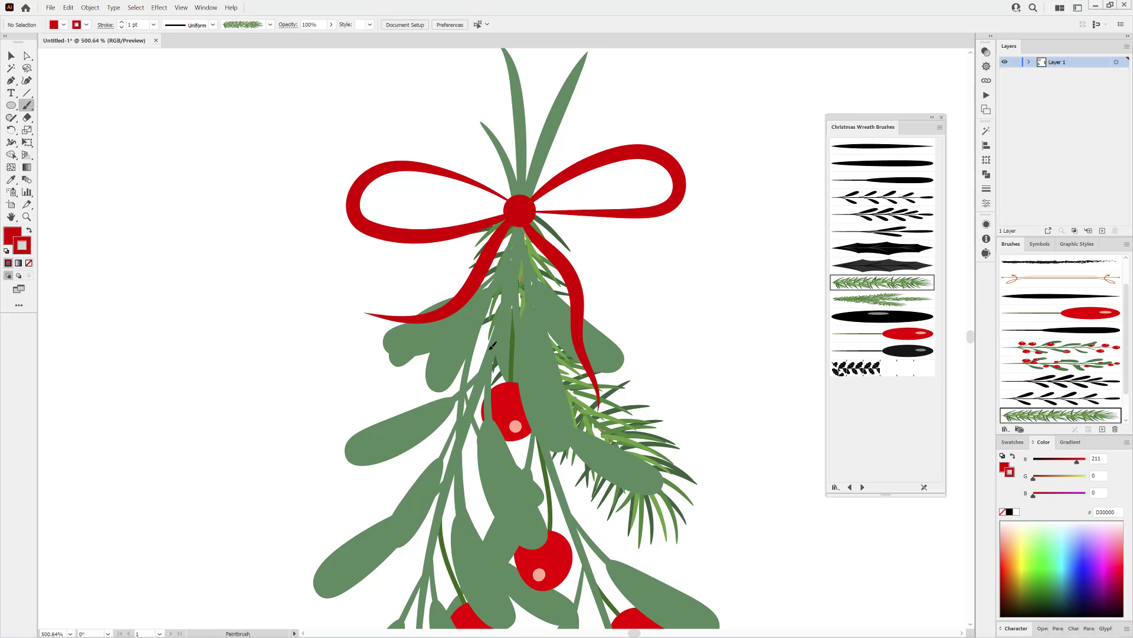
{"action": "left_click_drag", "start_coordinate": [436, 438], "coordinate": [520, 239]}
{"action": "left_click_drag", "start_coordinate": [528, 295], "coordinate": [528, 292]}
{"action": "left_click_drag", "start_coordinate": [524, 288], "coordinate": [523, 288]}
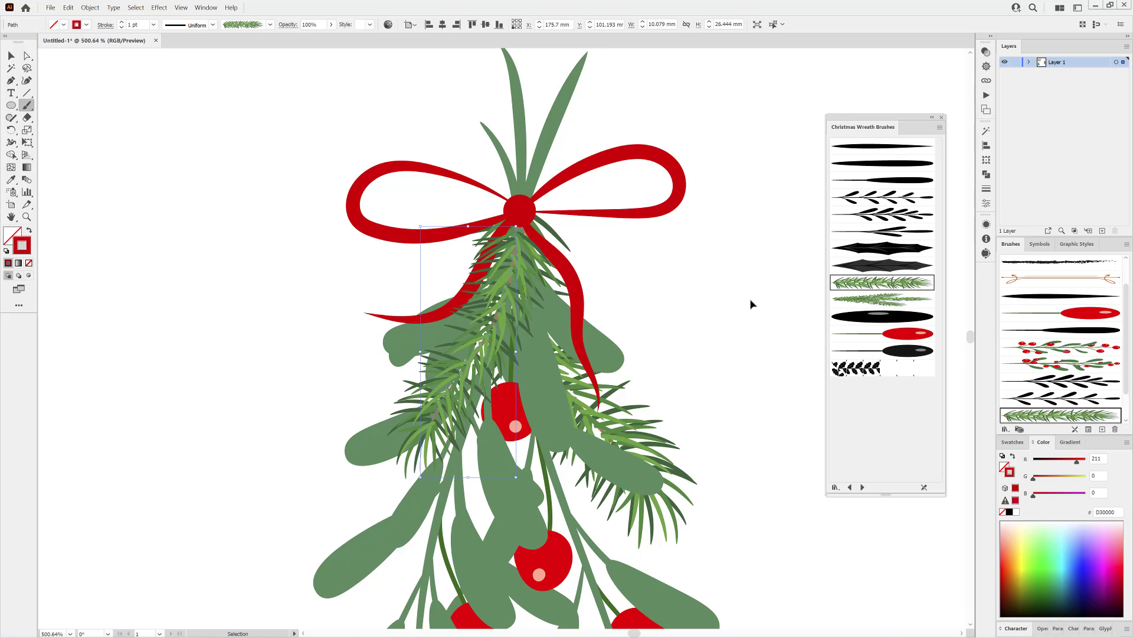
{"action": "left_click_drag", "start_coordinate": [500, 325], "coordinate": [507, 259]}
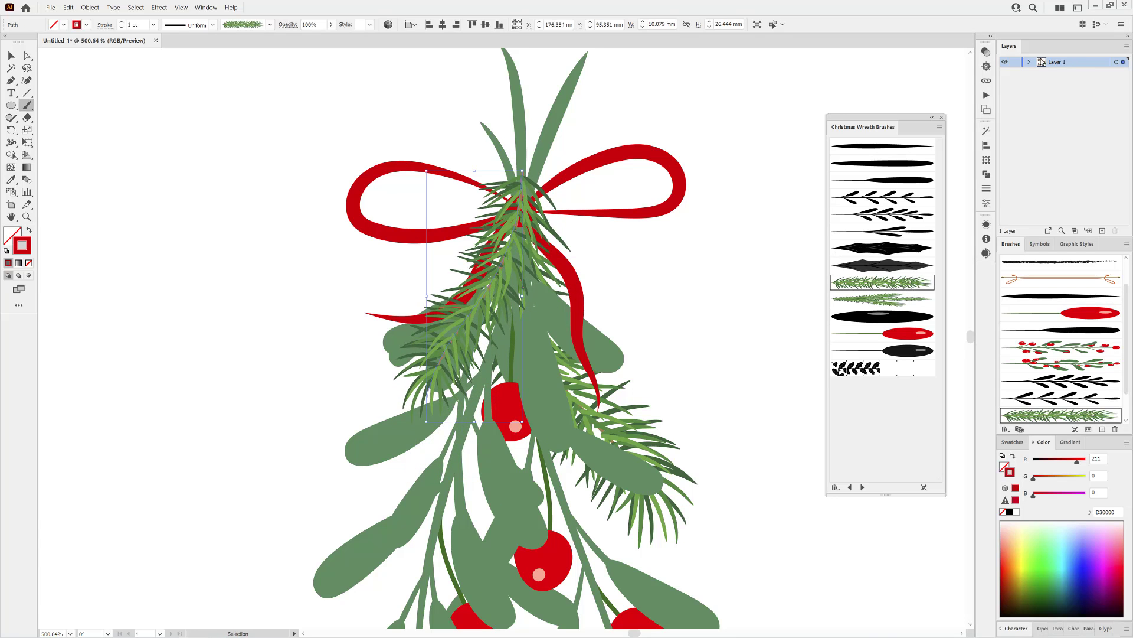
- Move the new pine branch below the bow's knot, tails and loops in the layer stacking order
{"action": "left_click", "coordinate": [1029, 62]}
{"action": "left_click_drag", "start_coordinate": [1076, 73], "coordinate": [1073, 132]}
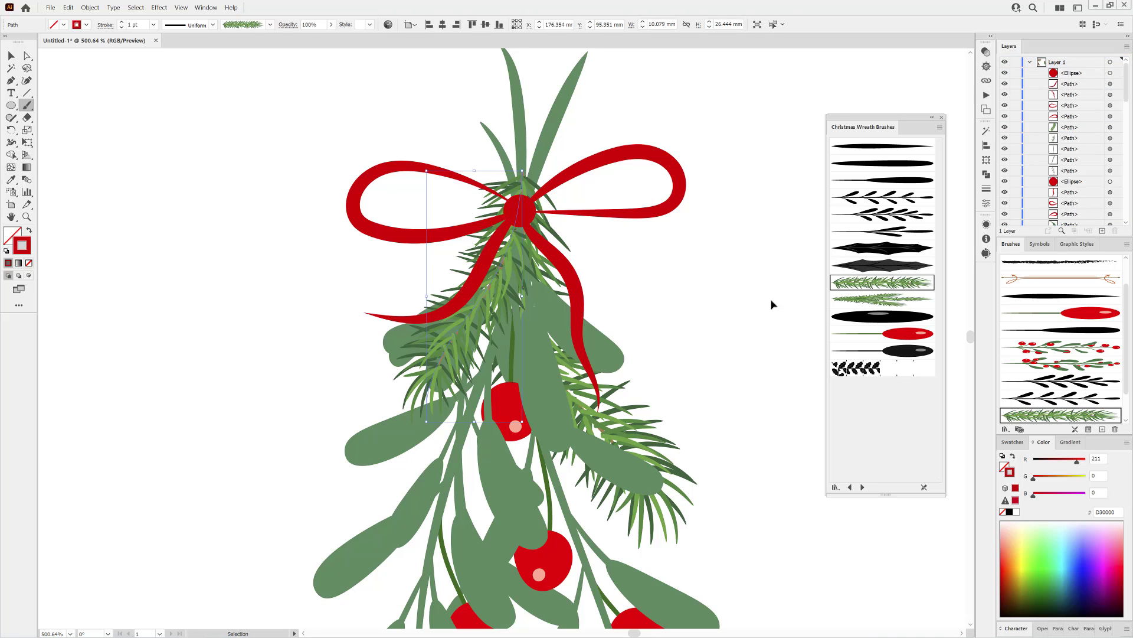
{"action": "left_click", "coordinate": [771, 303], "text": "ctrl"}
- Paint five lighter leaves over the second bouquet with the third wreath brush in green 78A17D at 1 pt
{"action": "scroll", "coordinate": [706, 394], "scroll_direction": "down", "scroll_amount": 5}
{"action": "left_click_drag", "start_coordinate": [711, 393], "coordinate": [625, 298]}
{"action": "scroll", "coordinate": [626, 298], "scroll_direction": "up", "scroll_amount": 2}
{"action": "left_click_drag", "start_coordinate": [625, 298], "coordinate": [673, 268]}
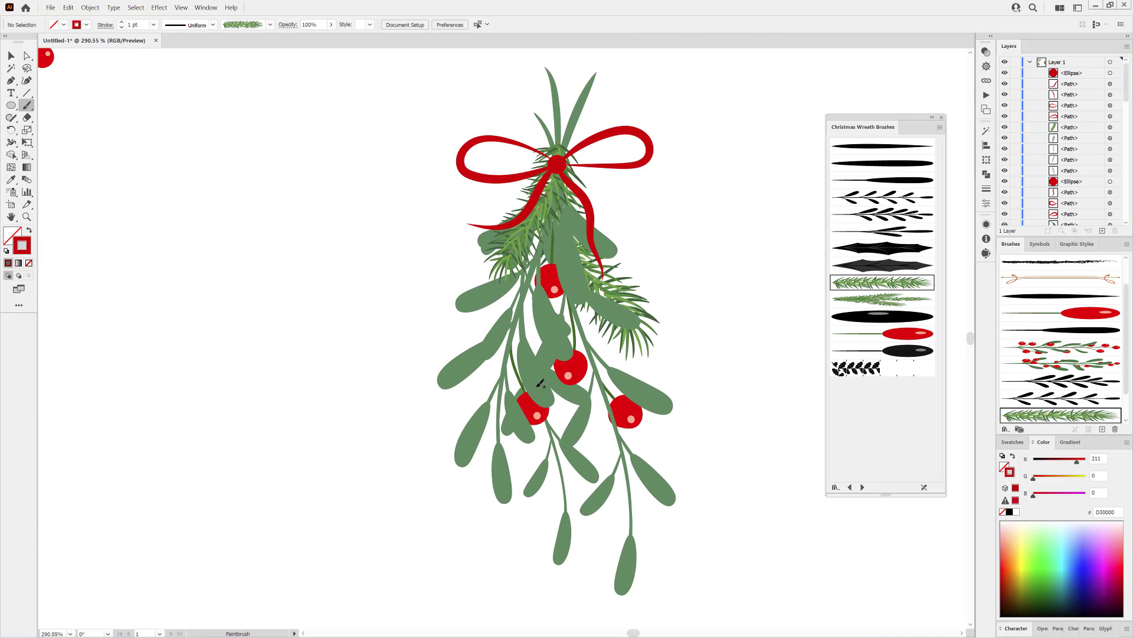
{"action": "left_click", "coordinate": [485, 384], "text": "ctrl"}
{"action": "left_click", "coordinate": [731, 393], "text": "ctrl"}
{"action": "left_click", "coordinate": [882, 180]}
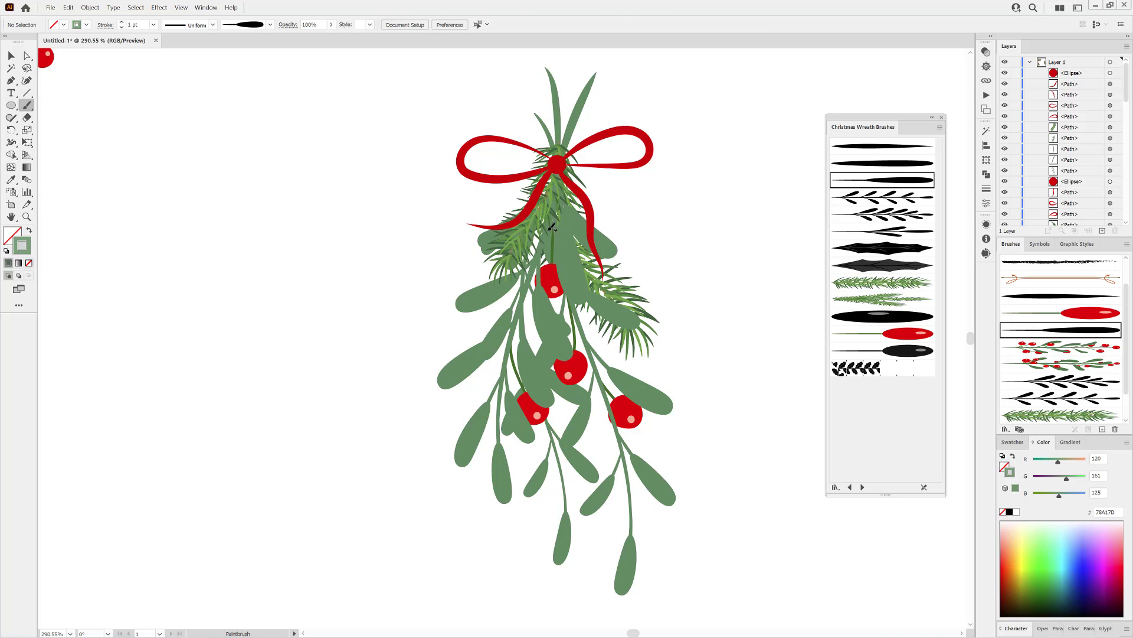
{"action": "mouse_move", "coordinate": [569, 273]}
{"action": "left_mouse_down"}
{"action": "mouse_move", "coordinate": [605, 363]}
{"action": "mouse_move", "coordinate": [546, 417]}
{"action": "left_mouse_up"}
{"action": "left_click_drag", "start_coordinate": [621, 434], "coordinate": [600, 516]}
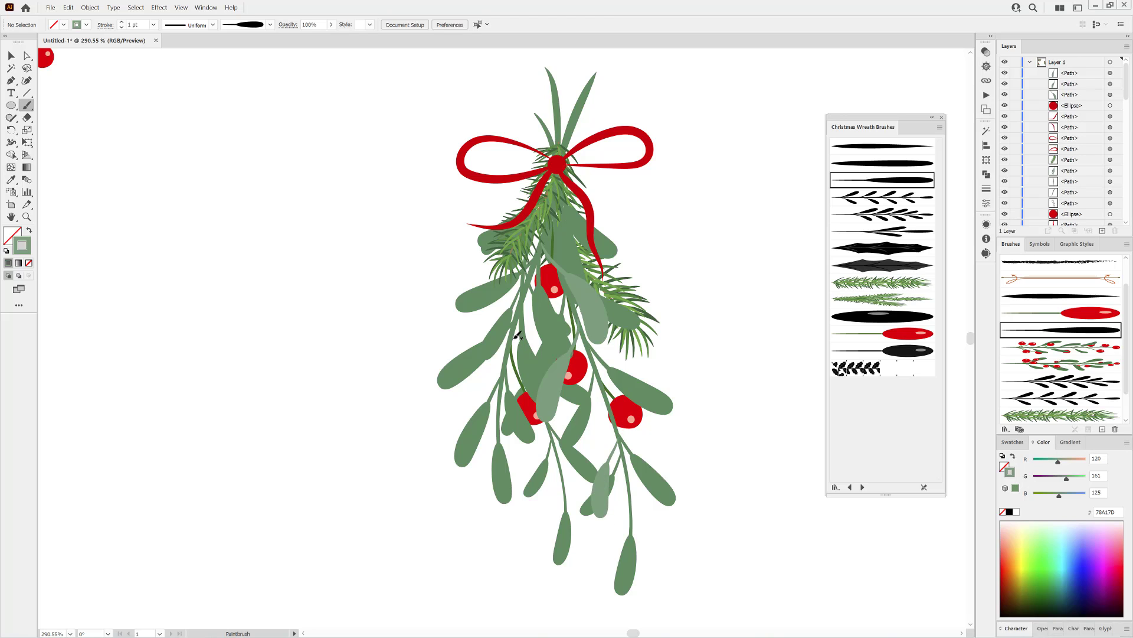
{"action": "left_click_drag", "start_coordinate": [471, 388], "coordinate": [469, 389]}
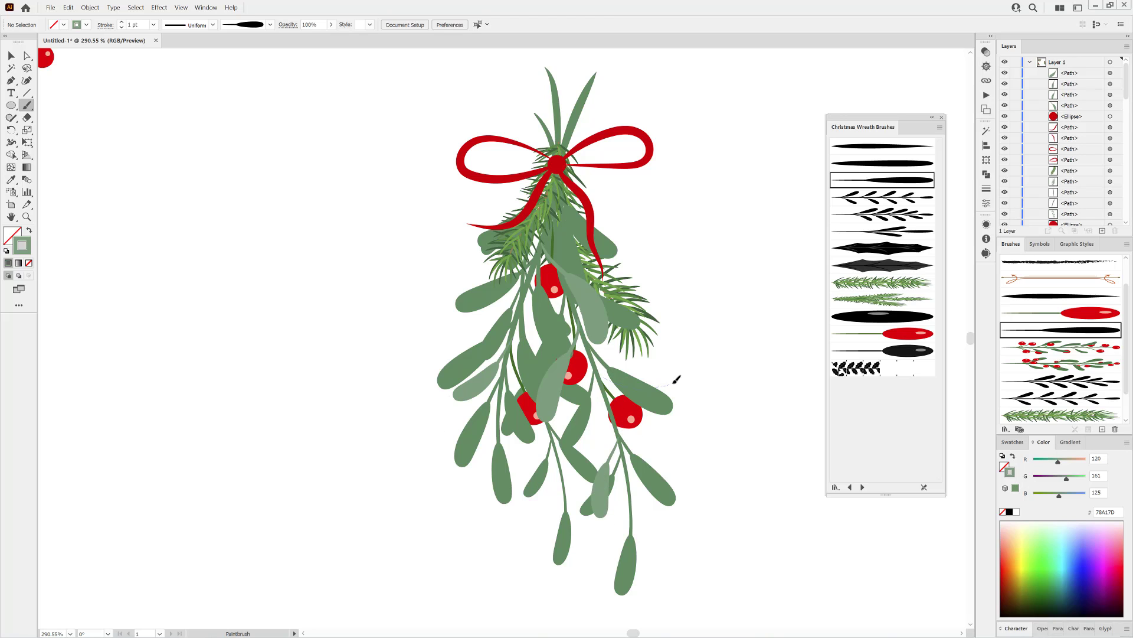
{"action": "left_click_drag", "start_coordinate": [676, 381], "coordinate": [677, 380]}
- Paint a leaf behind the bouquet's left side in Draw Behind mode and set its colour to dark green 2C5E45
{"action": "left_click_drag", "start_coordinate": [1066, 481], "coordinate": [1055, 480]}
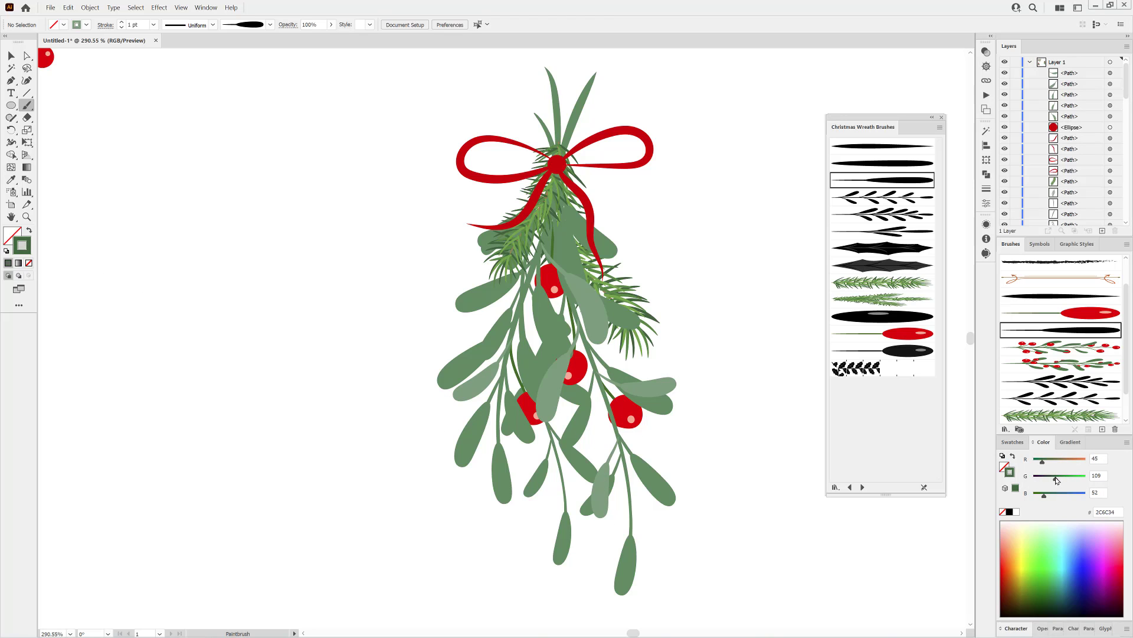
{"action": "left_click", "coordinate": [19, 275]}
{"action": "left_click_drag", "start_coordinate": [490, 311], "coordinate": [471, 364]}
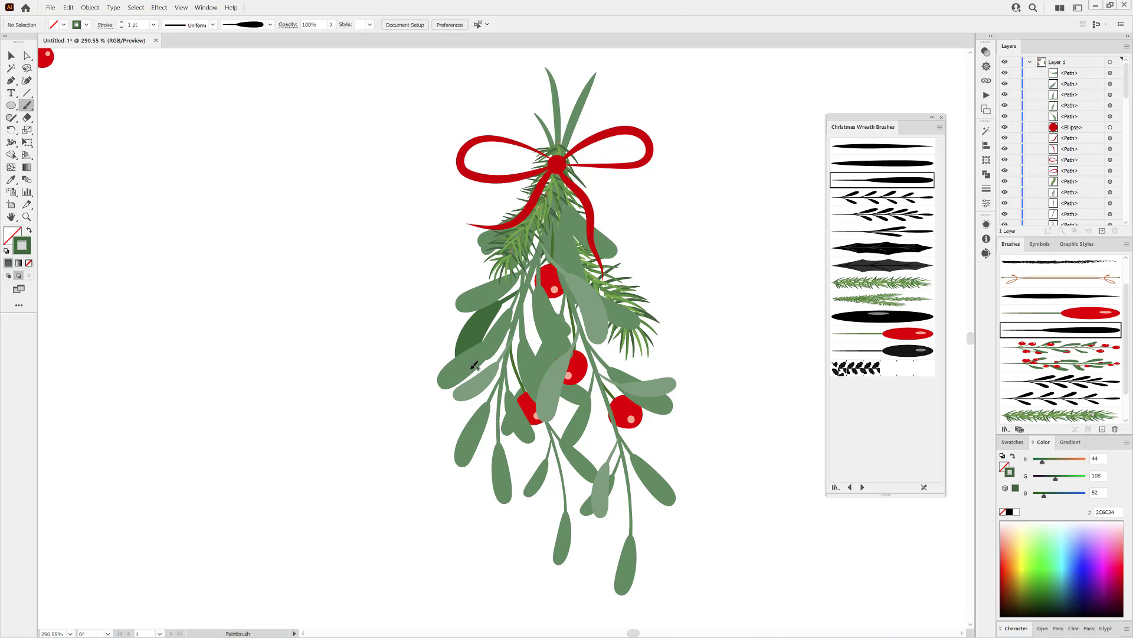
{"action": "left_click_drag", "start_coordinate": [1055, 481], "coordinate": [1053, 478]}
{"action": "left_click_drag", "start_coordinate": [1045, 495], "coordinate": [1050, 497]}
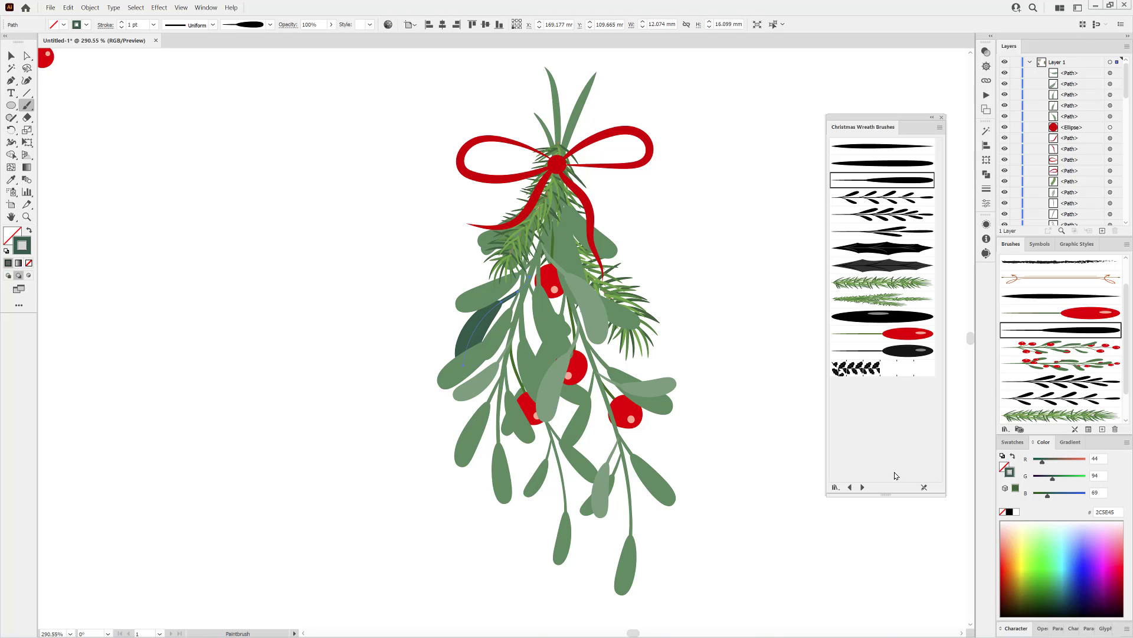
{"action": "key", "text": "ctrl+shift+a"}
- Paint a dark leaf behind the bouquet's lower right stems, replacing the misplaced attempt, and set its stroke to 0.8 pt
{"action": "left_click_drag", "start_coordinate": [609, 423], "coordinate": [587, 472]}
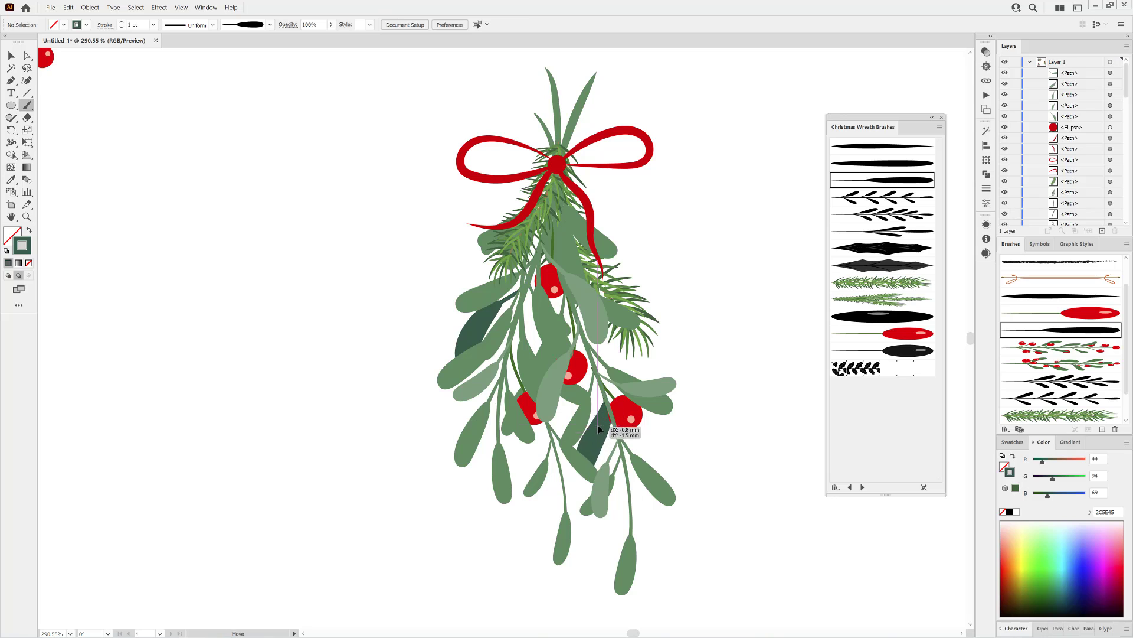
{"action": "left_click_drag", "start_coordinate": [597, 424], "coordinate": [594, 466]}
{"action": "key", "text": "Delete"}
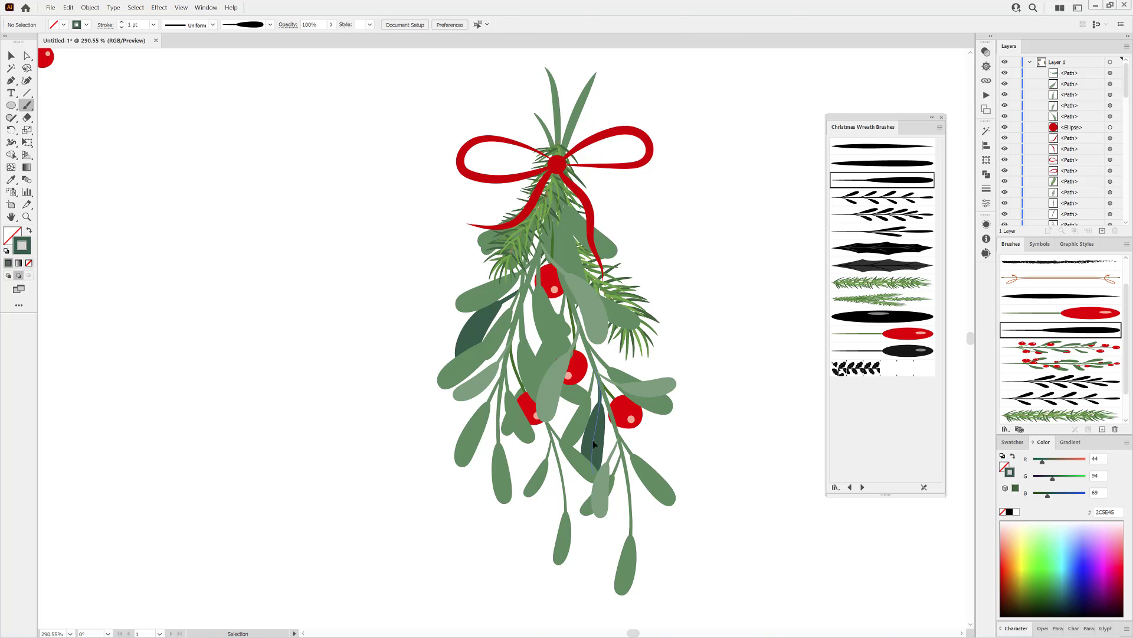
{"action": "left_click", "coordinate": [593, 442], "text": "ctrl"}
{"action": "left_click", "coordinate": [122, 27]}
{"action": "left_click", "coordinate": [122, 28]}
{"action": "key", "text": "ctrl+shift+a"}
- Paint more dark green leaves at 0.8 pt behind the bouquet, filling gaps near the ribbon, middle stems and lower tips
{"action": "left_click_drag", "start_coordinate": [518, 353], "coordinate": [509, 373]}
{"action": "left_click_drag", "start_coordinate": [616, 233], "coordinate": [615, 234]}
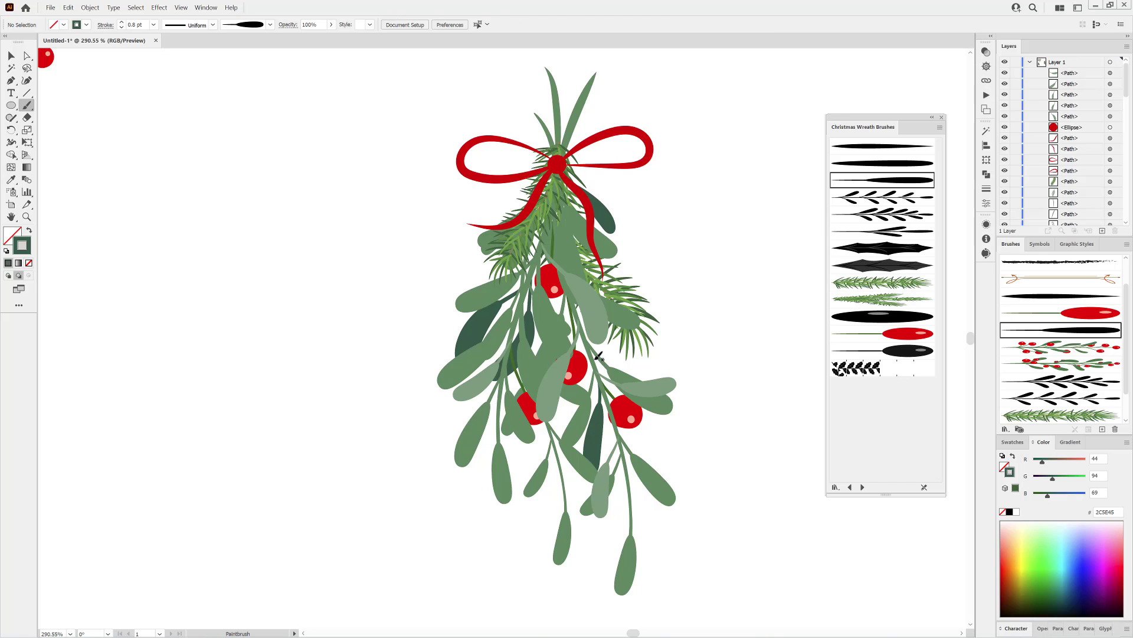
{"action": "left_click_drag", "start_coordinate": [555, 455], "coordinate": [541, 515]}
{"action": "mouse_move", "coordinate": [513, 435]}
{"action": "left_mouse_down"}
{"action": "mouse_move", "coordinate": [527, 466]}
{"action": "mouse_move", "coordinate": [581, 490]}
{"action": "left_mouse_up"}
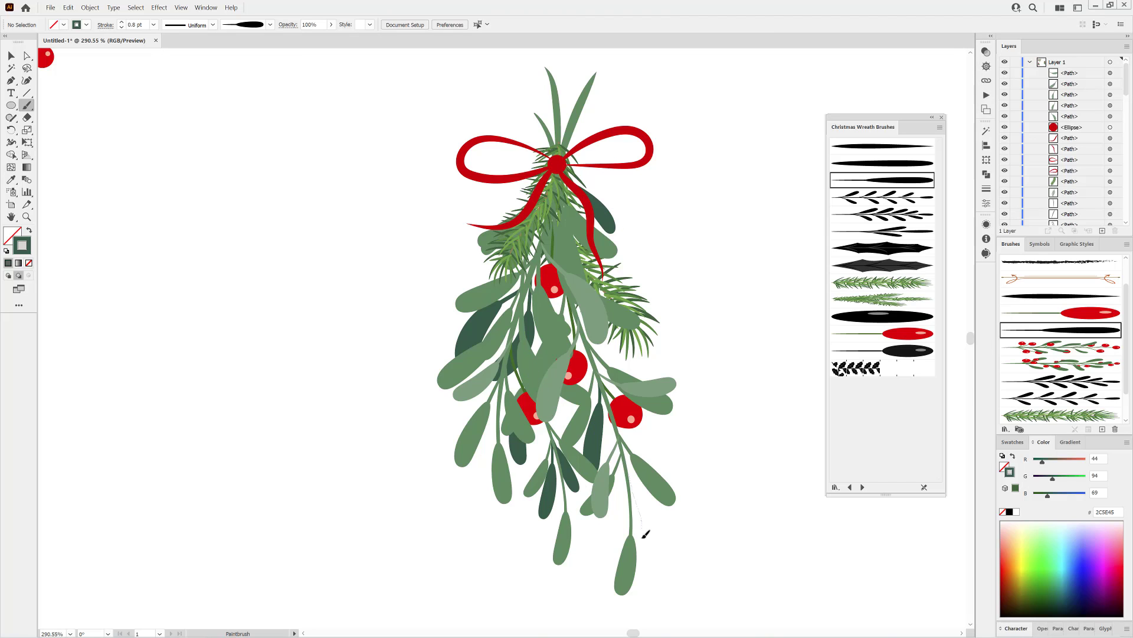
{"action": "left_click_drag", "start_coordinate": [645, 533], "coordinate": [646, 535]}
{"action": "left_click_drag", "start_coordinate": [654, 428], "coordinate": [691, 455]}
- Select the whole second bouquet, rotate it slightly and move it beside the first bouquet
{"action": "scroll", "coordinate": [709, 466], "scroll_direction": "down", "scroll_amount": 3}
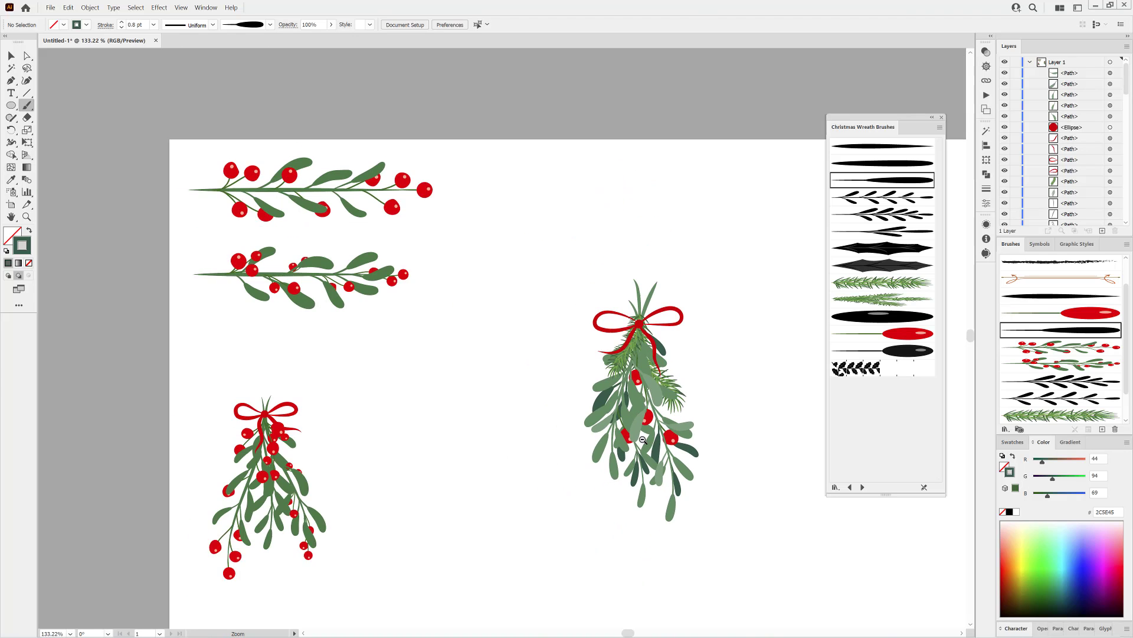
{"action": "key", "text": "v"}
{"action": "left_click_drag", "start_coordinate": [530, 242], "coordinate": [751, 590]}
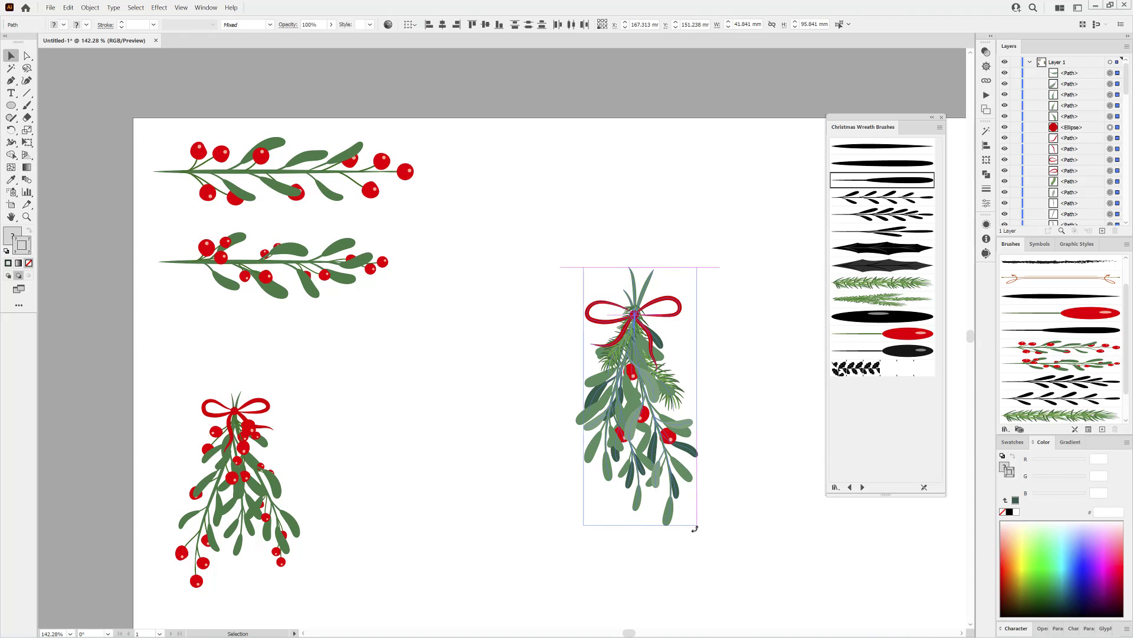
{"action": "left_click_drag", "start_coordinate": [697, 530], "coordinate": [688, 532]}
{"action": "left_click_drag", "start_coordinate": [656, 401], "coordinate": [426, 472]}
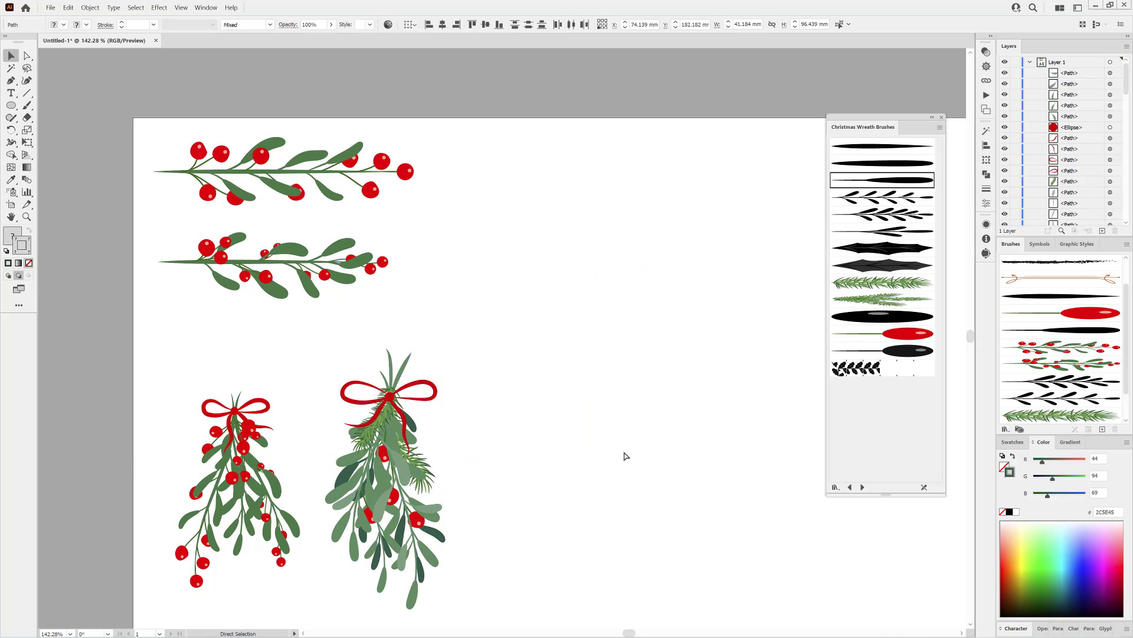
{"action": "left_click", "coordinate": [625, 455]}
- Add a new layer above the existing artwork and lock Layer 1
{"action": "key", "text": "ctrl+0"}
{"action": "key", "text": "l"}
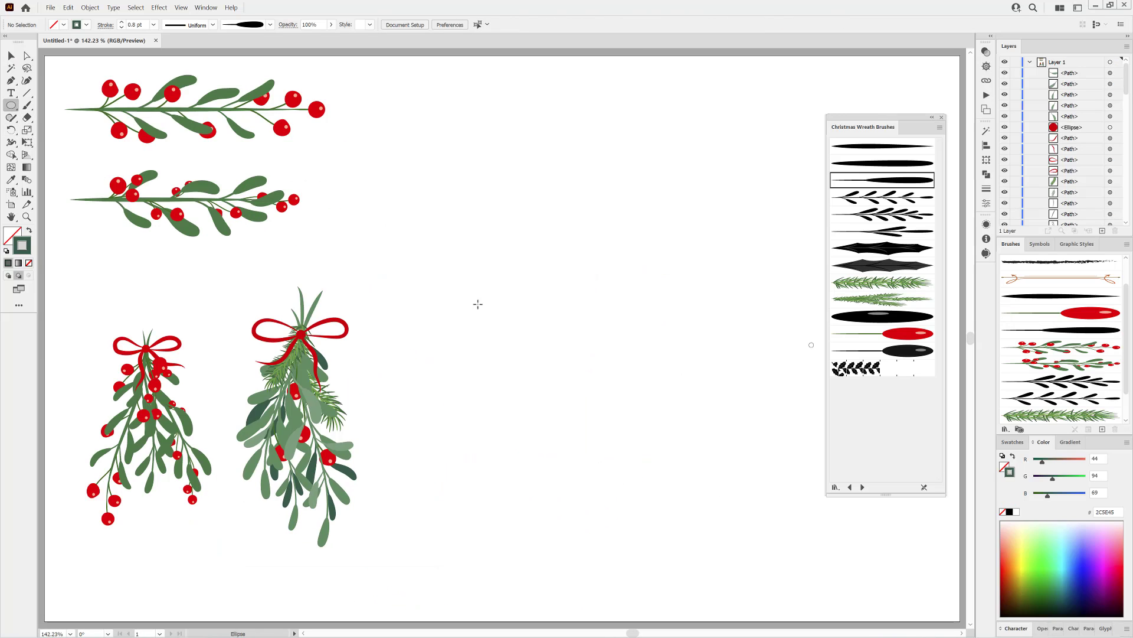
{"action": "left_click", "coordinate": [1030, 62]}
{"action": "left_click", "coordinate": [1103, 231]}
{"action": "left_click_drag", "start_coordinate": [1078, 64], "coordinate": [1022, 87]}
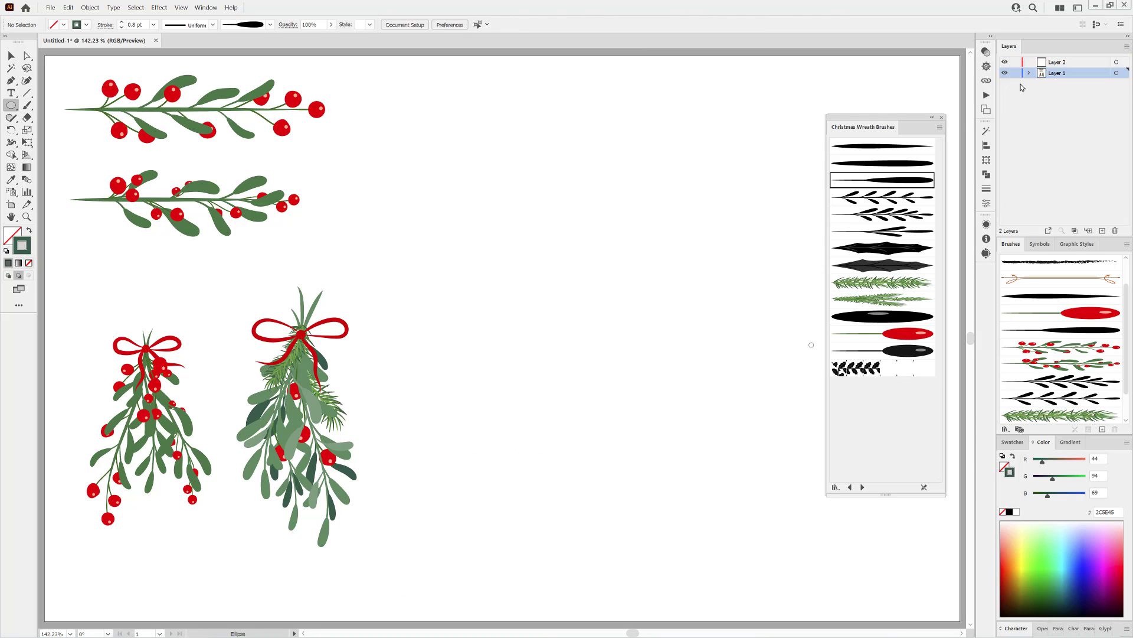
- Draw a large unfilled guide circle on Layer 2 in the empty area beside the bouquets and lock it
{"action": "left_click", "coordinate": [1056, 62]}
{"action": "left_click_drag", "start_coordinate": [499, 299], "coordinate": [718, 463]}
{"action": "left_click", "coordinate": [1029, 62]}
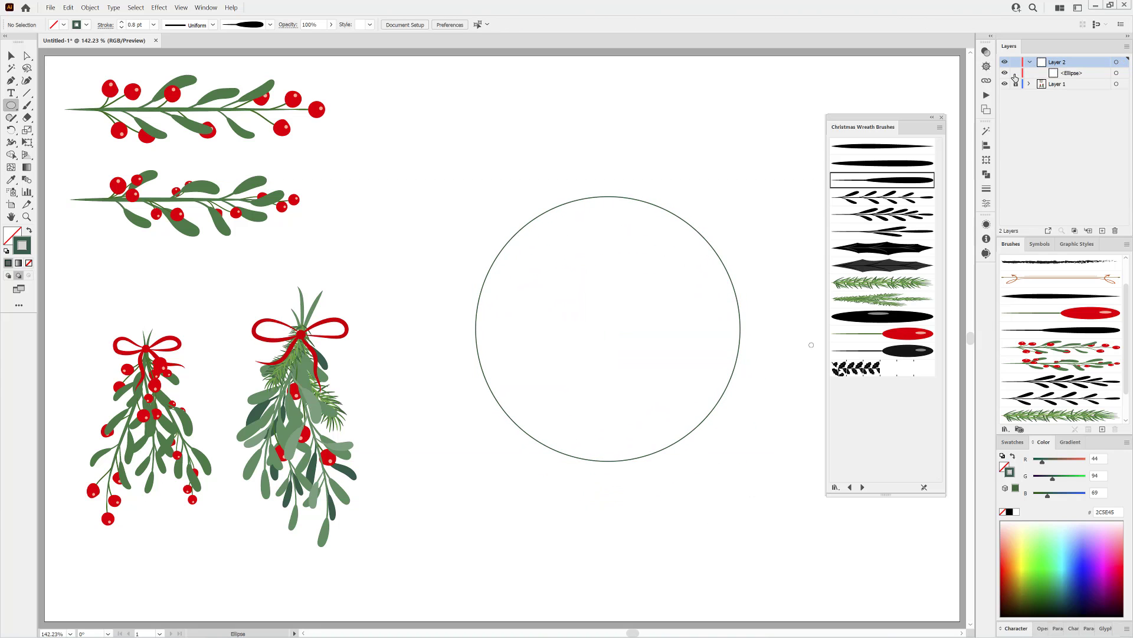
- Paint five berry-and-leaf sprays around the circle at 1 pt, using both custom berry brushes
{"action": "left_click", "coordinate": [27, 105]}
{"action": "left_click", "coordinate": [1040, 348]}
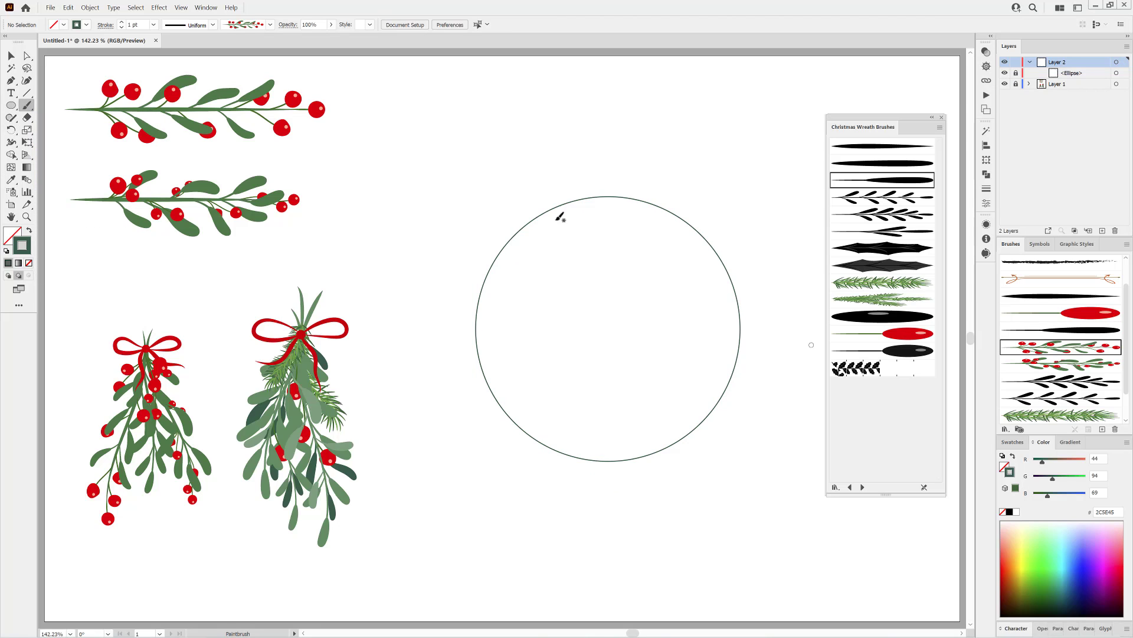
{"action": "left_click_drag", "start_coordinate": [680, 217], "coordinate": [687, 226]}
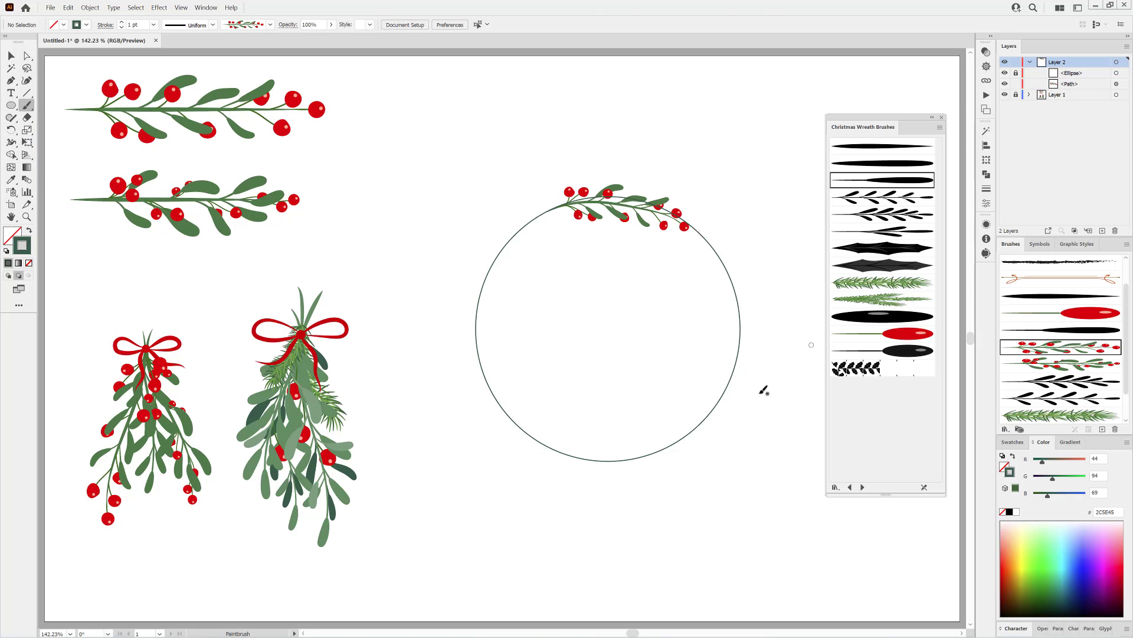
{"action": "left_click", "coordinate": [1086, 364]}
{"action": "left_click_drag", "start_coordinate": [740, 336], "coordinate": [736, 370]}
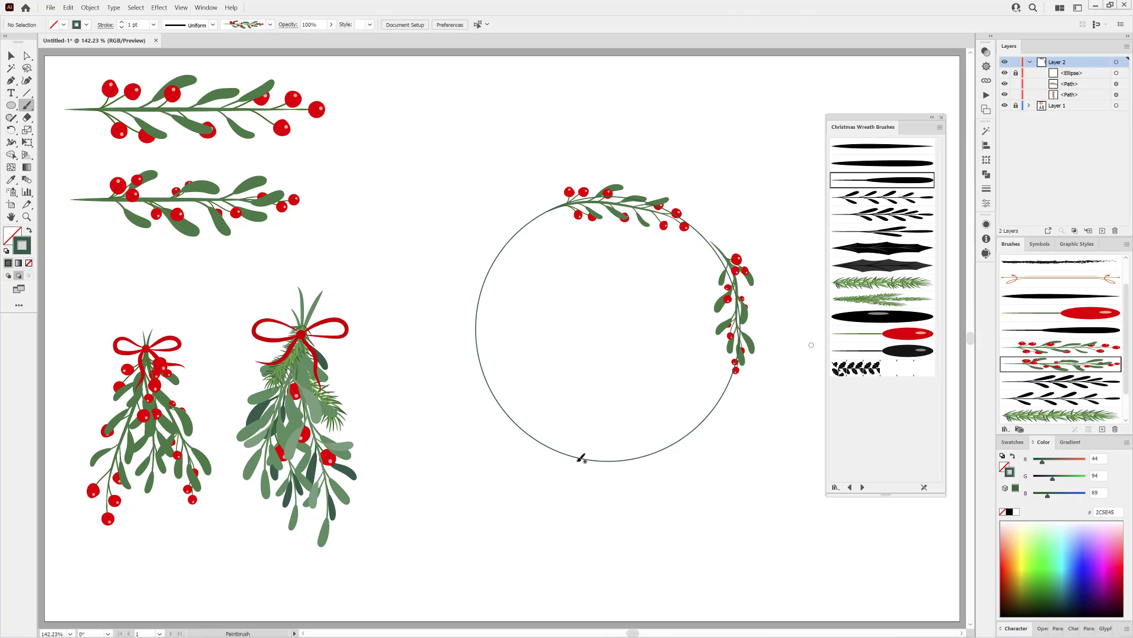
{"action": "left_click_drag", "start_coordinate": [520, 425], "coordinate": [483, 371]}
{"action": "left_click", "coordinate": [1025, 349]}
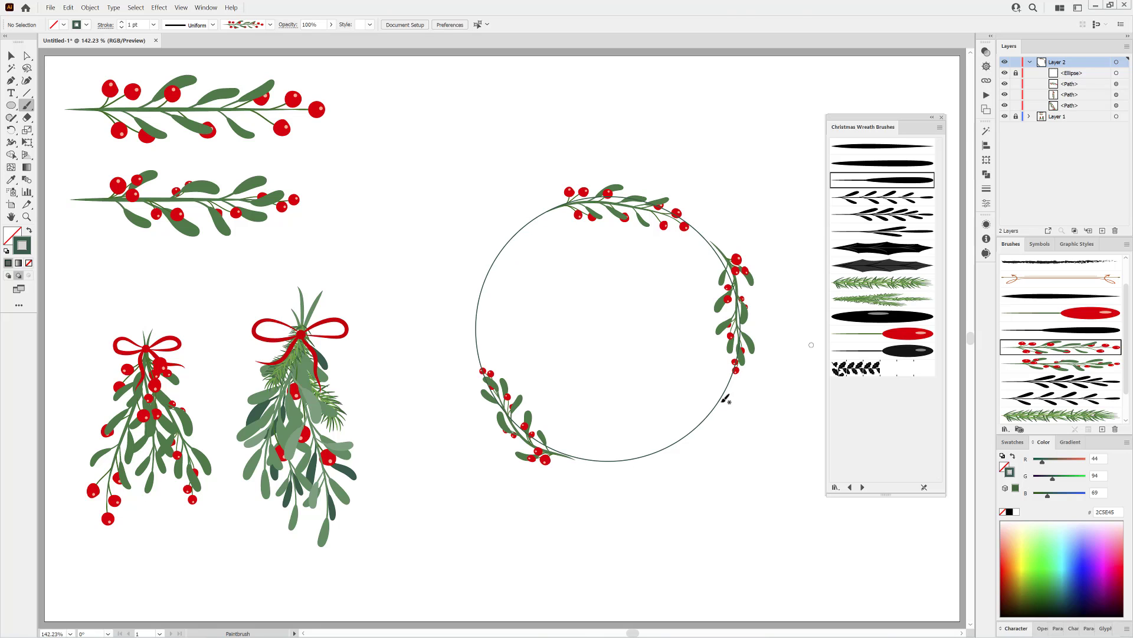
{"action": "left_click_drag", "start_coordinate": [606, 460], "coordinate": [599, 462]}
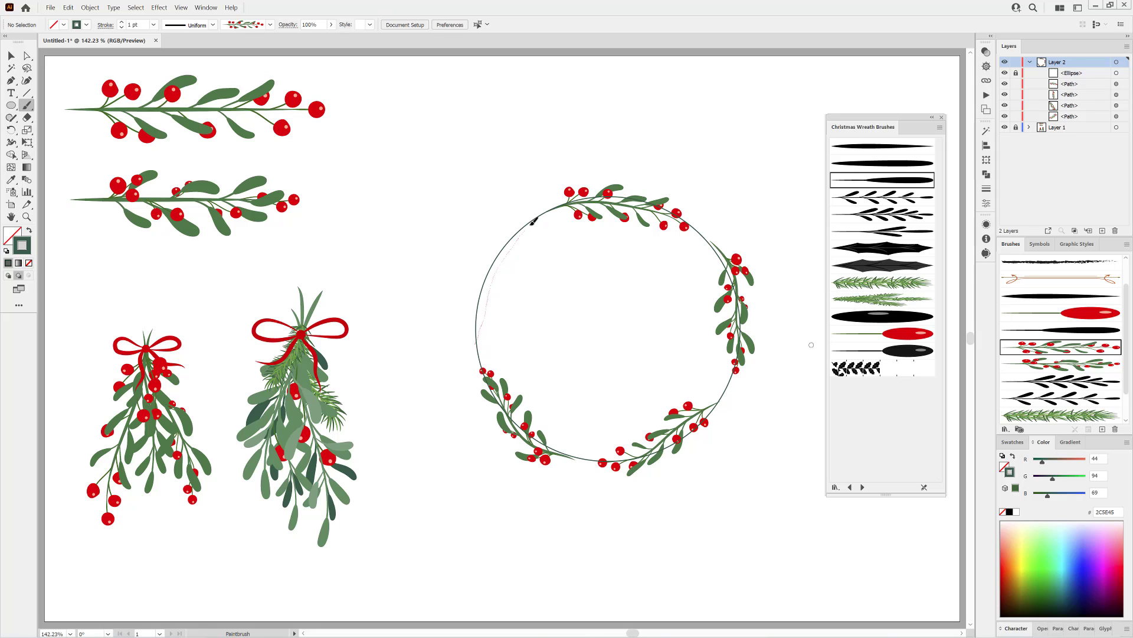
{"action": "left_click_drag", "start_coordinate": [533, 221], "coordinate": [532, 218]}
- Delete the berry spray at the circle's lower right and repaint it along the curve
{"action": "left_click_drag", "start_coordinate": [676, 457], "coordinate": [681, 460]}
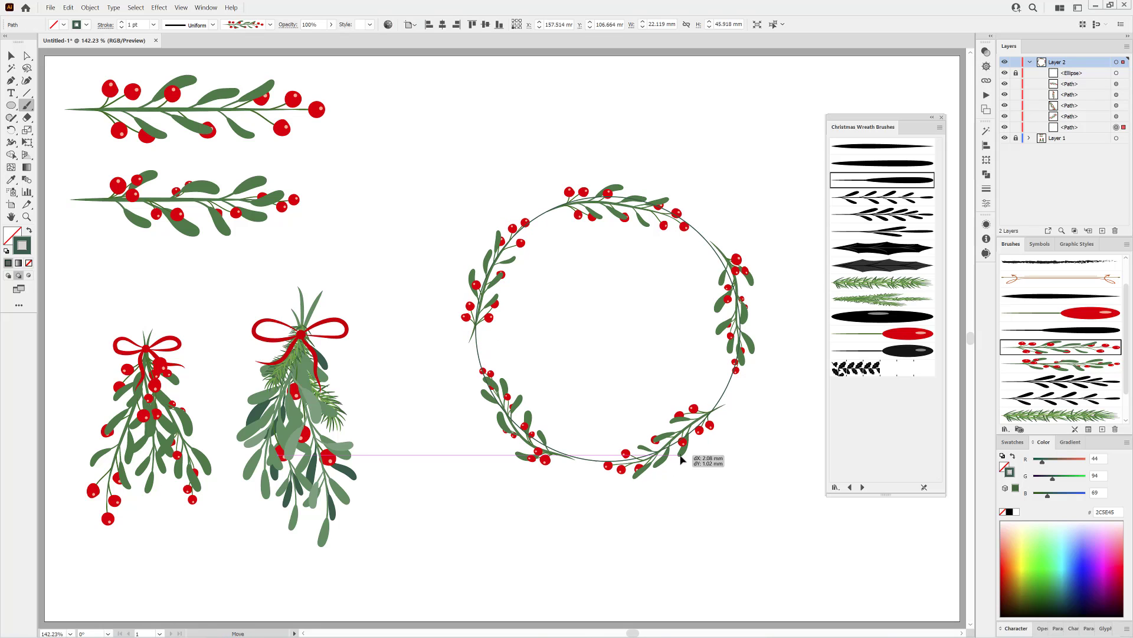
{"action": "key", "text": "Delete"}
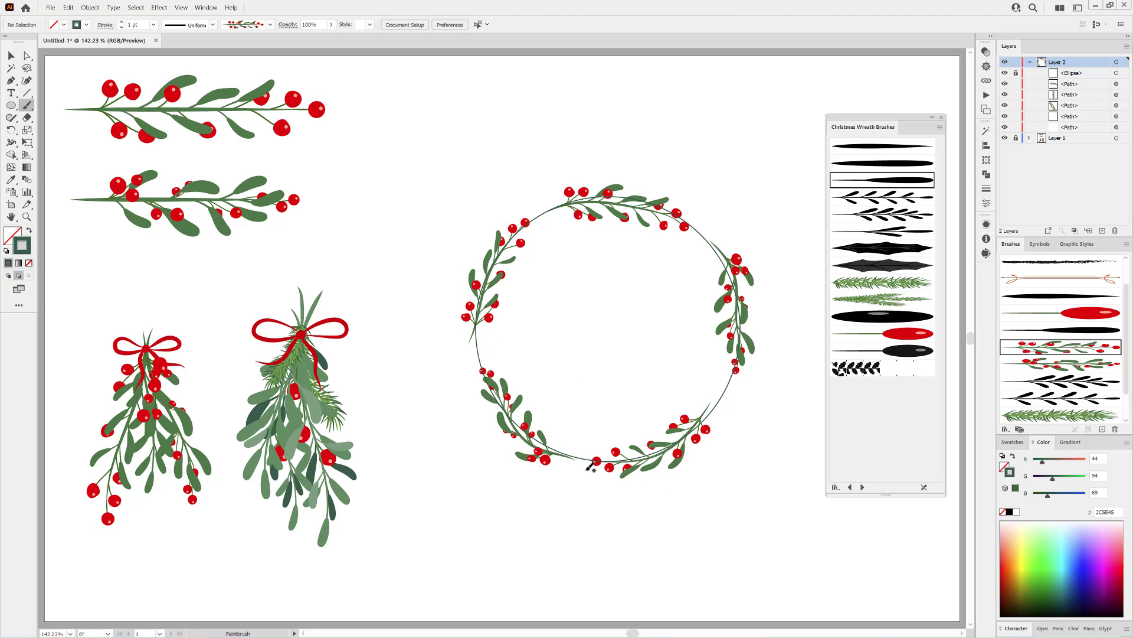
{"action": "mouse_move", "coordinate": [592, 466]}
{"action": "left_mouse_down"}
{"action": "mouse_move", "coordinate": [697, 431]}
{"action": "mouse_move", "coordinate": [718, 403]}
{"action": "left_mouse_up"}
{"action": "left_click", "coordinate": [570, 547], "text": "ctrl"}
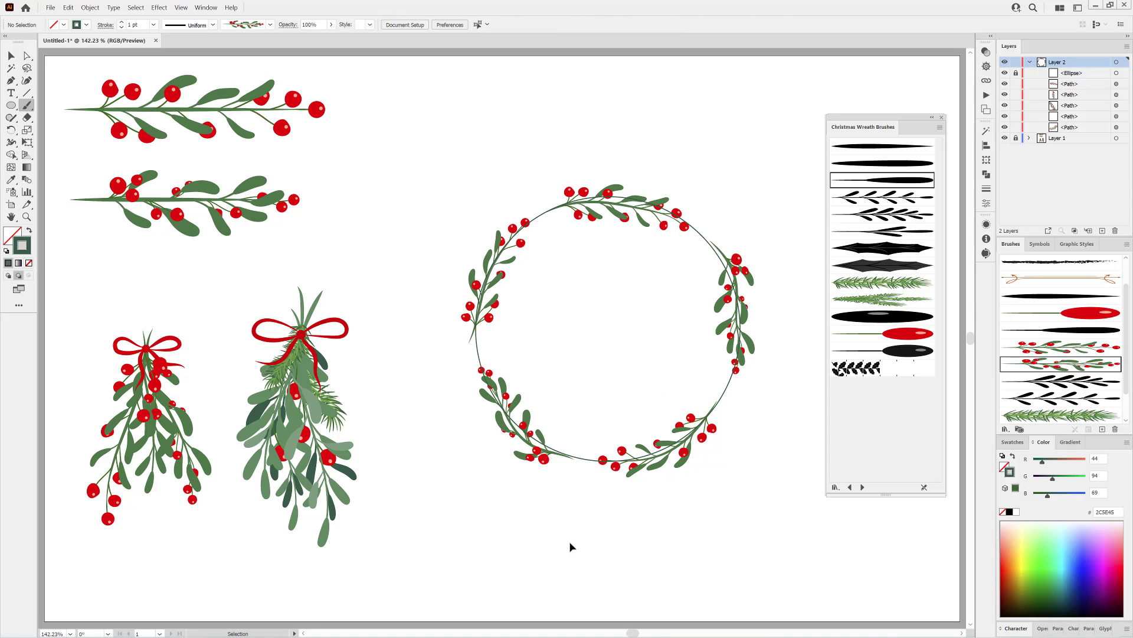
- Paint five pine branches behind the berry sprays at the circle's top, right, lower right, bottom and left with the first pine brush
{"action": "left_click", "coordinate": [1005, 417]}
{"action": "left_click_drag", "start_coordinate": [637, 209], "coordinate": [643, 208]}
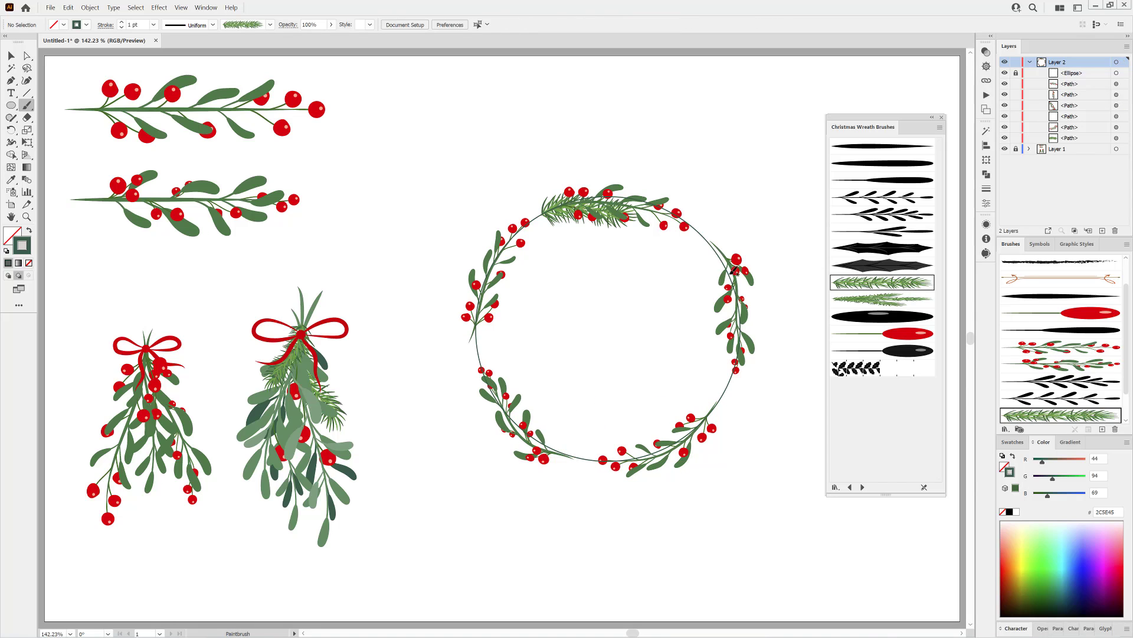
{"action": "left_click_drag", "start_coordinate": [713, 246], "coordinate": [732, 342]}
{"action": "left_click_drag", "start_coordinate": [734, 380], "coordinate": [691, 431]}
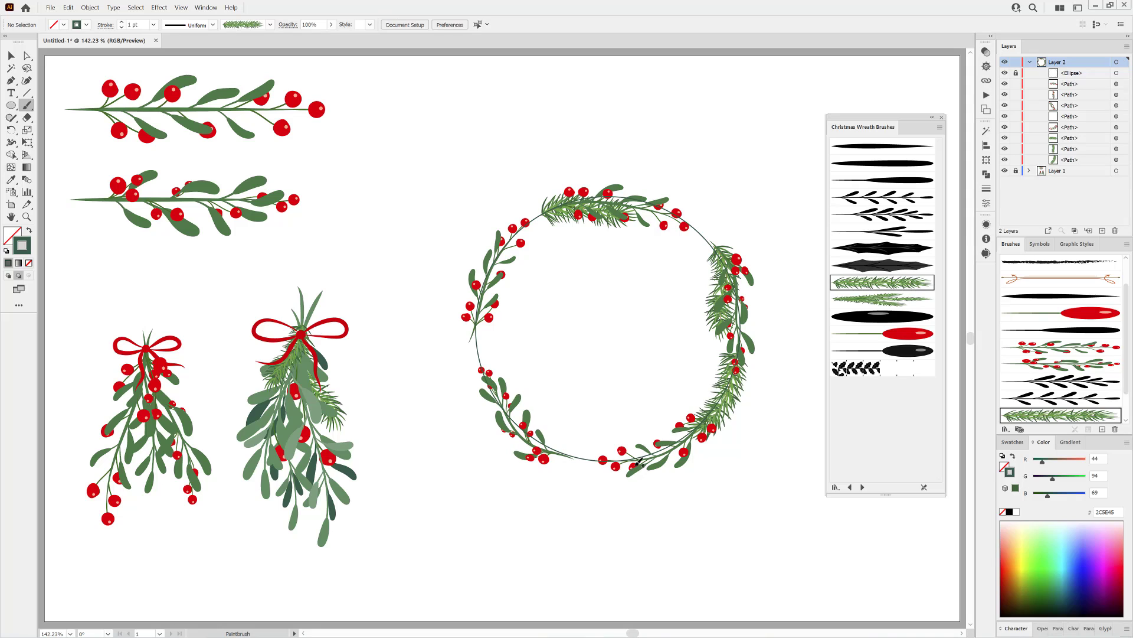
{"action": "left_click_drag", "start_coordinate": [592, 459], "coordinate": [531, 450]}
{"action": "left_click_drag", "start_coordinate": [490, 294], "coordinate": [491, 289]}
- Paint two more pine branches, one curving inward at the wreath's upper left and one splaying outward at its lower right
{"action": "mouse_move", "coordinate": [492, 270]}
{"action": "left_mouse_down"}
{"action": "mouse_move", "coordinate": [493, 259]}
{"action": "mouse_move", "coordinate": [633, 209]}
{"action": "left_mouse_up"}
{"action": "key", "text": "ctrl+z"}
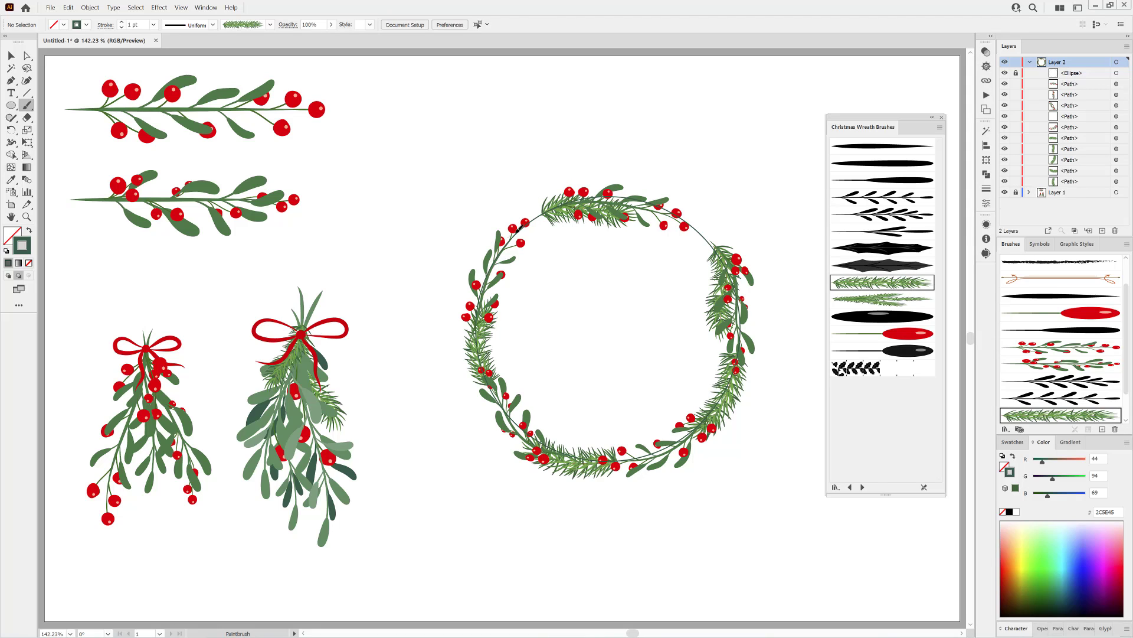
{"action": "mouse_move", "coordinate": [518, 229]}
{"action": "left_mouse_down"}
{"action": "mouse_move", "coordinate": [585, 213]}
{"action": "mouse_move", "coordinate": [540, 243]}
{"action": "left_mouse_up"}
{"action": "left_click", "coordinate": [663, 328], "text": "ctrl"}
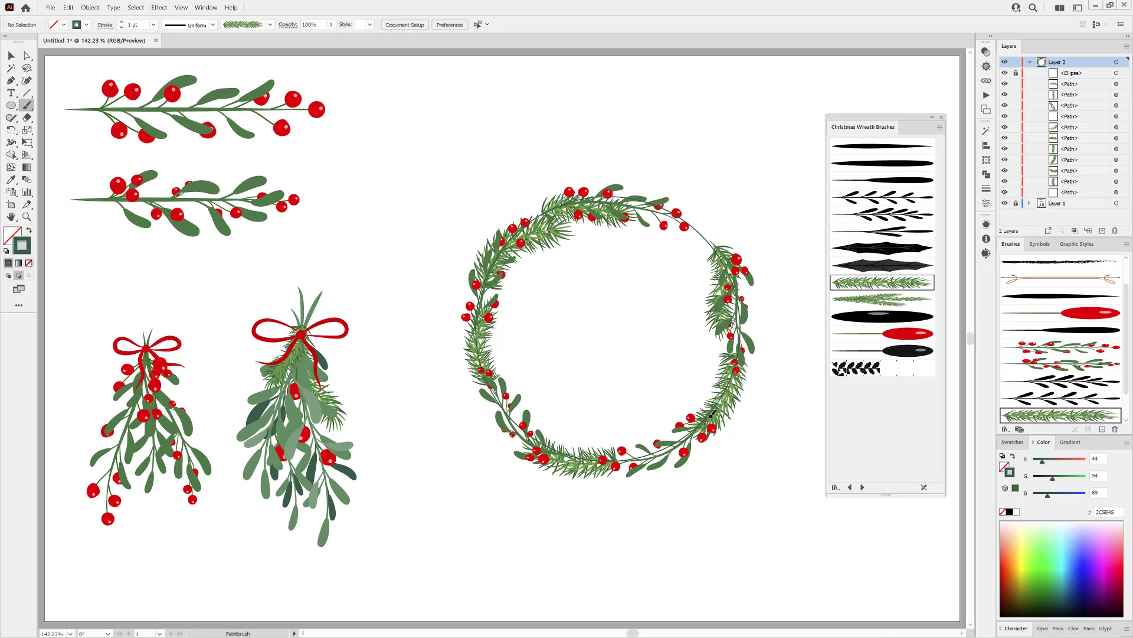
{"action": "mouse_move", "coordinate": [633, 485]}
{"action": "left_mouse_down"}
{"action": "mouse_move", "coordinate": [712, 412]}
{"action": "mouse_move", "coordinate": [670, 471]}
{"action": "left_mouse_up"}
{"action": "key", "text": "ctrl+z"}
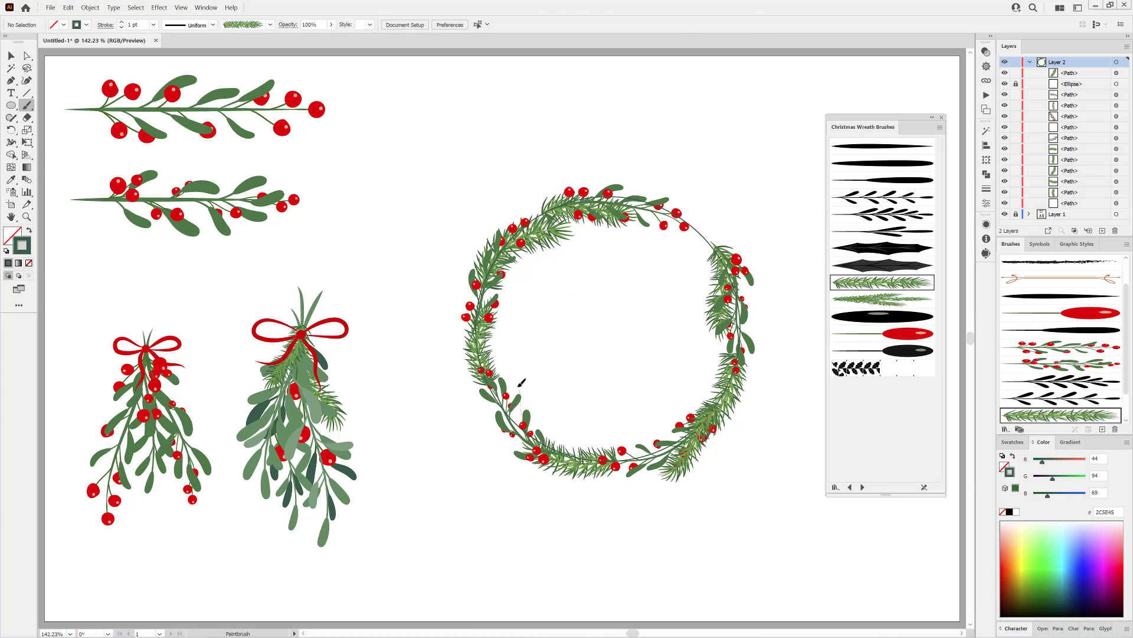
- Paint pine branches along the wreath's lower left, upper left and upper right with the first pine brush
{"action": "left_click_drag", "start_coordinate": [522, 382], "coordinate": [521, 378]}
{"action": "left_click_drag", "start_coordinate": [479, 255], "coordinate": [479, 259]}
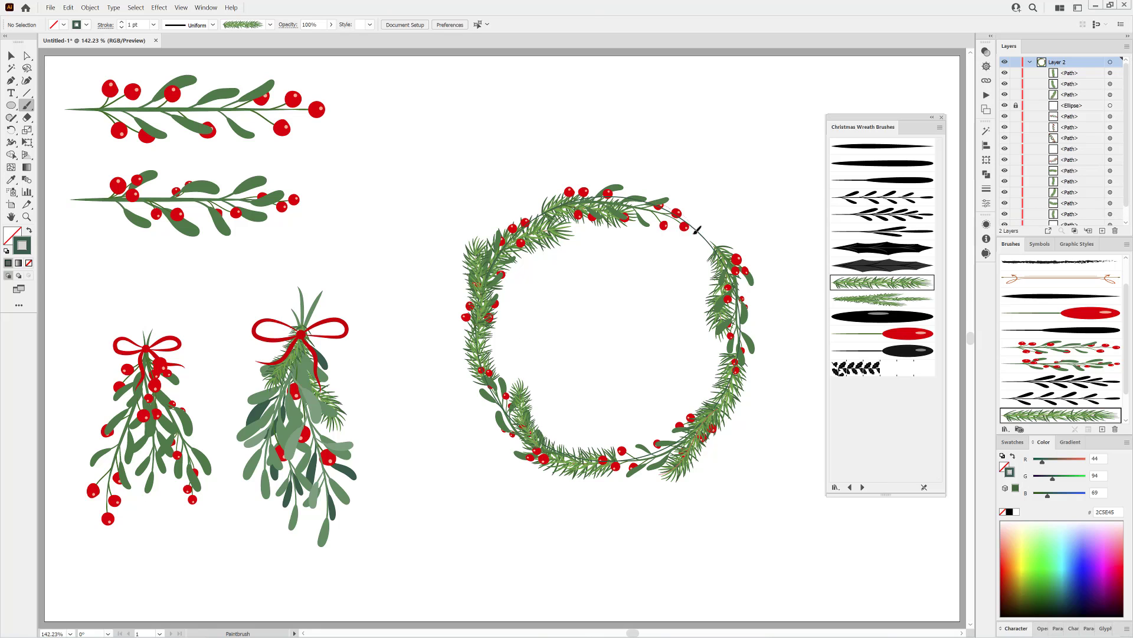
{"action": "left_click_drag", "start_coordinate": [697, 230], "coordinate": [727, 287]}
- Paint fuller pine branches at the wreath's upper left, right, bottom and lower left with the second pine brush
{"action": "left_click", "coordinate": [899, 302]}
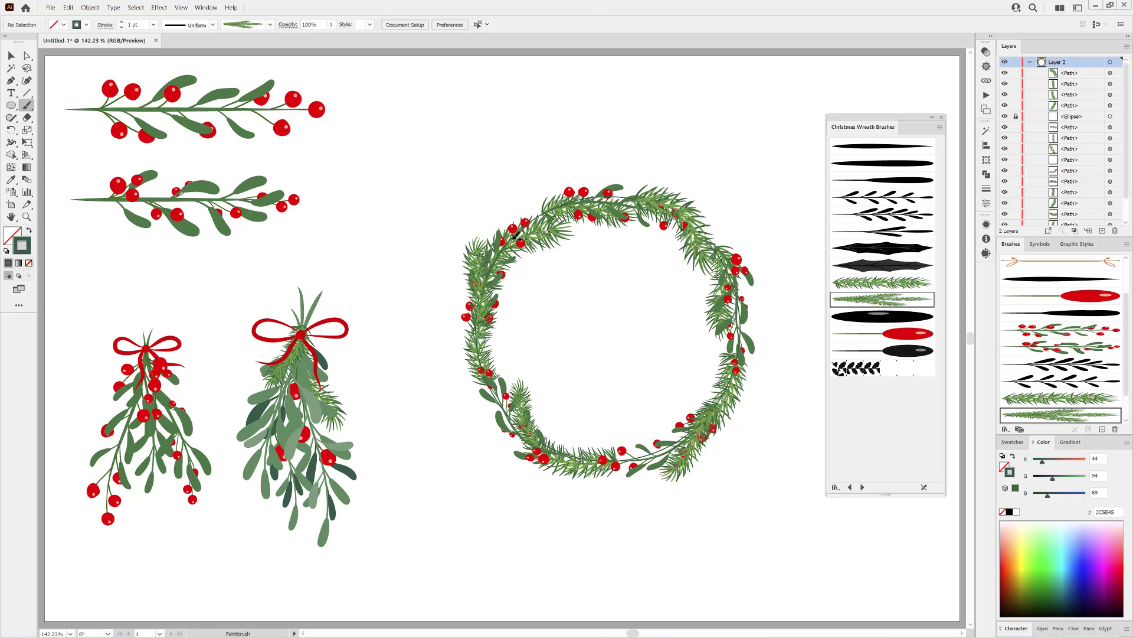
{"action": "mouse_move", "coordinate": [562, 205]}
{"action": "left_mouse_down"}
{"action": "mouse_move", "coordinate": [605, 190]}
{"action": "mouse_move", "coordinate": [566, 218]}
{"action": "left_mouse_up"}
{"action": "left_click_drag", "start_coordinate": [735, 377], "coordinate": [732, 383]}
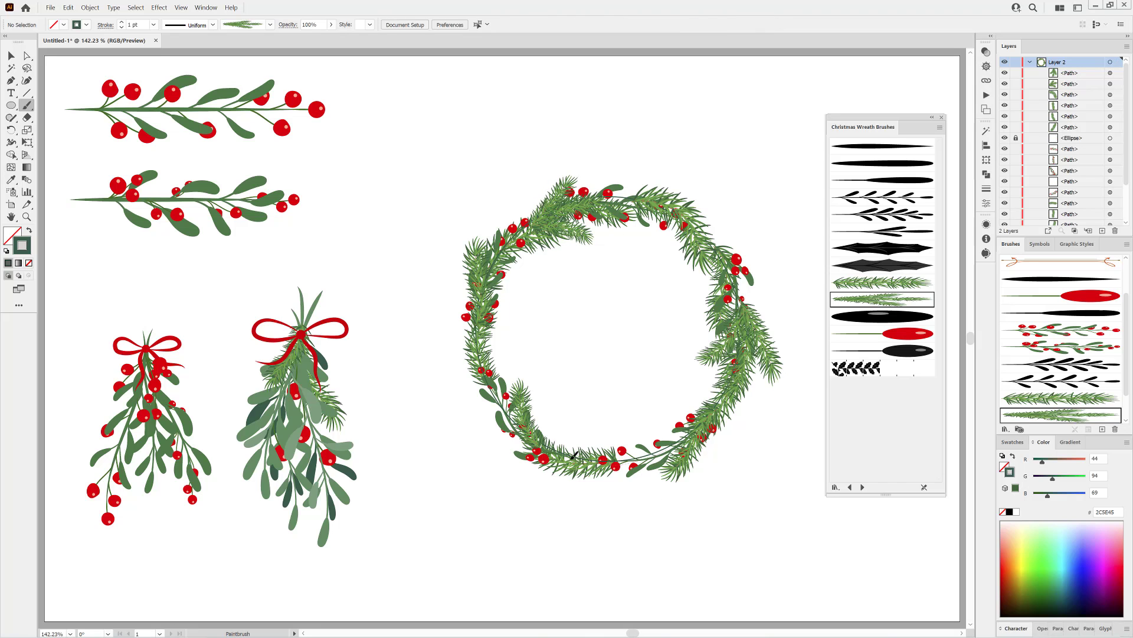
{"action": "left_click_drag", "start_coordinate": [571, 458], "coordinate": [565, 457]}
{"action": "left_click_drag", "start_coordinate": [479, 346], "coordinate": [479, 344]}
- Delete the splayed pine branch at the wreath's bottom and repaint it along the curve
{"action": "left_click_drag", "start_coordinate": [623, 500], "coordinate": [636, 499]}
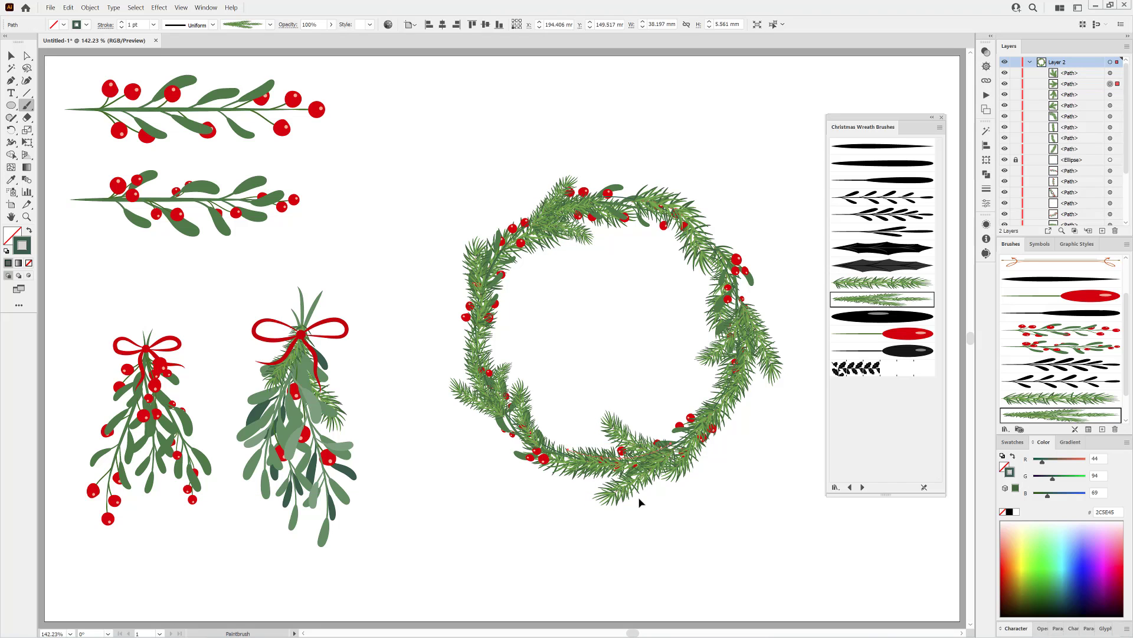
{"action": "key", "text": "Delete"}
{"action": "left_click_drag", "start_coordinate": [673, 459], "coordinate": [587, 464]}
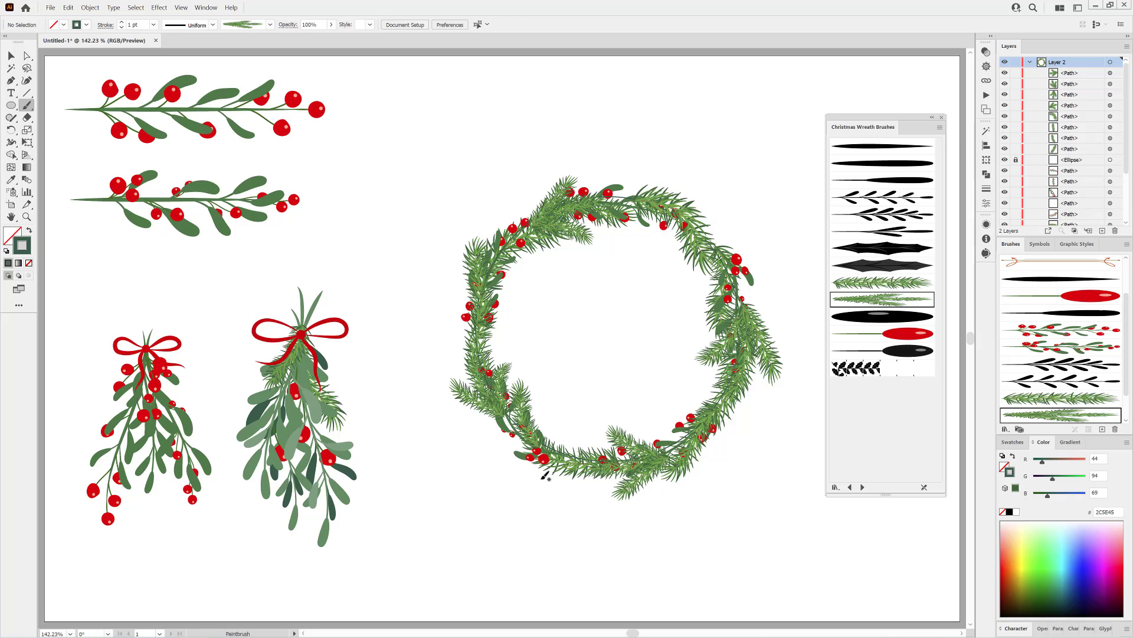
- Paint dark green leafy branches around the wreath with the first leafy branch brush at 1 pt
{"action": "left_click", "coordinate": [882, 198]}
{"action": "left_click_drag", "start_coordinate": [494, 265], "coordinate": [618, 189]}
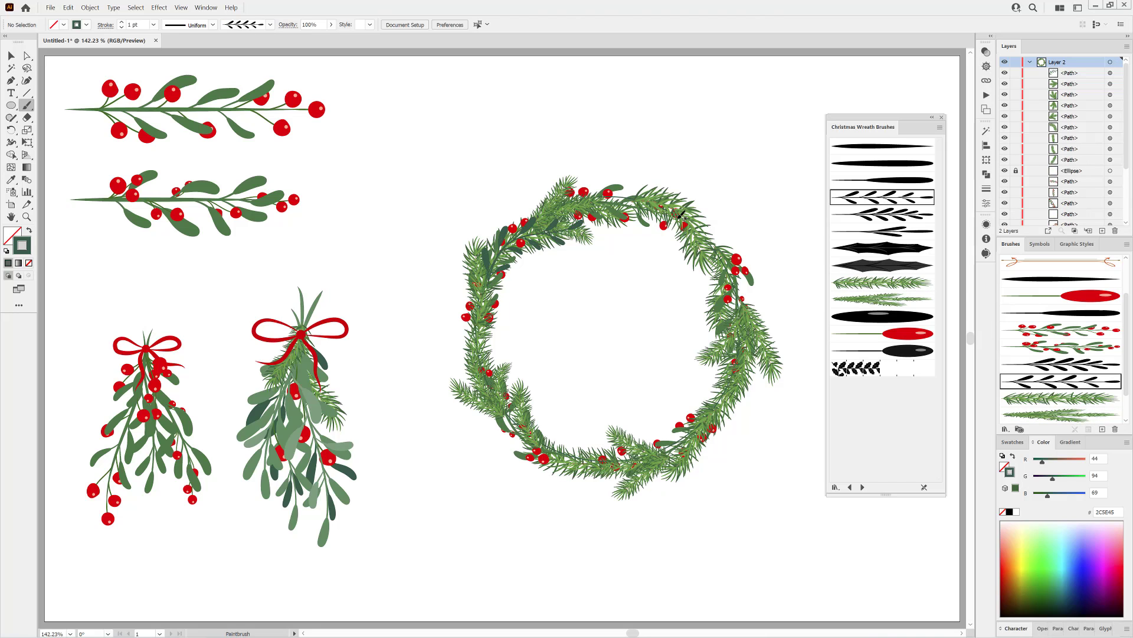
{"action": "mouse_move", "coordinate": [680, 215]}
{"action": "left_mouse_down"}
{"action": "mouse_move", "coordinate": [735, 393]}
{"action": "mouse_move", "coordinate": [678, 463]}
{"action": "mouse_move", "coordinate": [543, 435]}
{"action": "left_mouse_up"}
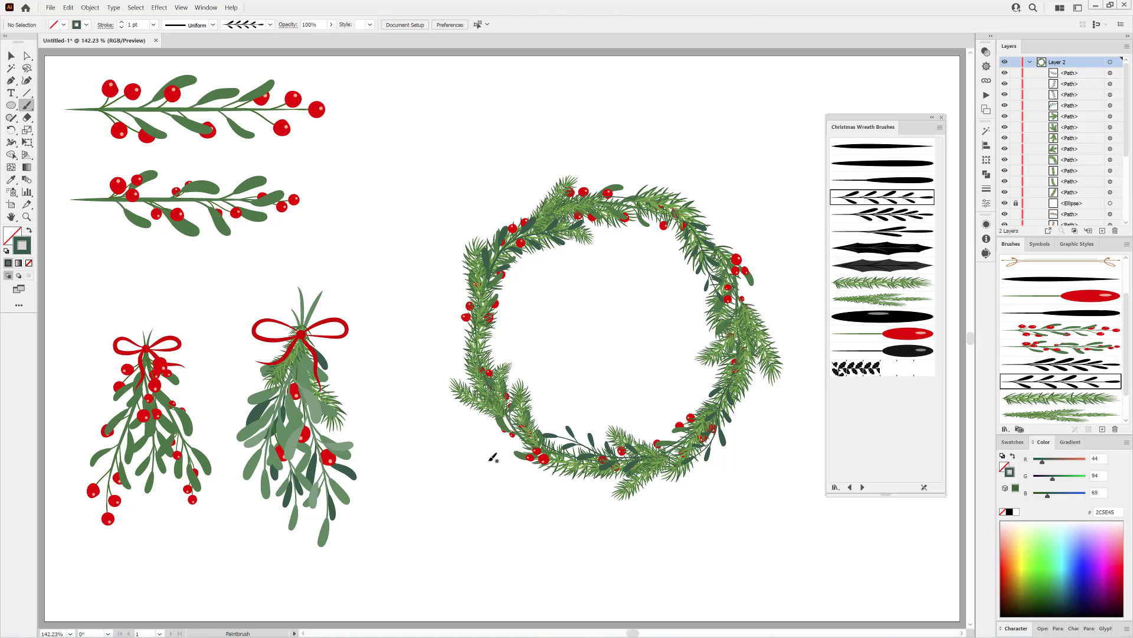
{"action": "left_click_drag", "start_coordinate": [475, 392], "coordinate": [472, 390]}
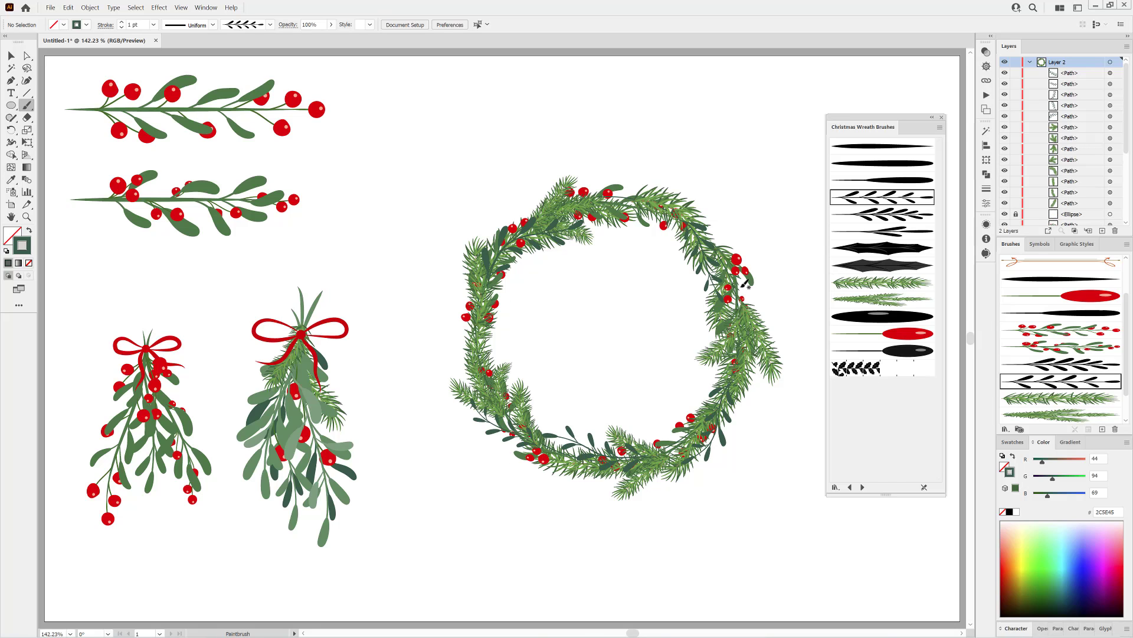
- Paint a single red berry on the wreath's right side and set its stroke to 0.6 pt
{"action": "left_click", "coordinate": [882, 333]}
{"action": "left_click_drag", "start_coordinate": [746, 319], "coordinate": [735, 360]}
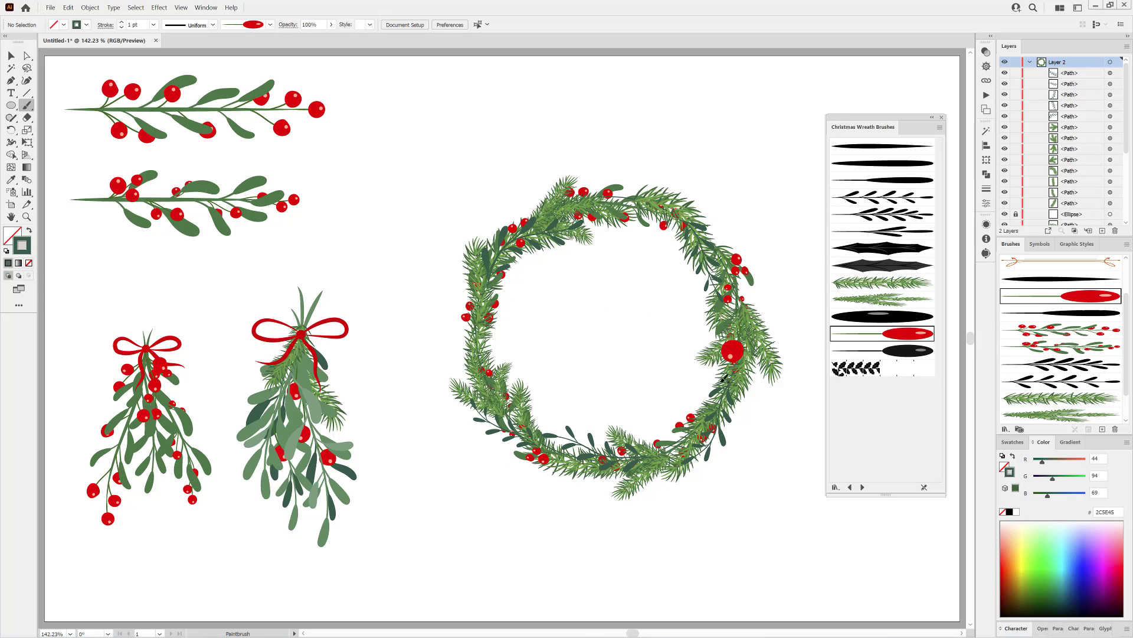
{"action": "left_click", "coordinate": [122, 27]}
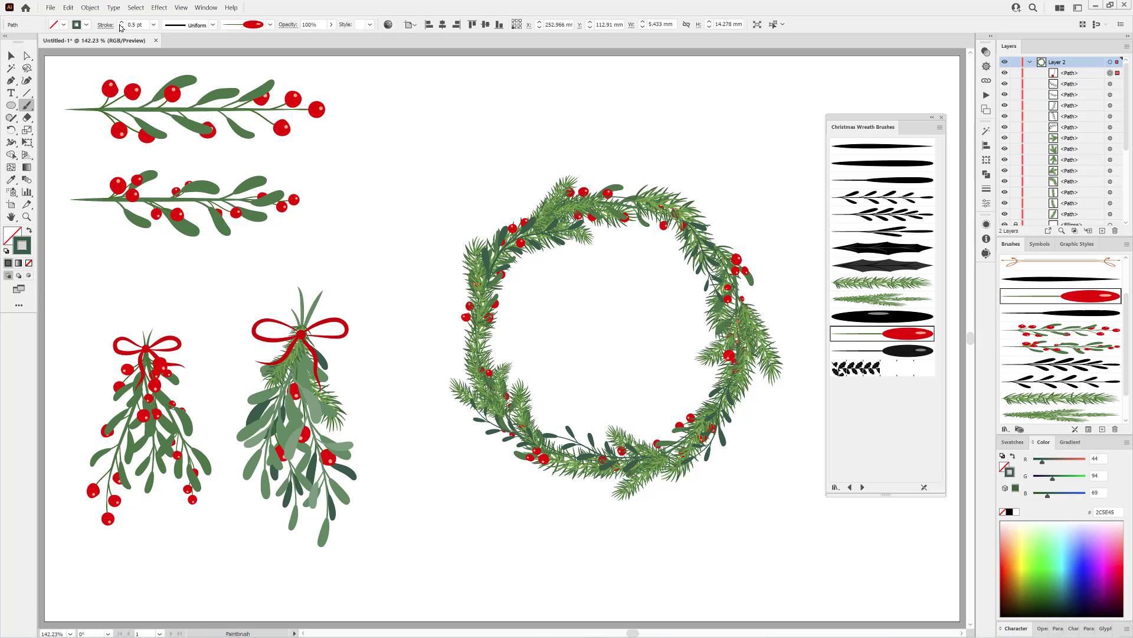
{"action": "left_click", "coordinate": [122, 22]}
{"action": "left_click", "coordinate": [356, 92], "text": "ctrl"}
- Paint more 0.6 pt red berries around the wreath, spreading them along its inner and outer edges
{"action": "left_click_drag", "start_coordinate": [725, 400], "coordinate": [701, 439]}
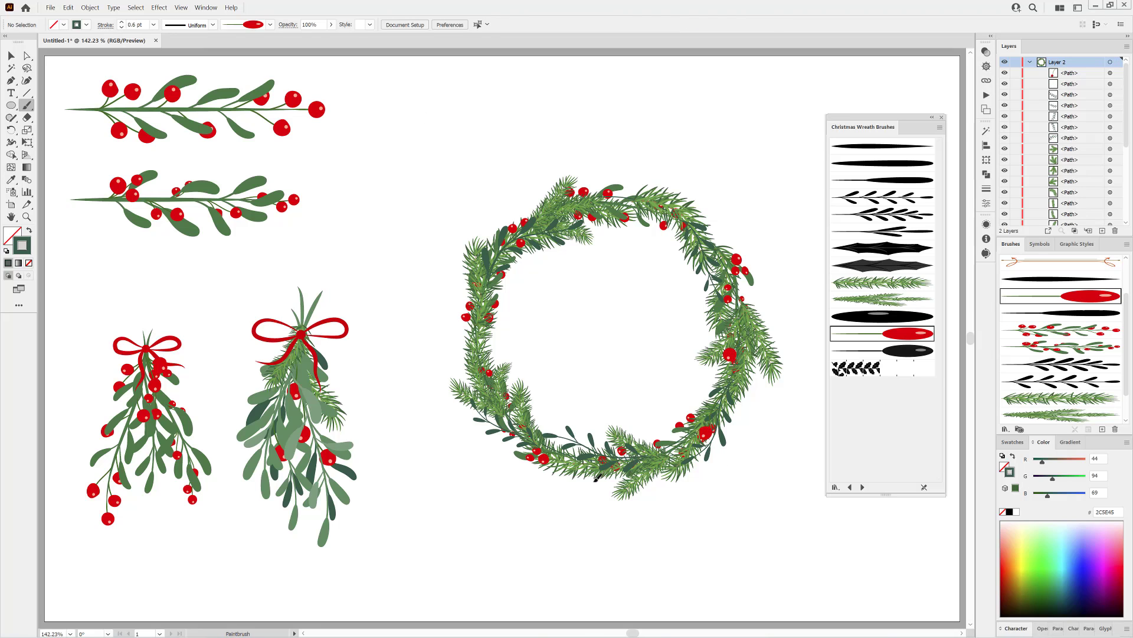
{"action": "left_click_drag", "start_coordinate": [598, 477], "coordinate": [592, 482]}
{"action": "left_click_drag", "start_coordinate": [561, 437], "coordinate": [557, 441]}
{"action": "left_click_drag", "start_coordinate": [494, 332], "coordinate": [458, 336]}
{"action": "left_click_drag", "start_coordinate": [543, 252], "coordinate": [529, 256]}
{"action": "left_click_drag", "start_coordinate": [614, 199], "coordinate": [644, 182]}
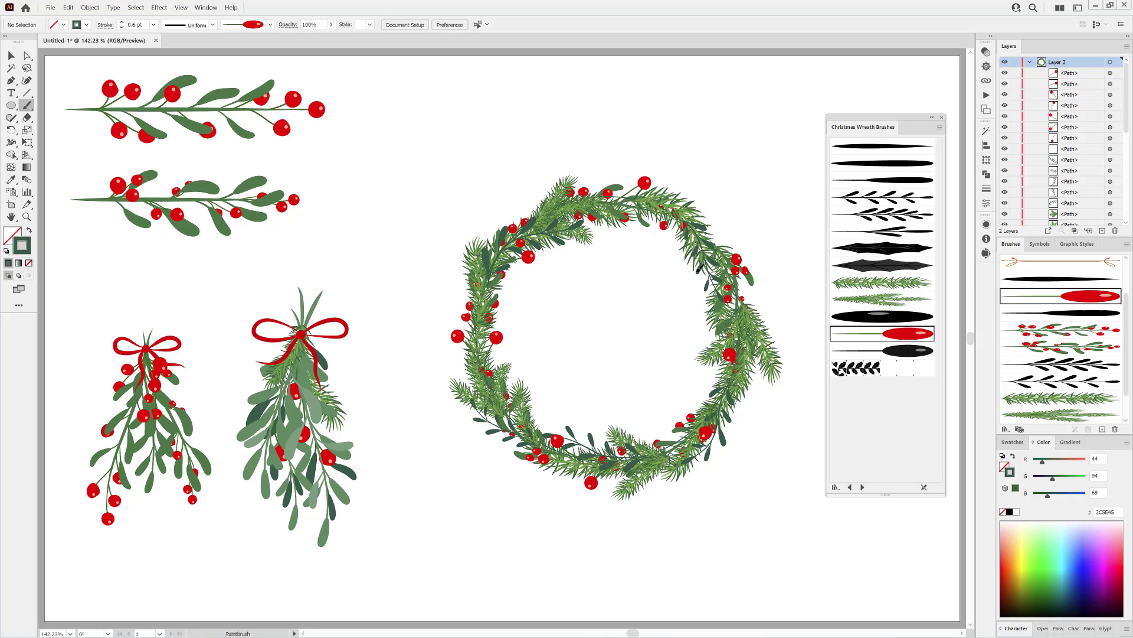
{"action": "left_click_drag", "start_coordinate": [699, 253], "coordinate": [694, 280]}
- Paint a leafy branch at the wreath's upper right with the second leafy branch brush, coloured 527B4F with a 1 pt stroke
{"action": "left_click", "coordinate": [882, 214]}
{"action": "left_click_drag", "start_coordinate": [680, 217], "coordinate": [737, 237]}
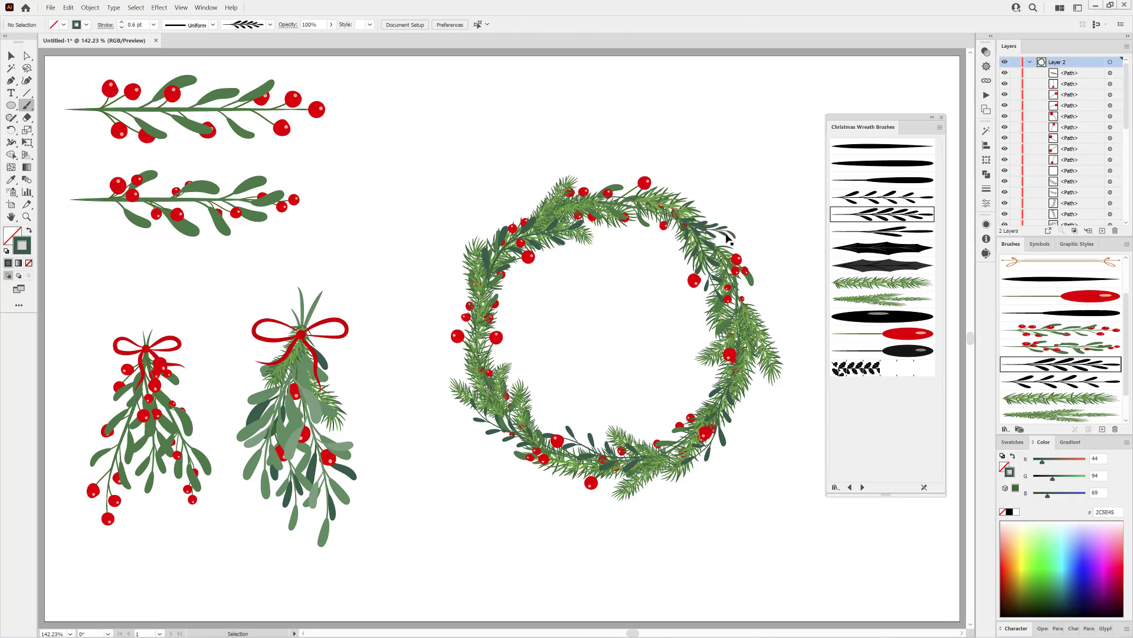
{"action": "left_click_drag", "start_coordinate": [1048, 496], "coordinate": [1055, 496]}
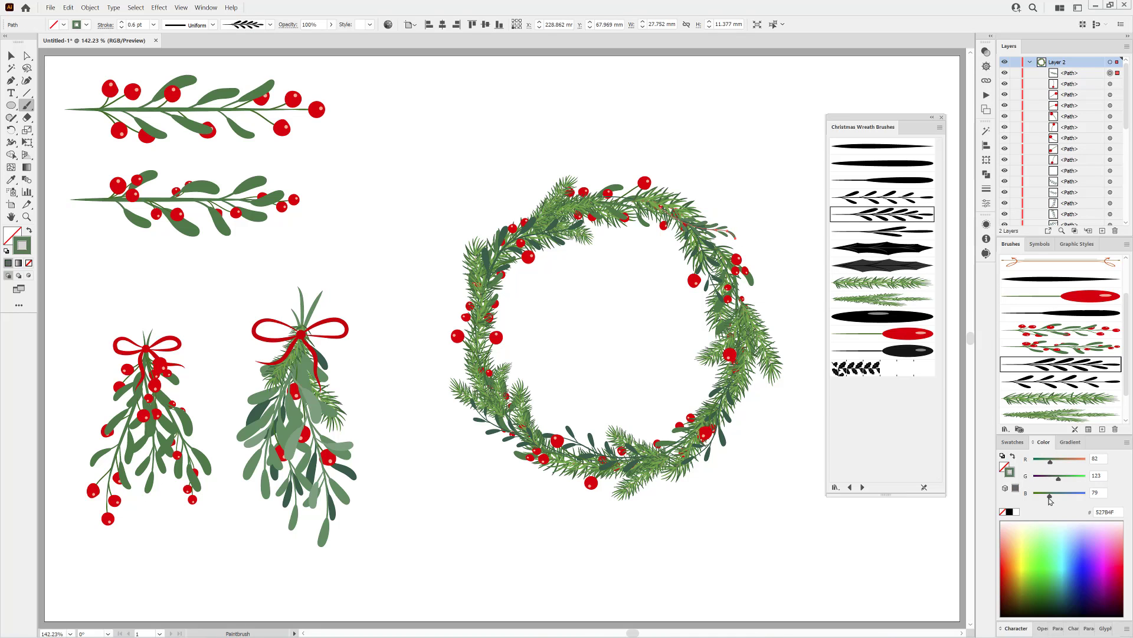
{"action": "left_click", "coordinate": [121, 23]}
{"action": "left_click", "coordinate": [810, 344], "text": "ctrl"}
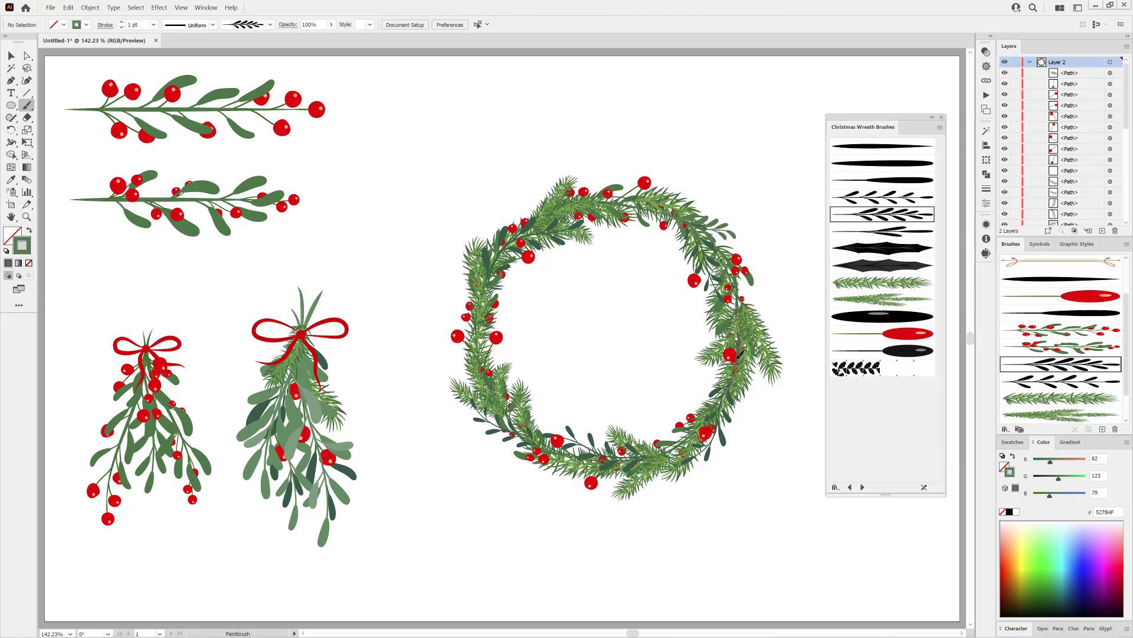
- Paint more mid-green leafy branches at the wreath's right, bottom, left and upper left with the second leafy branch brush
{"action": "left_click_drag", "start_coordinate": [738, 354], "coordinate": [708, 407]}
{"action": "mouse_move", "coordinate": [625, 432]}
{"action": "left_mouse_down"}
{"action": "mouse_move", "coordinate": [569, 472]}
{"action": "mouse_move", "coordinate": [514, 480]}
{"action": "left_mouse_up"}
{"action": "mouse_move", "coordinate": [463, 334]}
{"action": "left_mouse_down"}
{"action": "mouse_move", "coordinate": [478, 293]}
{"action": "mouse_move", "coordinate": [520, 243]}
{"action": "left_mouse_up"}
{"action": "left_click_drag", "start_coordinate": [540, 186], "coordinate": [542, 184]}
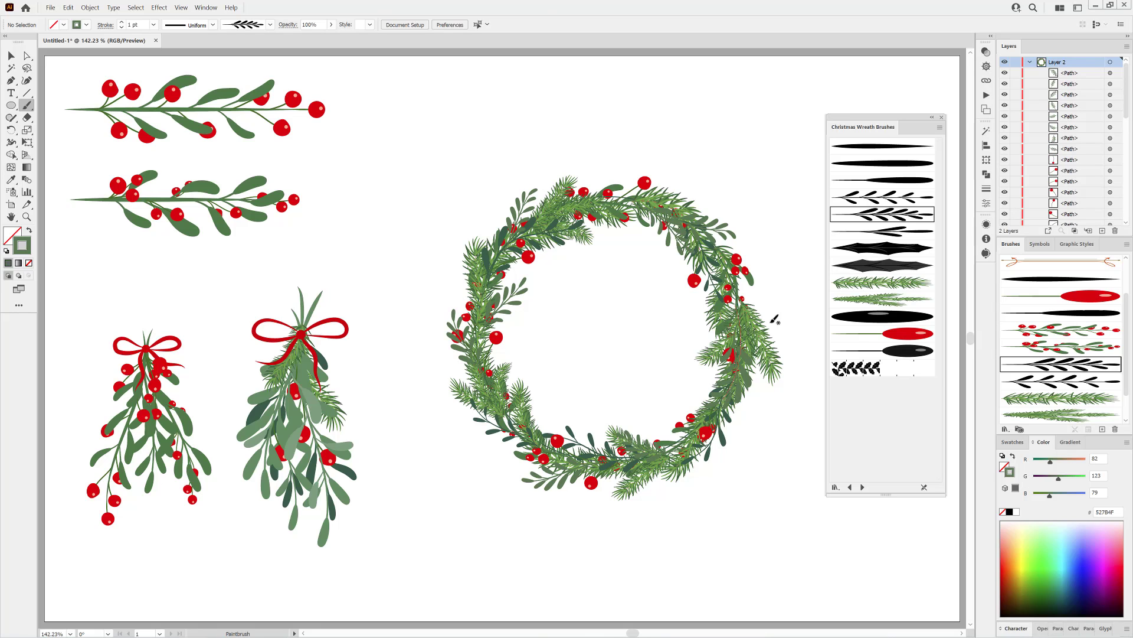
- Paint pine branches behind the wreath's upper right, right and lower right with the first pine brush
{"action": "left_click", "coordinate": [907, 284]}
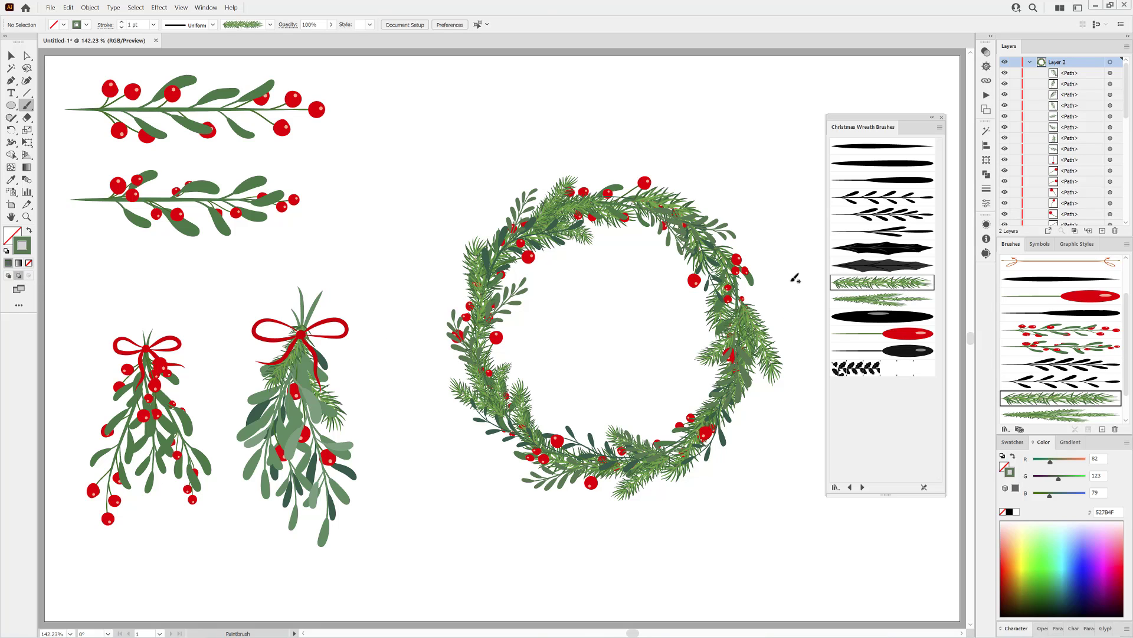
{"action": "mouse_move", "coordinate": [732, 242]}
{"action": "left_mouse_down"}
{"action": "mouse_move", "coordinate": [751, 252]}
{"action": "mouse_move", "coordinate": [702, 346]}
{"action": "left_mouse_up"}
{"action": "left_click_drag", "start_coordinate": [737, 278], "coordinate": [769, 313]}
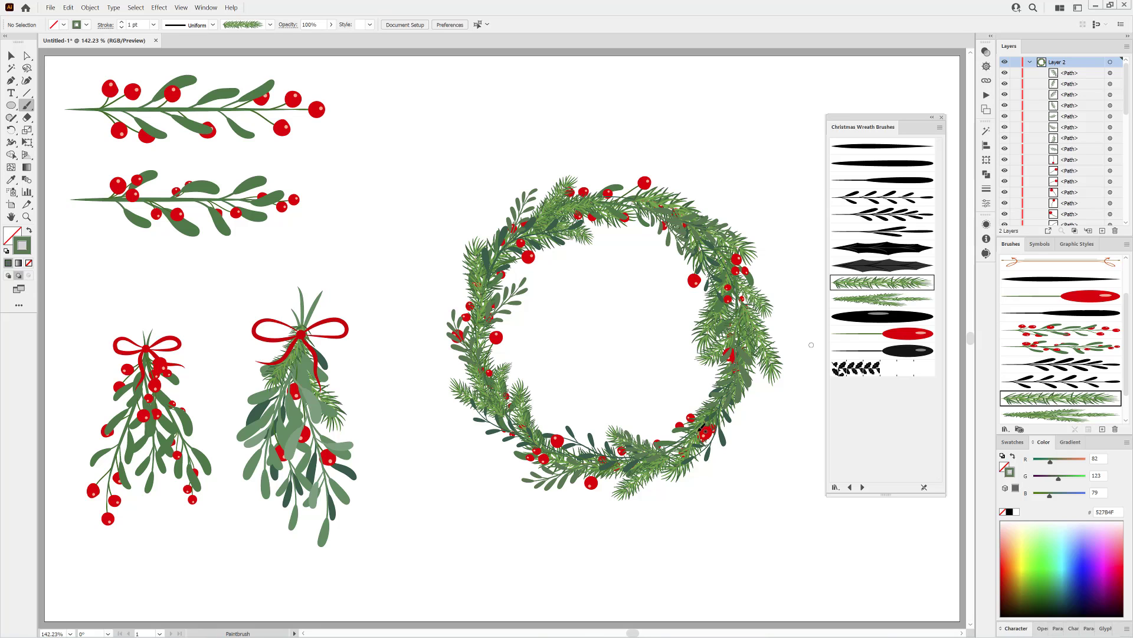
{"action": "mouse_move", "coordinate": [699, 434]}
{"action": "left_mouse_down"}
{"action": "mouse_move", "coordinate": [639, 430]}
{"action": "mouse_move", "coordinate": [662, 469]}
{"action": "left_mouse_up"}
{"action": "left_click_drag", "start_coordinate": [732, 411], "coordinate": [728, 450]}
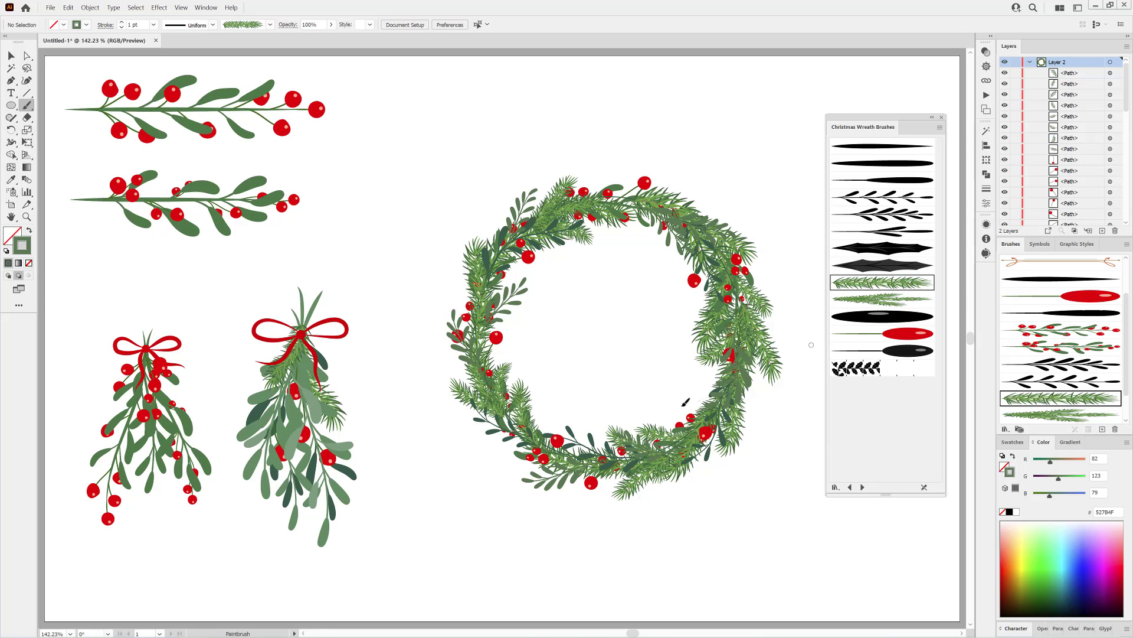
- Fill out the wreath's lower right, bottom, left side and top with more pine branches behind the existing artwork
{"action": "left_click_drag", "start_coordinate": [683, 406], "coordinate": [657, 404]}
{"action": "mouse_move", "coordinate": [608, 463]}
{"action": "left_mouse_down"}
{"action": "mouse_move", "coordinate": [551, 490]}
{"action": "mouse_move", "coordinate": [547, 408]}
{"action": "mouse_move", "coordinate": [500, 431]}
{"action": "left_mouse_up"}
{"action": "mouse_move", "coordinate": [512, 366]}
{"action": "left_mouse_down"}
{"action": "mouse_move", "coordinate": [461, 278]}
{"action": "mouse_move", "coordinate": [492, 201]}
{"action": "left_mouse_up"}
{"action": "left_click_drag", "start_coordinate": [639, 244], "coordinate": [640, 244]}
{"action": "left_click_drag", "start_coordinate": [582, 215], "coordinate": [638, 173]}
{"action": "mouse_move", "coordinate": [618, 206]}
{"action": "left_mouse_down"}
{"action": "mouse_move", "coordinate": [668, 237]}
{"action": "mouse_move", "coordinate": [676, 260]}
{"action": "left_mouse_up"}
- Paint a berry at the wreath's upper right with the dark berry brush, set to 0.75 pt and light green 6CA66A
{"action": "left_click", "coordinate": [883, 350]}
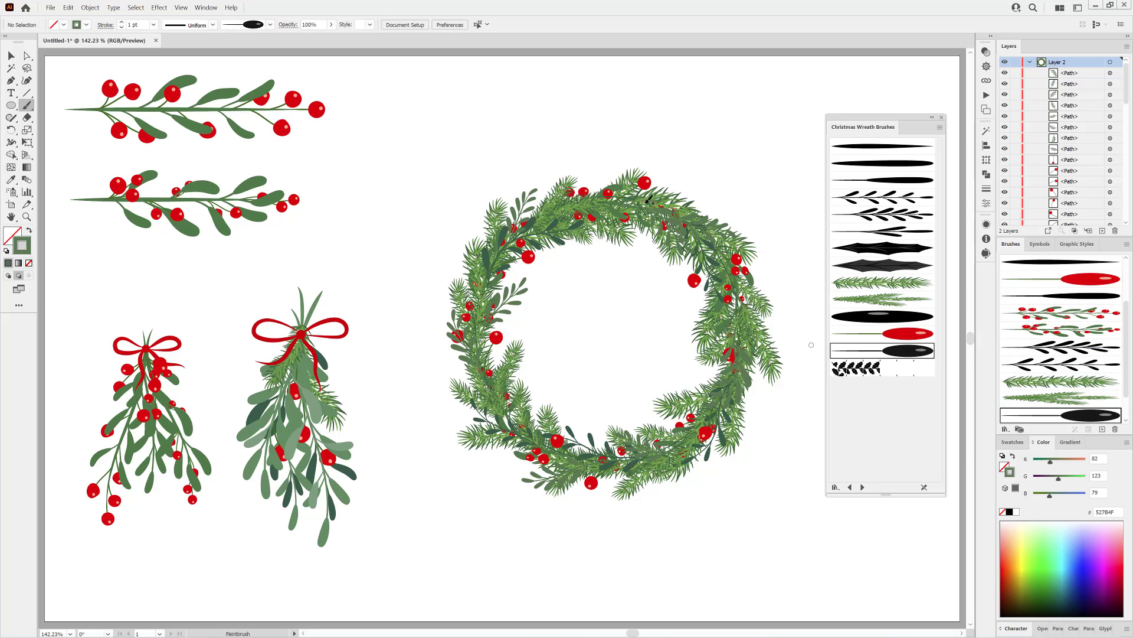
{"action": "left_click_drag", "start_coordinate": [648, 200], "coordinate": [700, 196]}
{"action": "left_click", "coordinate": [121, 27]}
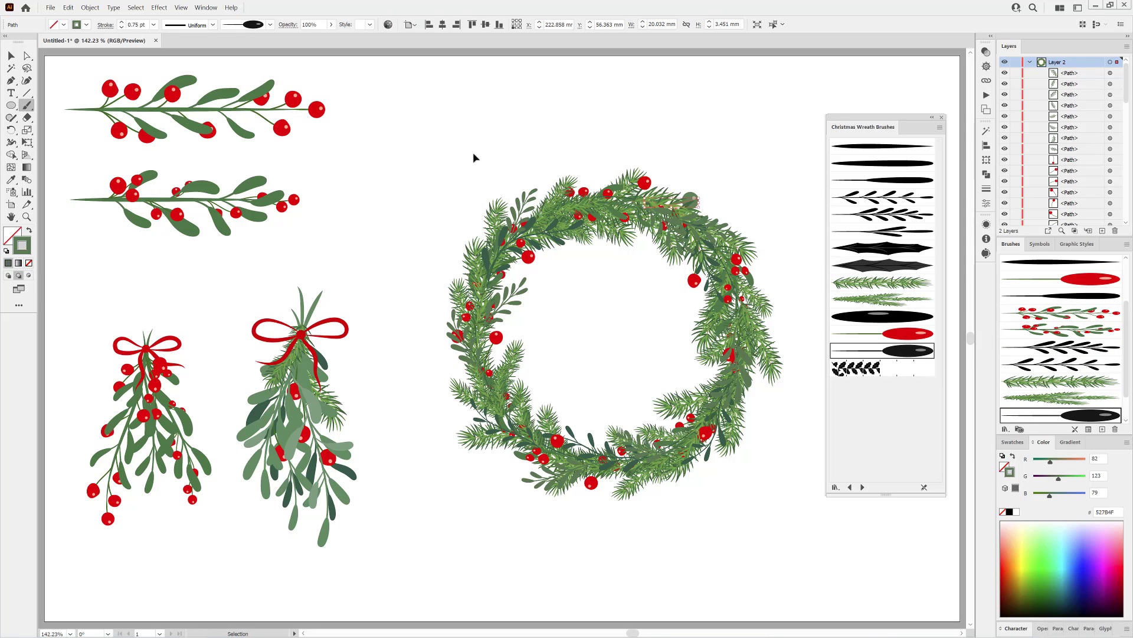
{"action": "left_click_drag", "start_coordinate": [1063, 481], "coordinate": [1068, 481]}
{"action": "key", "text": "ctrl+shift+a"}
- Paint more 0.75 pt light green berries behind the greenery at the wreath's right, bottom, left and top
{"action": "left_click", "coordinate": [756, 370]}
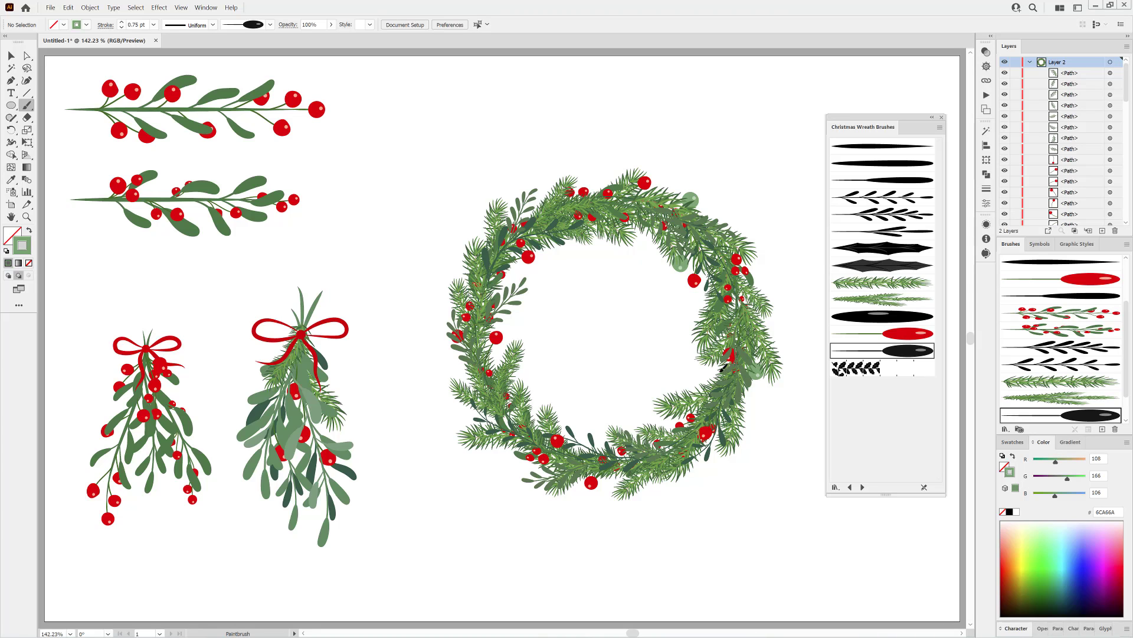
{"action": "left_click", "coordinate": [713, 373]}
{"action": "left_click", "coordinate": [614, 479]}
{"action": "left_click", "coordinate": [495, 360]}
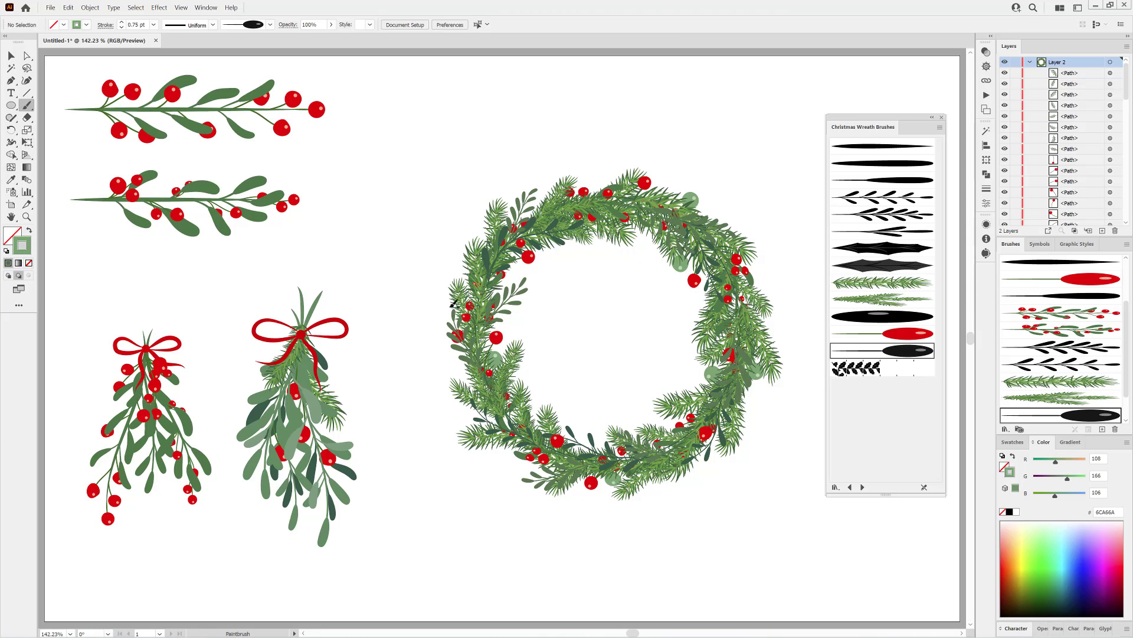
{"action": "left_click", "coordinate": [457, 358]}
{"action": "left_click", "coordinate": [513, 273]}
{"action": "left_click", "coordinate": [647, 239]}
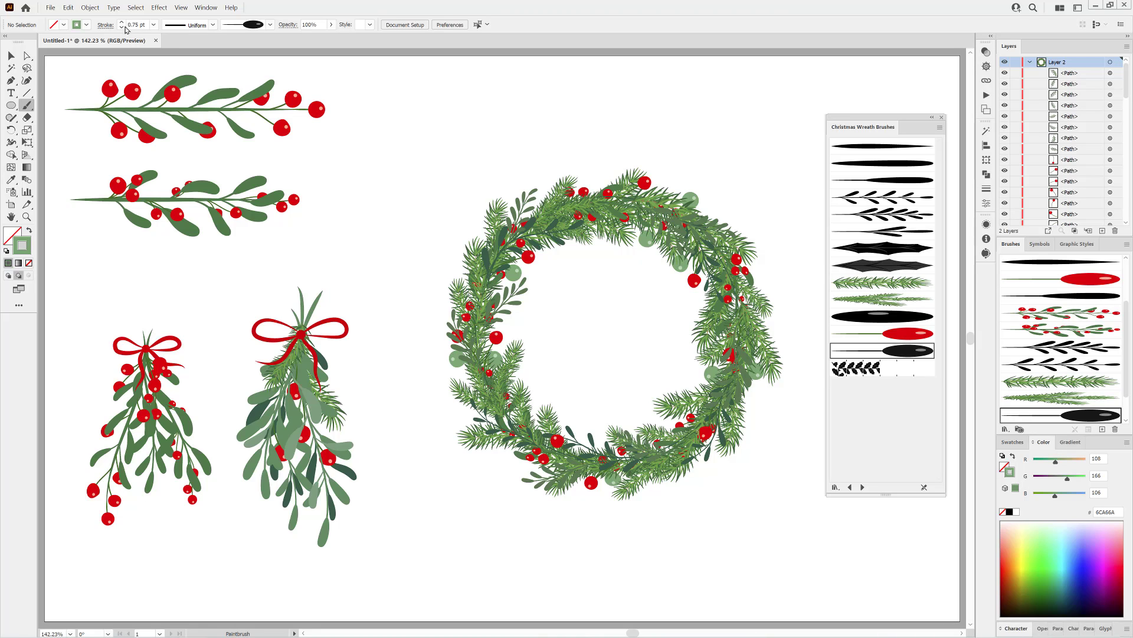
- Paint smaller light green berries around the wreath with the stroke reduced to 0.5 pt
{"action": "left_click", "coordinate": [666, 185]}
{"action": "left_click", "coordinate": [701, 208]}
{"action": "left_click", "coordinate": [751, 401]}
{"action": "left_click", "coordinate": [526, 467]}
{"action": "left_click", "coordinate": [582, 437]}
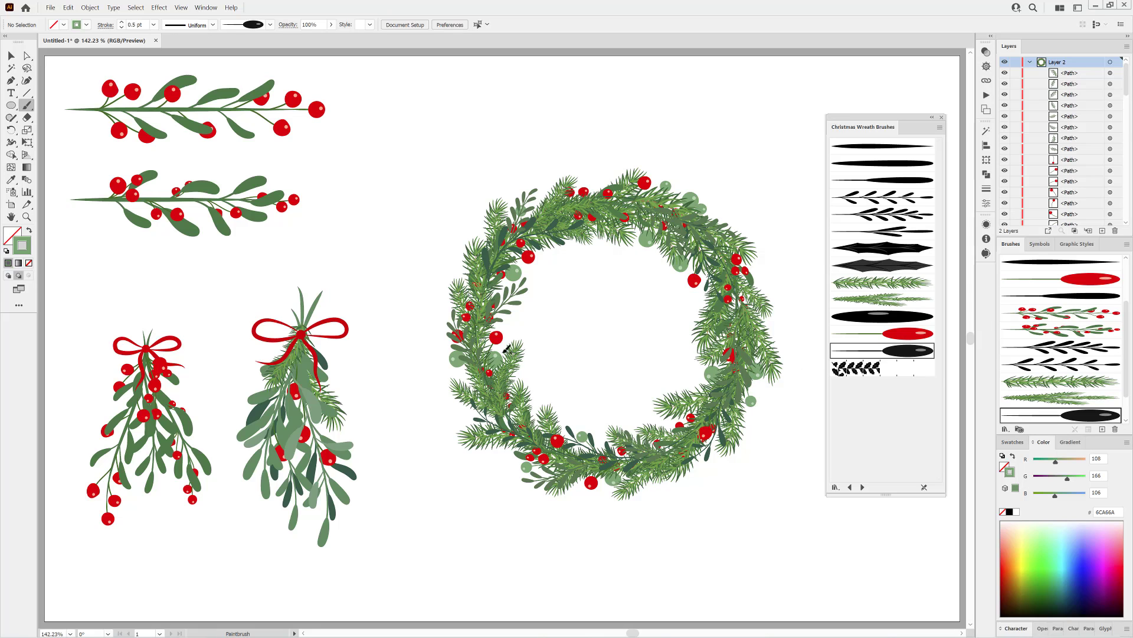
{"action": "left_click", "coordinate": [459, 269]}
{"action": "left_click", "coordinate": [544, 194]}
{"action": "left_click", "coordinate": [604, 181]}
- Paint leaf sprigs around the wreath with the third leafy branch brush in dark green 416A4F, using 0.5 pt and 0.75 pt strokes
{"action": "left_click", "coordinate": [875, 231]}
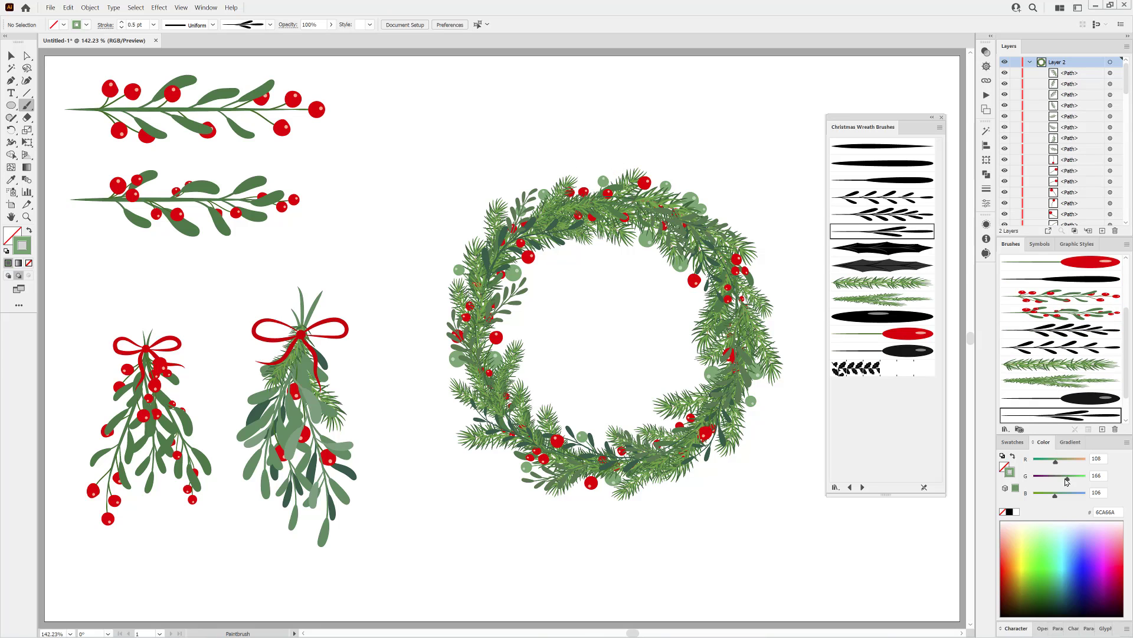
{"action": "left_click_drag", "start_coordinate": [1067, 481], "coordinate": [1056, 477]}
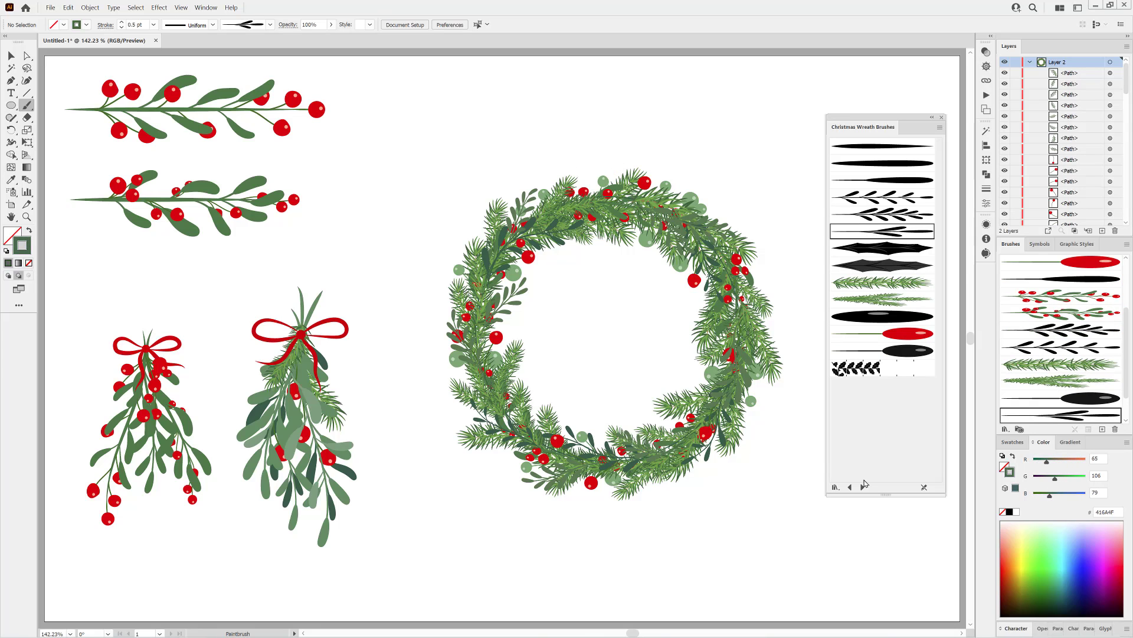
{"action": "mouse_move", "coordinate": [755, 385]}
{"action": "left_mouse_down"}
{"action": "mouse_move", "coordinate": [749, 417]}
{"action": "mouse_move", "coordinate": [649, 495]}
{"action": "left_mouse_up"}
{"action": "left_click", "coordinate": [121, 23]}
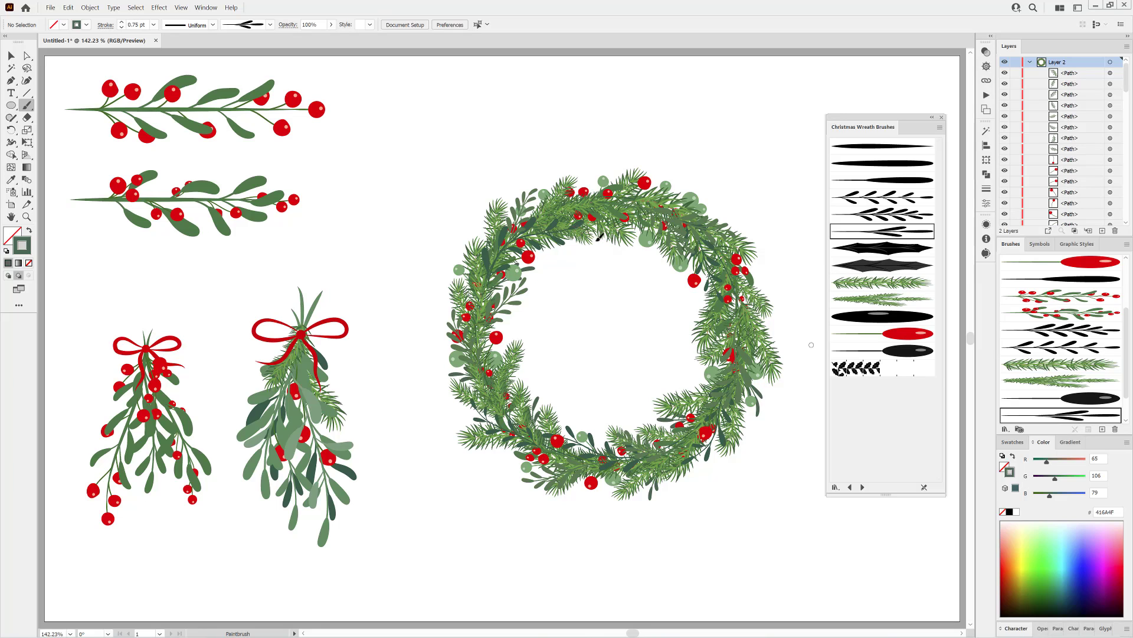
- Paint 0.75 pt pine branches behind the wreath's left side, top and bottom with the second pine brush, and deselect
{"action": "left_click", "coordinate": [903, 302]}
{"action": "left_click_drag", "start_coordinate": [451, 337], "coordinate": [464, 371]}
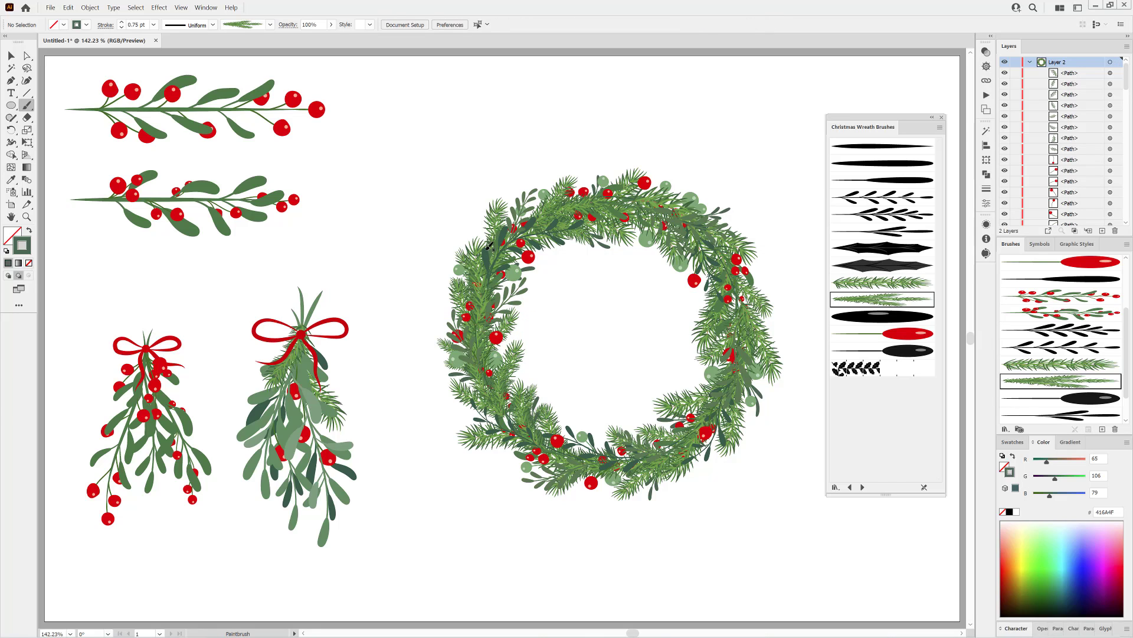
{"action": "left_click_drag", "start_coordinate": [555, 211], "coordinate": [714, 225]}
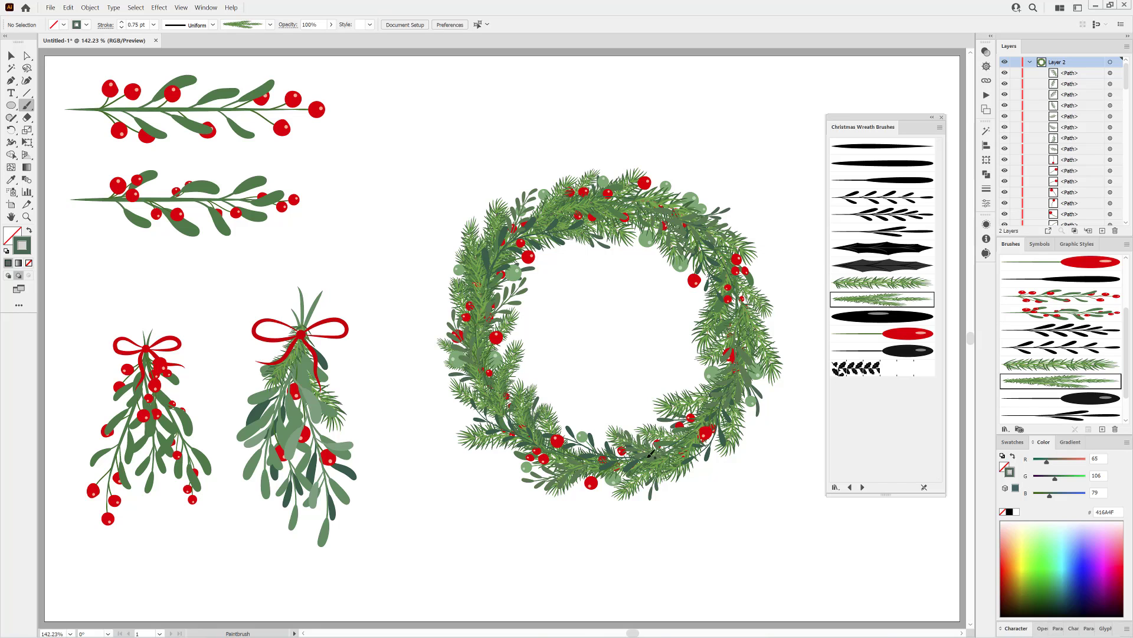
{"action": "mouse_move", "coordinate": [650, 454]}
{"action": "left_mouse_down"}
{"action": "mouse_move", "coordinate": [582, 443]}
{"action": "mouse_move", "coordinate": [599, 435]}
{"action": "left_mouse_up"}
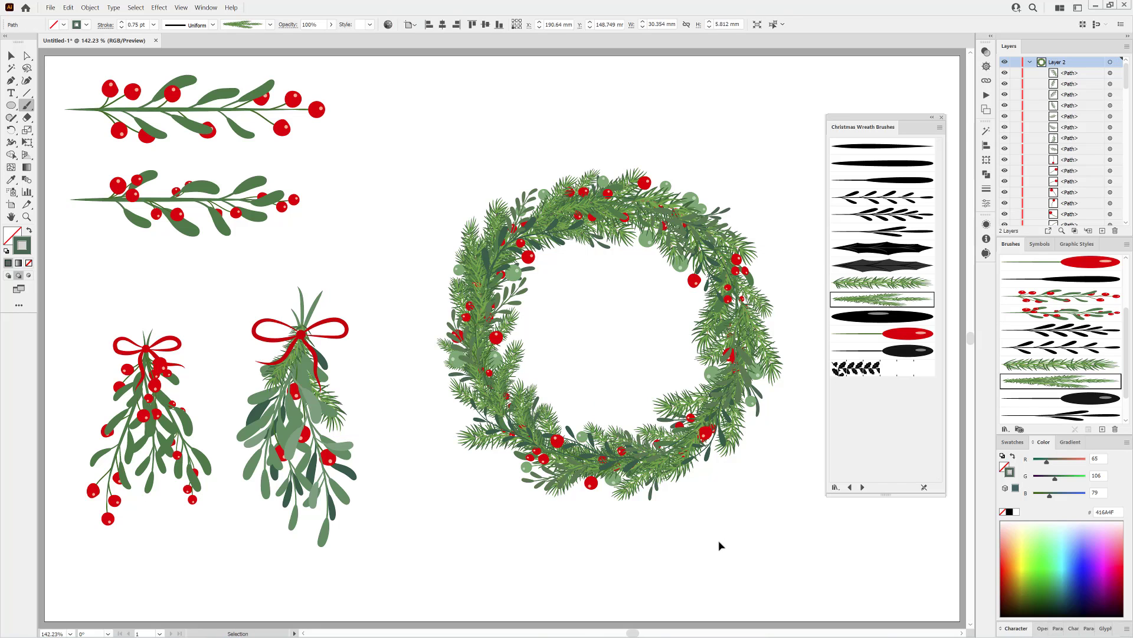
{"action": "left_click", "coordinate": [720, 543], "text": "ctrl"}
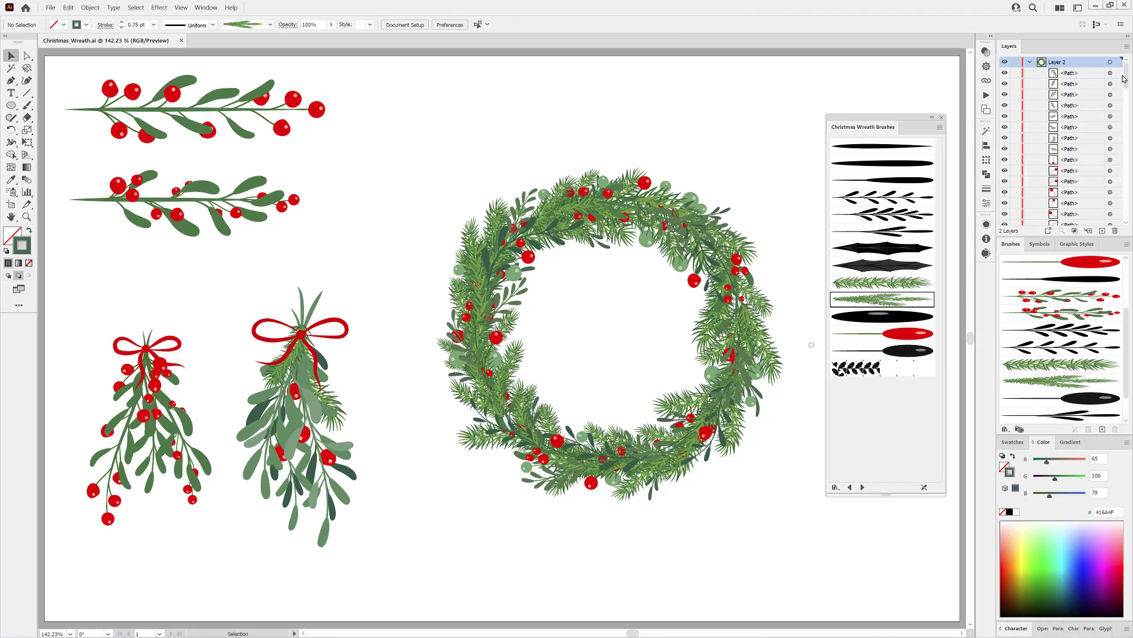
- Unlock the guide ellipse in Layer 2 and delete it
{"action": "left_click_drag", "start_coordinate": [1122, 79], "coordinate": [1120, 105]}
{"action": "left_click", "coordinate": [1062, 160]}
{"action": "left_click", "coordinate": [1016, 160]}
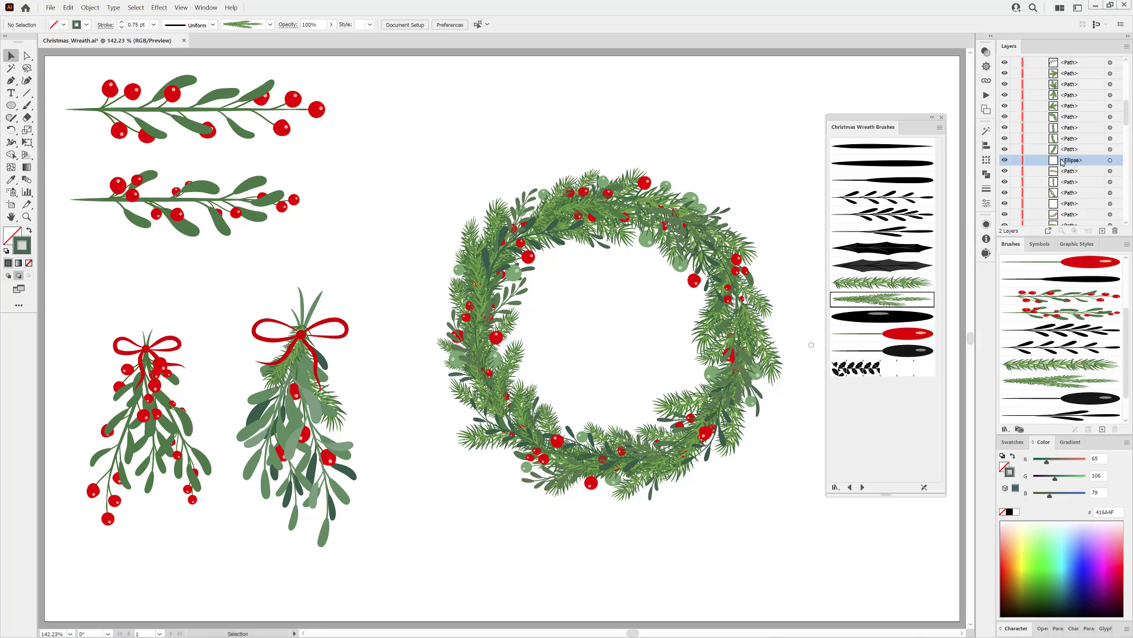
{"action": "left_click", "coordinate": [1115, 231]}
- Collapse Layer 2 and duplicate the whole layer
{"action": "scroll", "coordinate": [1092, 102], "scroll_direction": "up", "scroll_amount": 10}
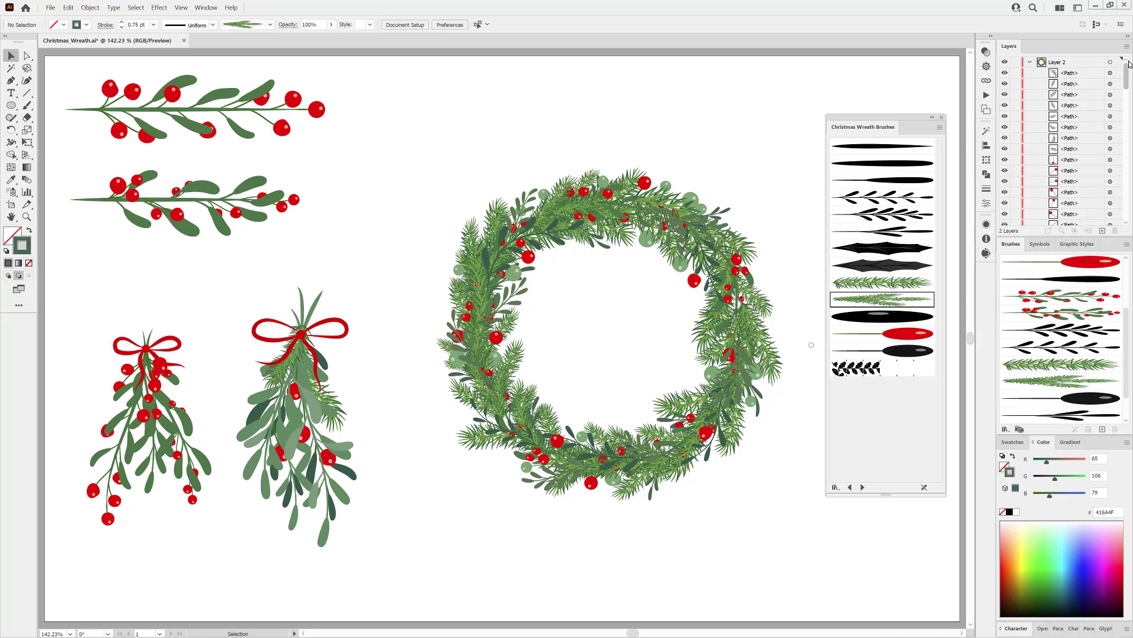
{"action": "left_click", "coordinate": [1093, 66]}
{"action": "left_click", "coordinate": [1030, 62]}
{"action": "left_click_drag", "start_coordinate": [1104, 232], "coordinate": [1103, 231]}
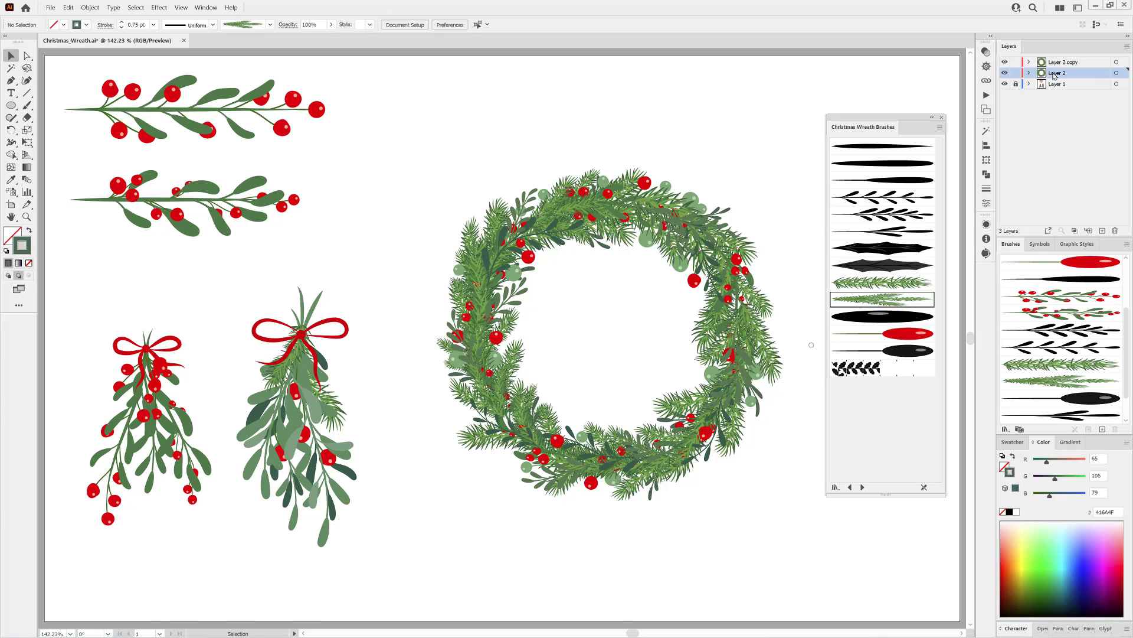
- Rename the original Layer 2 as Backup, then lock and hide it
{"action": "double_click", "coordinate": [1058, 72]}
{"action": "key", "text": "Return"}
{"action": "left_click", "coordinate": [1005, 72]}
- Select all artwork on Layer 2 copy, expand its appearance, and hide the selection edges
{"action": "left_click", "coordinate": [1116, 62]}
{"action": "left_click", "coordinate": [90, 7]}
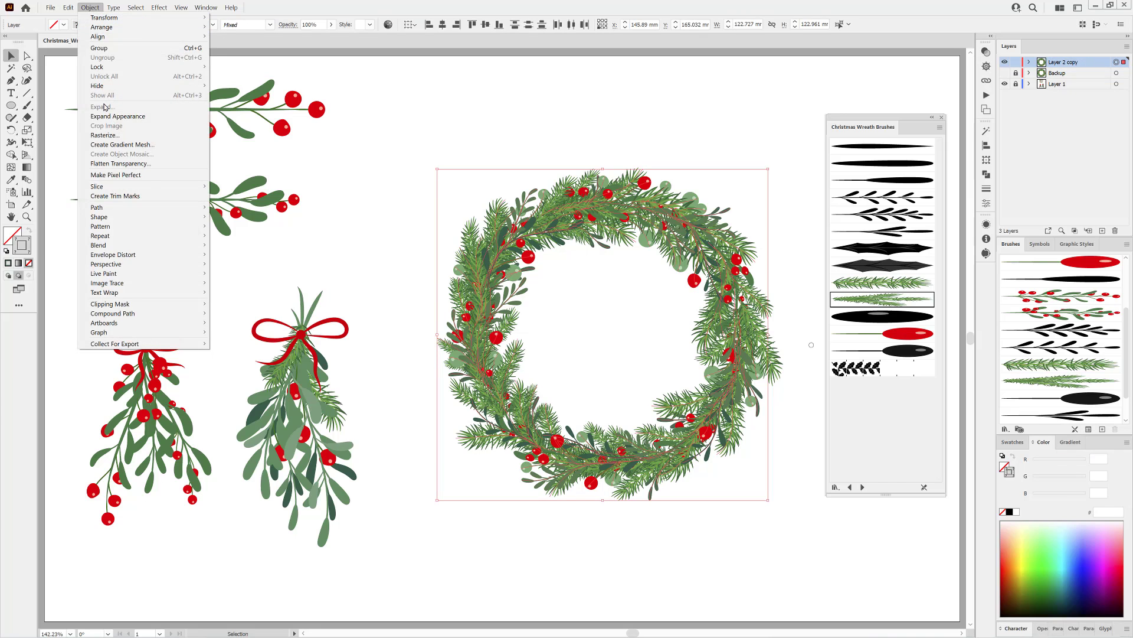
{"action": "left_click", "coordinate": [106, 116]}
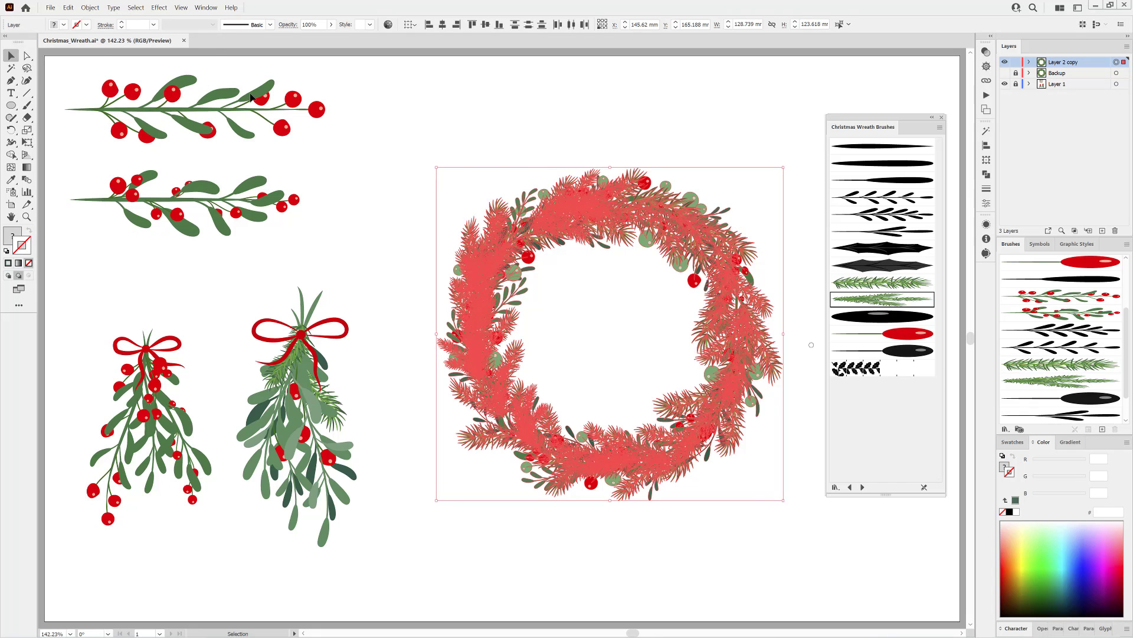
{"action": "left_click", "coordinate": [181, 7]}
{"action": "left_click", "coordinate": [212, 264]}
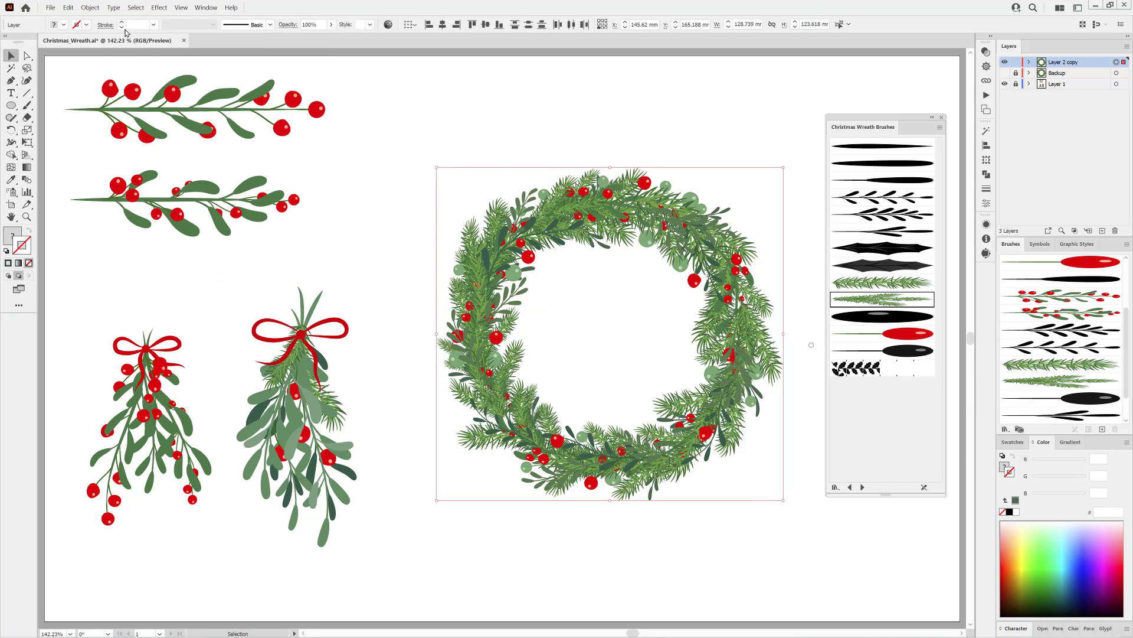
- Adjust the wreath's RGB color balance with preview on, raising blue to 14% and fine-tuning red and green, and deselect
{"action": "left_click", "coordinate": [68, 7]}
{"action": "mouse_move", "coordinate": [118, 165]}
{"action": "left_click", "coordinate": [273, 185]}
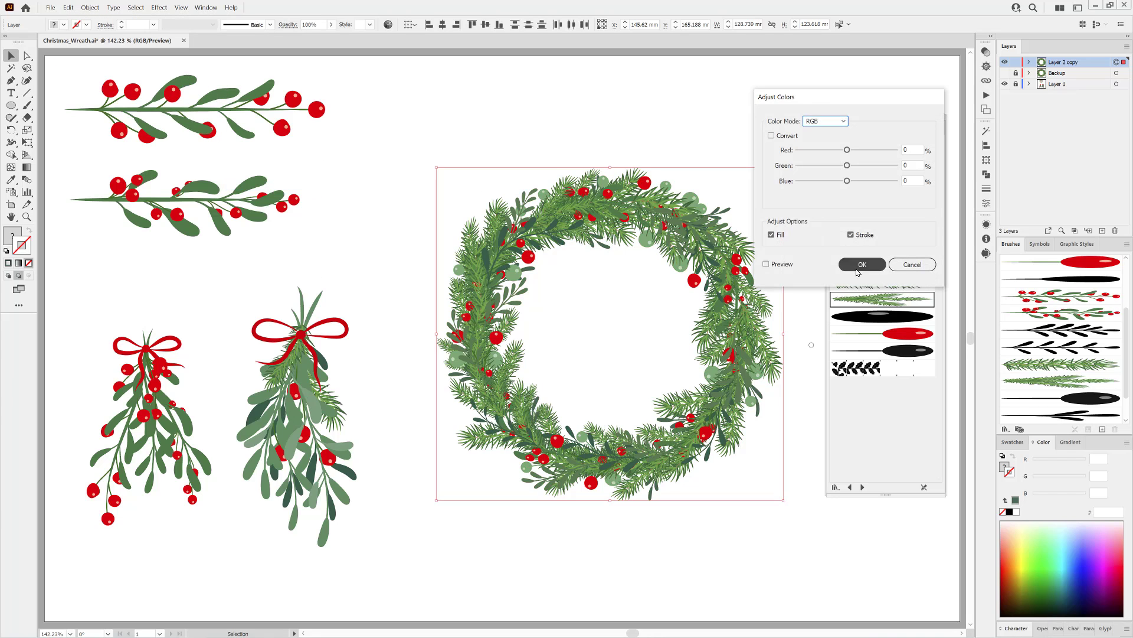
{"action": "left_click", "coordinate": [766, 264]}
{"action": "left_click_drag", "start_coordinate": [847, 180], "coordinate": [844, 155]}
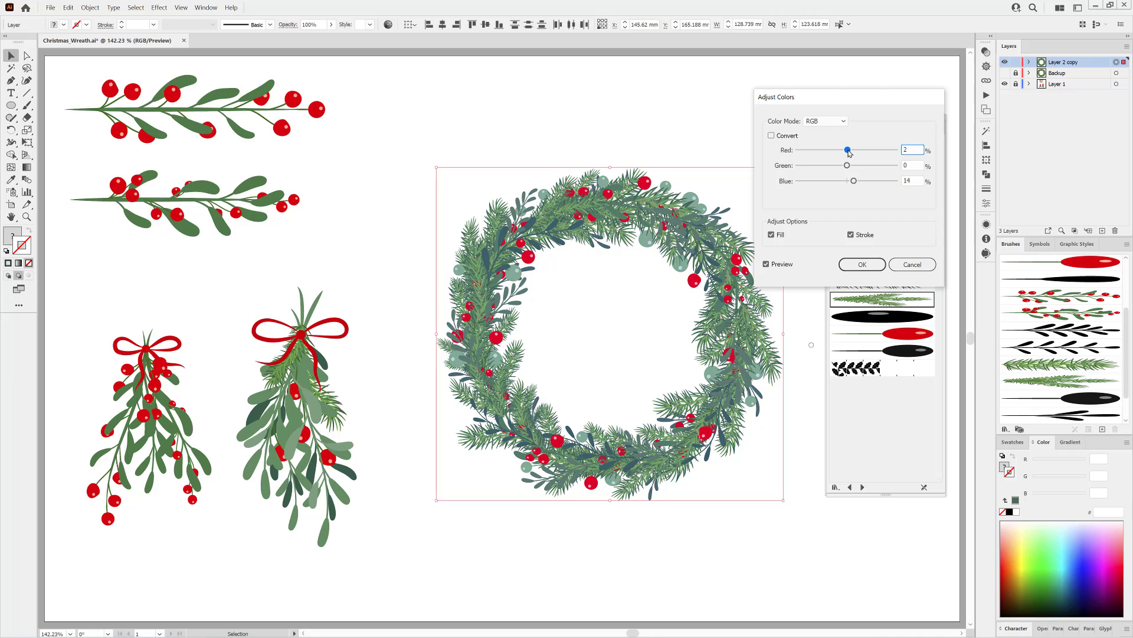
{"action": "left_click_drag", "start_coordinate": [847, 165], "coordinate": [850, 168]}
{"action": "left_click", "coordinate": [862, 264]}
{"action": "left_click", "coordinate": [791, 127]}
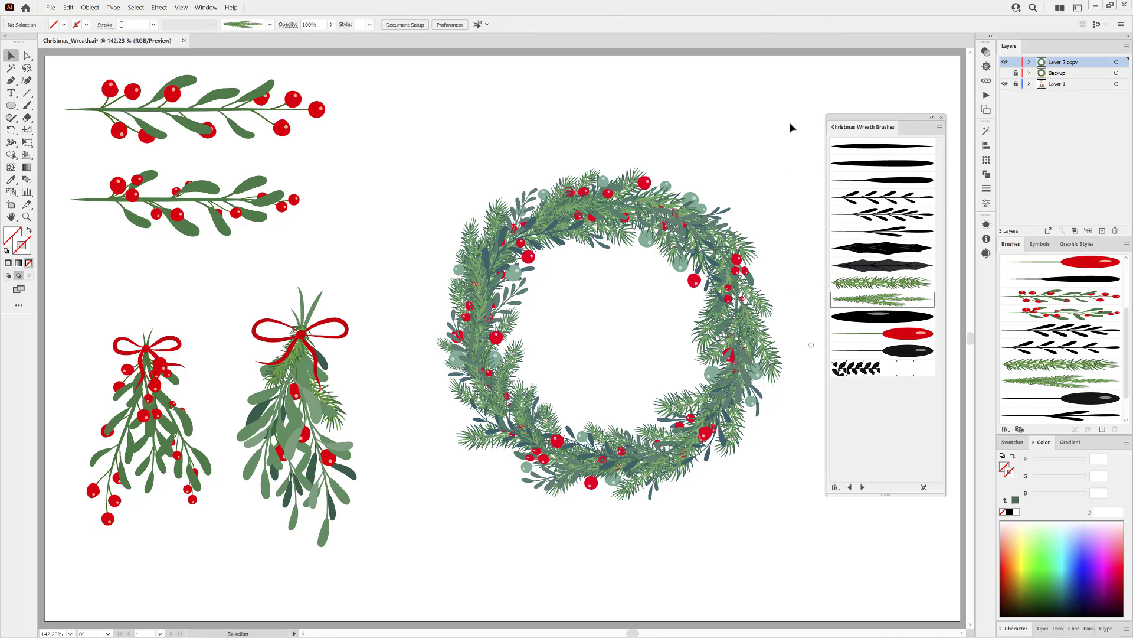
- Select all light green round berries in the wreath by matching fill color with the Magic Wand at tolerance 0
{"action": "left_click", "coordinate": [17, 71]}
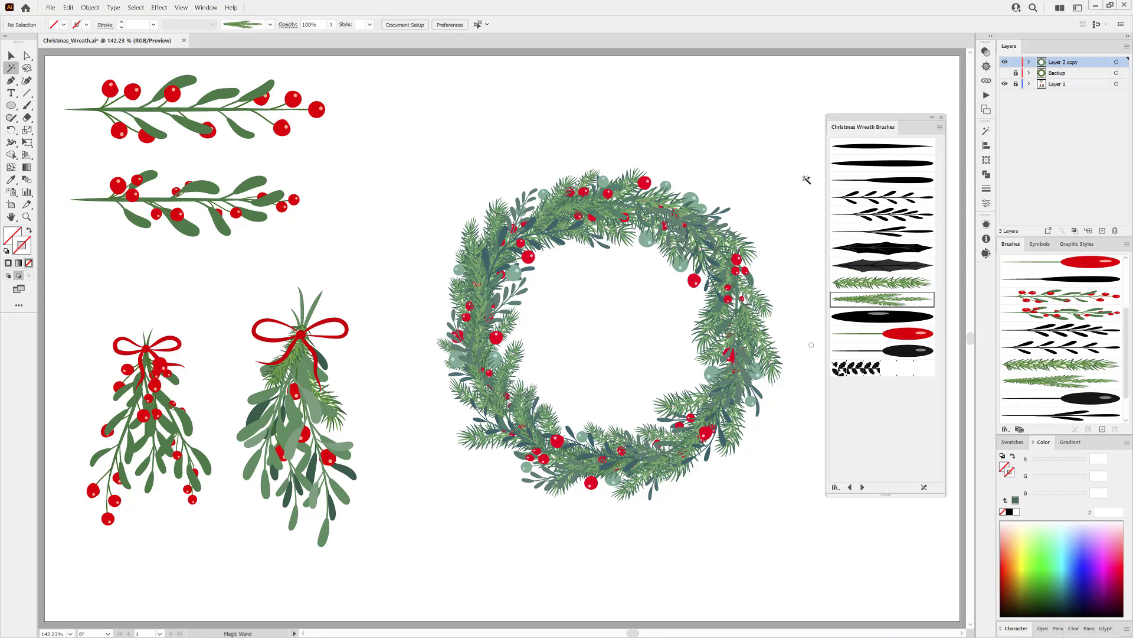
{"action": "left_click", "coordinate": [987, 131]}
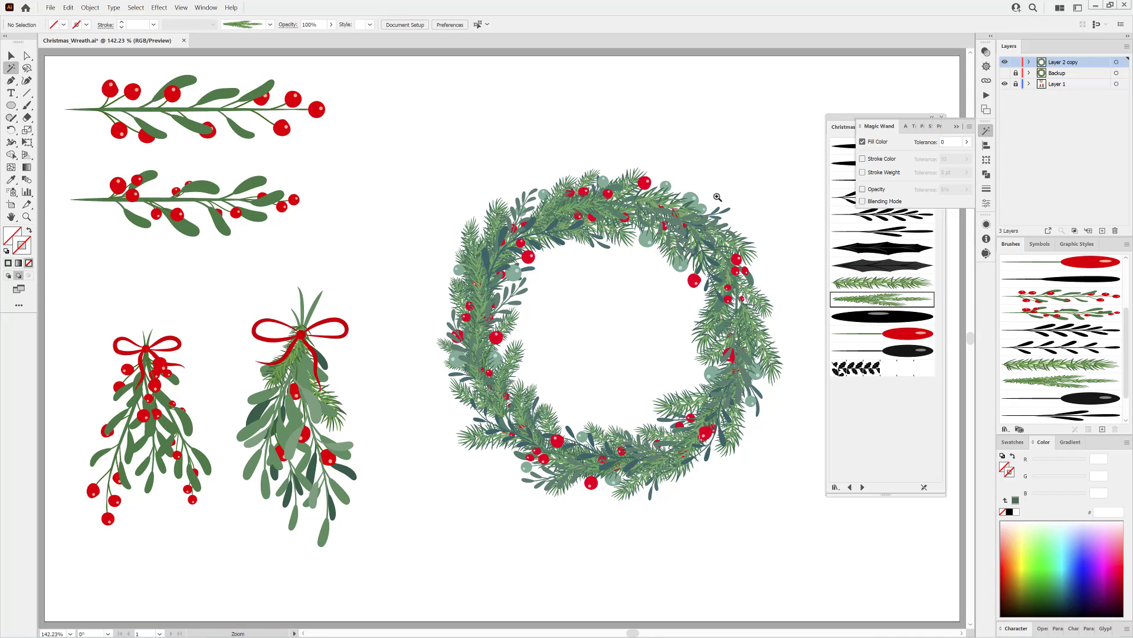
{"action": "scroll", "coordinate": [717, 196], "scroll_direction": "up", "scroll_amount": 5}
{"action": "left_click", "coordinate": [658, 203]}
{"action": "scroll", "coordinate": [736, 162], "scroll_direction": "down", "scroll_amount": 4}
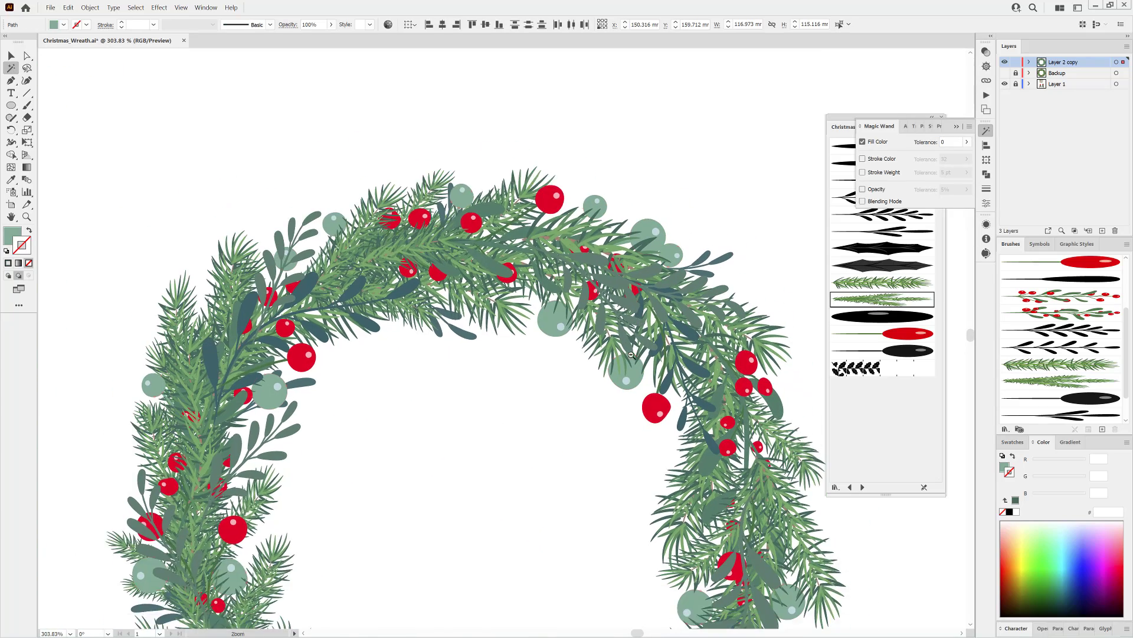
- Fill the selected green berries with a radial gradient from white to their own green, removing the black stop
{"action": "key", "text": "ctrl+F9"}
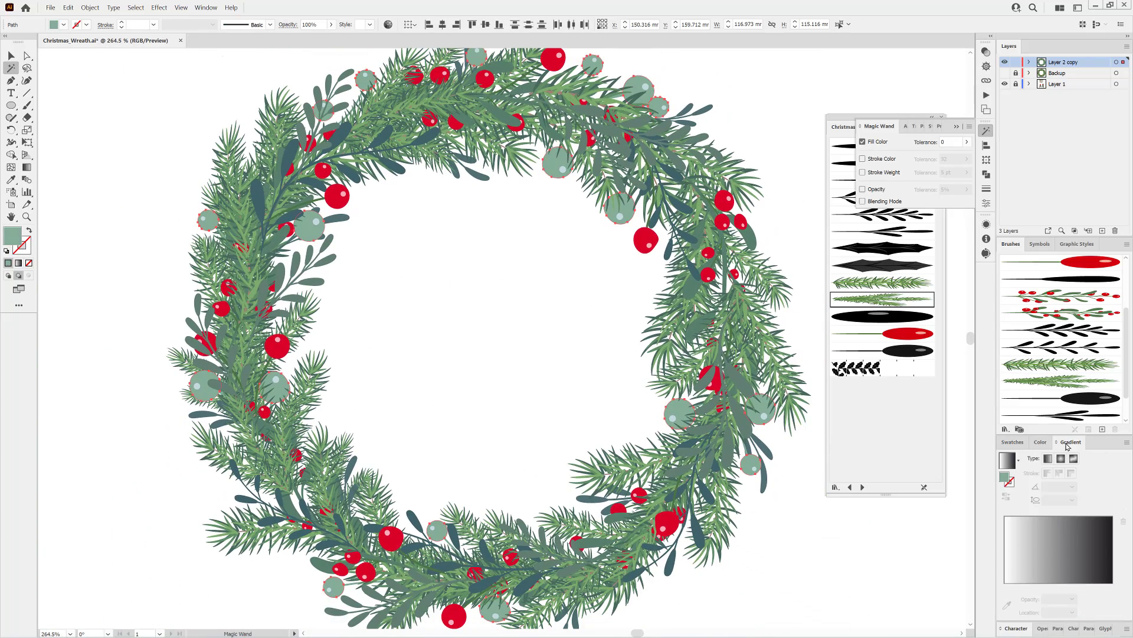
{"action": "left_click_drag", "start_coordinate": [1005, 476], "coordinate": [1044, 587]}
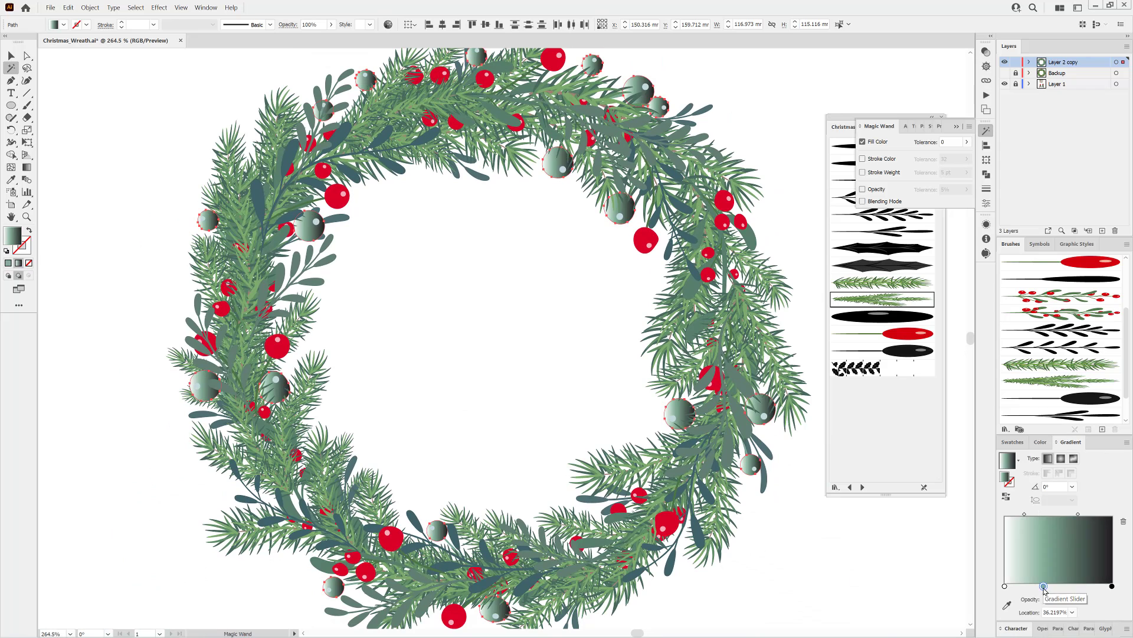
{"action": "left_click_drag", "start_coordinate": [1112, 587], "coordinate": [1109, 614]}
{"action": "left_click_drag", "start_coordinate": [1043, 586], "coordinate": [1121, 587]}
{"action": "left_click", "coordinate": [1061, 458]}
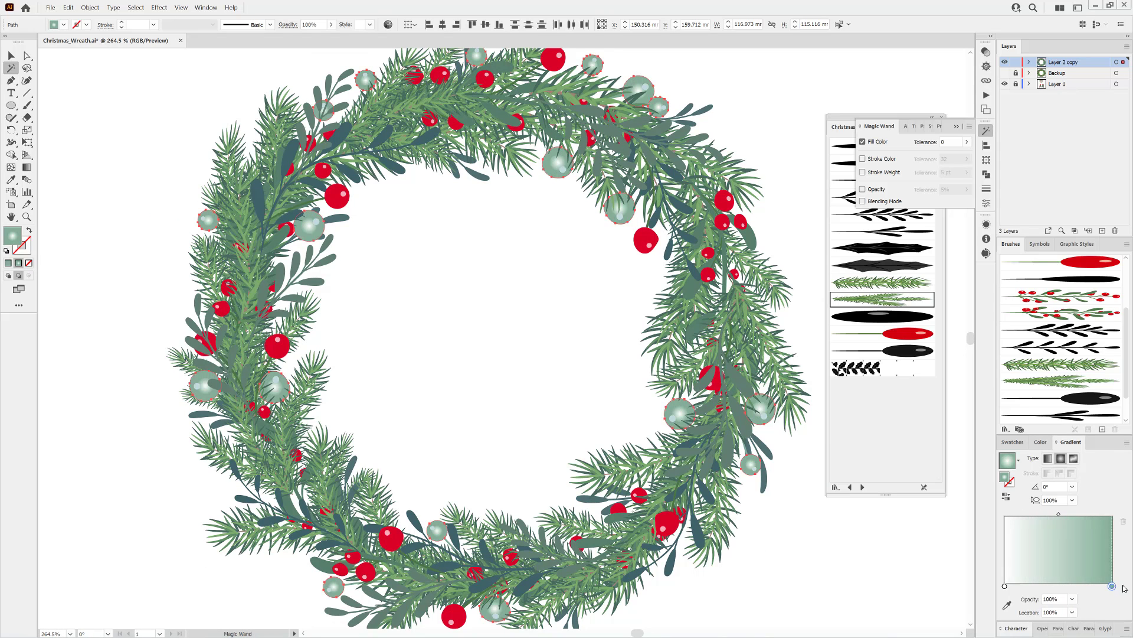
- Tint the green berries' inner gradient stop pale green and set the outer stop to 559B7A
{"action": "left_click_drag", "start_coordinate": [1034, 587], "coordinate": [1034, 614]}
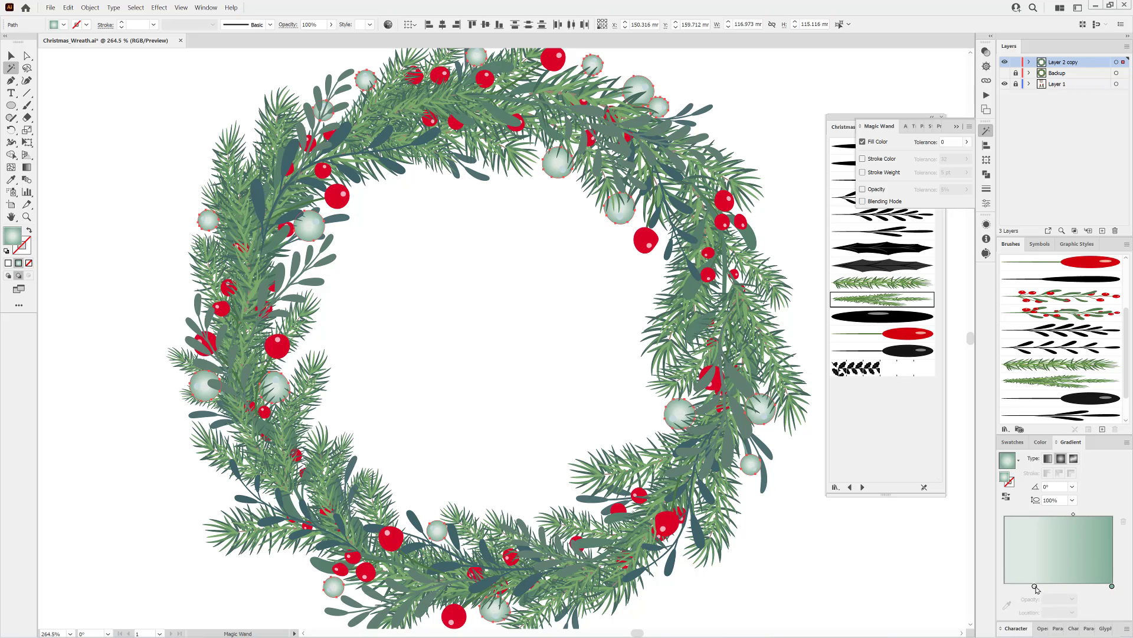
{"action": "double_click", "coordinate": [1112, 585]}
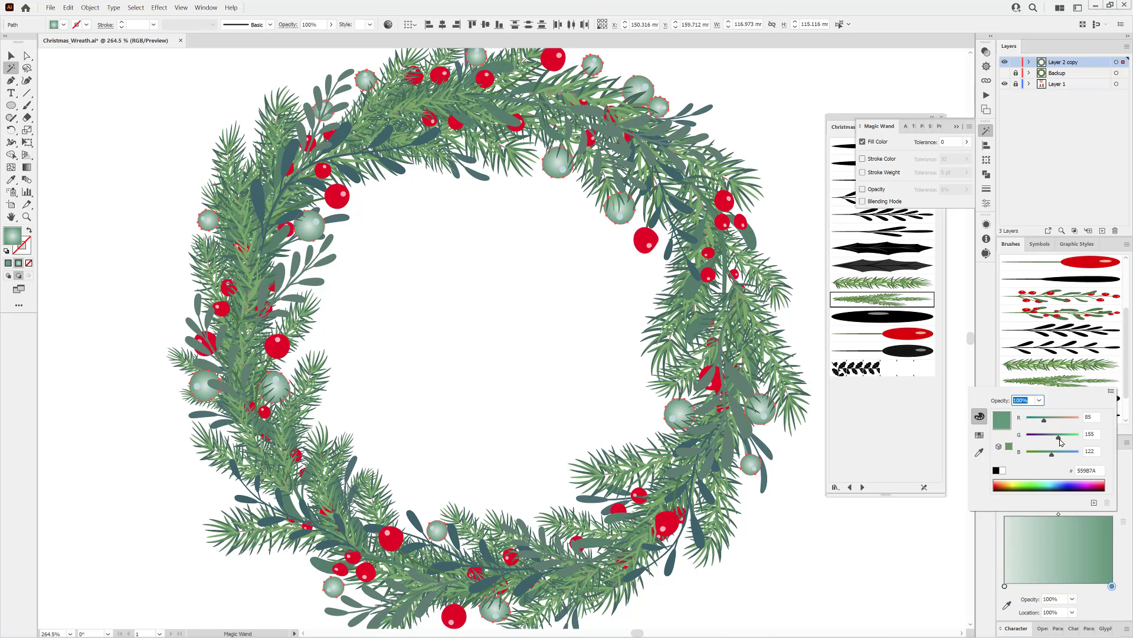
{"action": "left_click", "coordinate": [1112, 550]}
{"action": "left_click", "coordinate": [920, 575]}
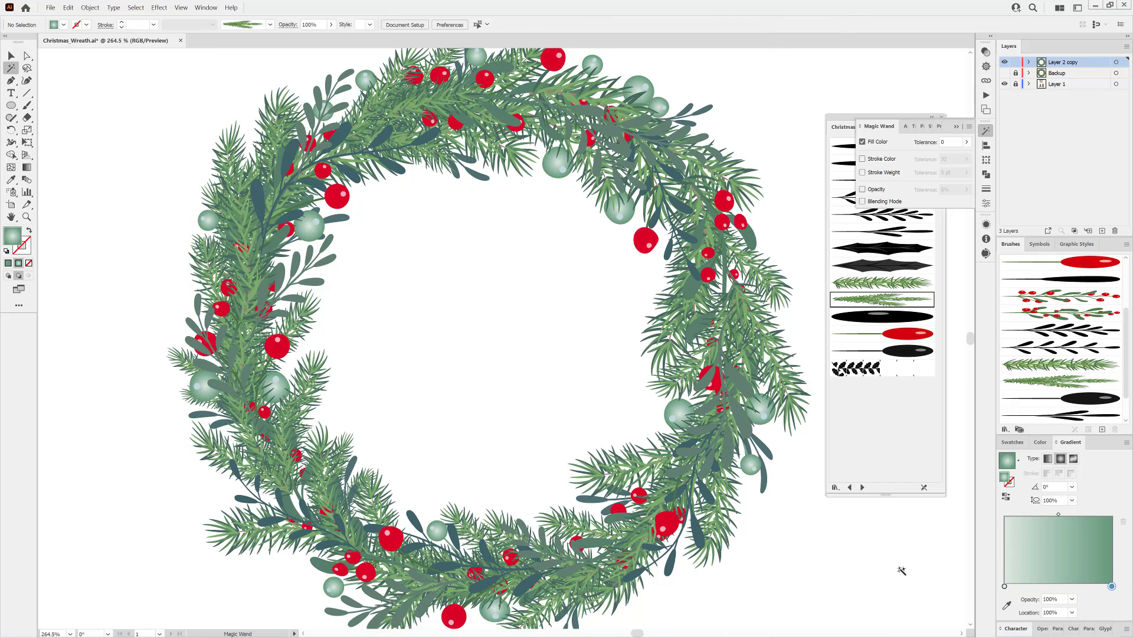
{"action": "left_click_drag", "start_coordinate": [1059, 514], "coordinate": [1070, 514]}
{"action": "left_click", "coordinate": [683, 418]}
- Select all red berries in the wreath by fill color and apply a radial gradient with their red as the outer stop
{"action": "left_click", "coordinate": [645, 238]}
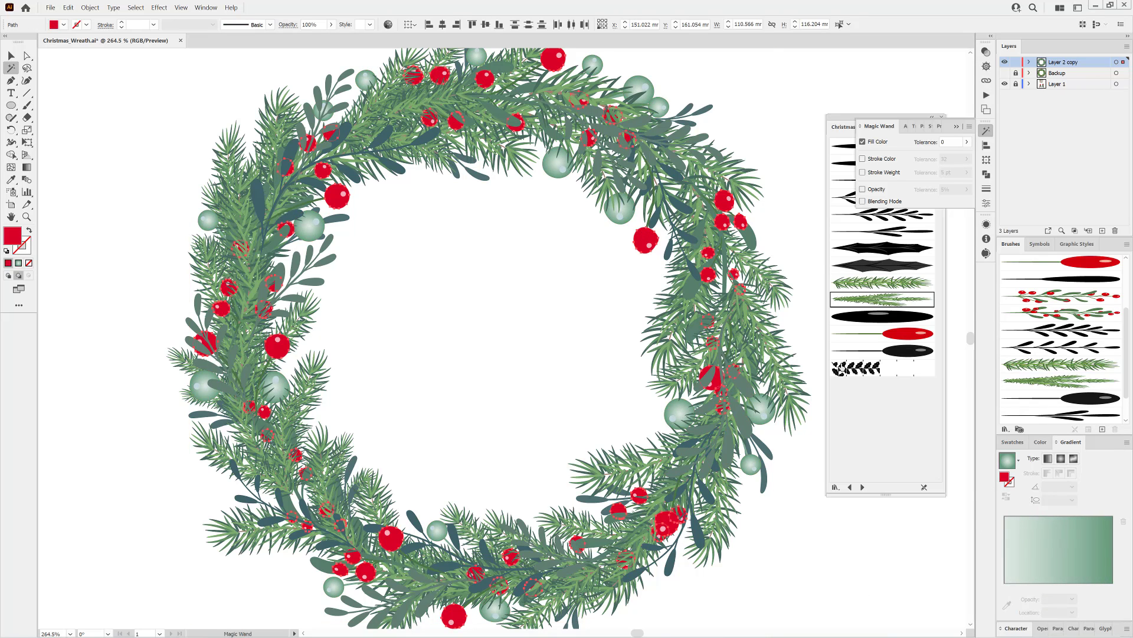
{"action": "left_click_drag", "start_coordinate": [1008, 482], "coordinate": [1112, 617]}
{"action": "left_click_drag", "start_coordinate": [1049, 585], "coordinate": [1124, 589]}
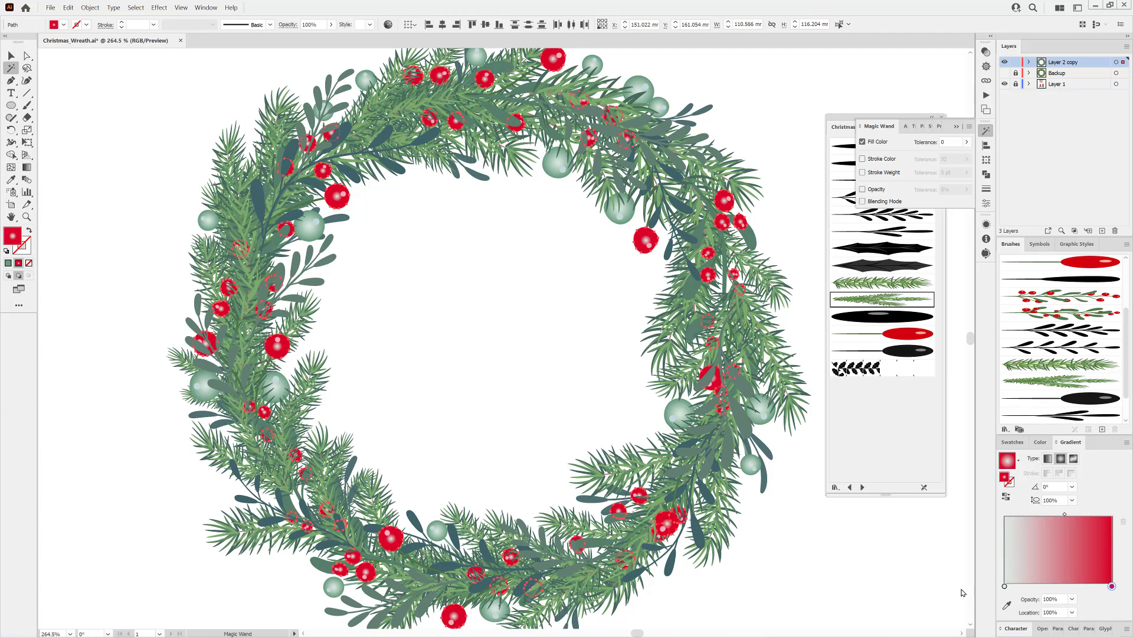
- Set the red berries' inner gradient stop to a light red and the outer stop to dark red A50500, and deselect
{"action": "double_click", "coordinate": [1005, 586]}
{"action": "left_click", "coordinate": [997, 484]}
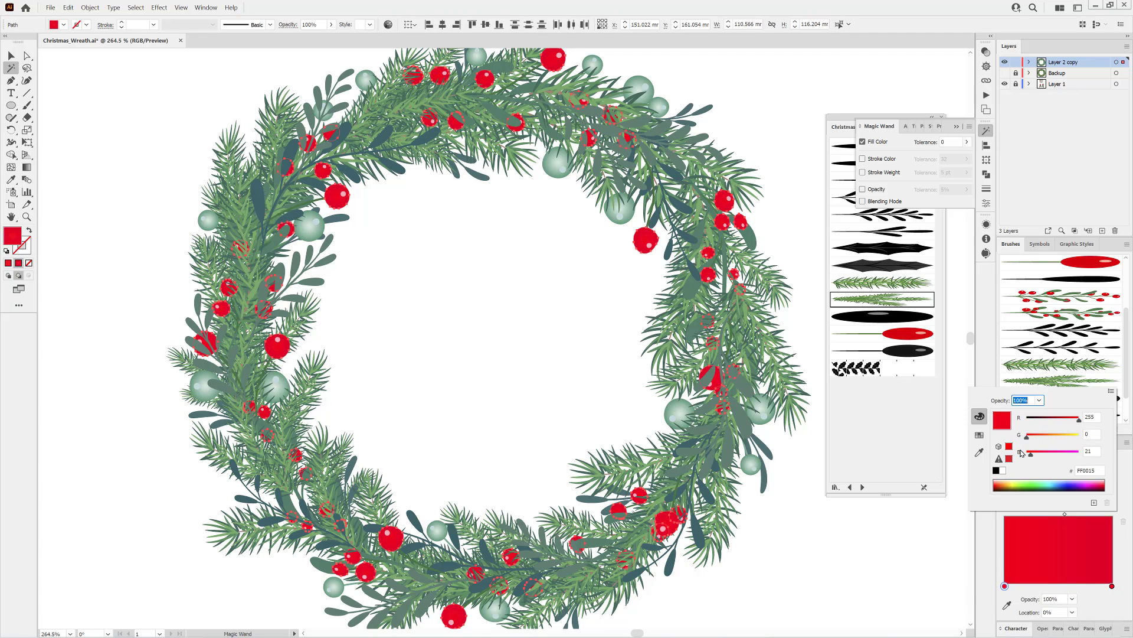
{"action": "mouse_move", "coordinate": [1030, 456]}
{"action": "left_mouse_down"}
{"action": "mouse_move", "coordinate": [1065, 456]}
{"action": "mouse_move", "coordinate": [1027, 455]}
{"action": "left_mouse_up"}
{"action": "left_click", "coordinate": [1112, 587]}
{"action": "double_click", "coordinate": [1112, 586]}
{"action": "left_click_drag", "start_coordinate": [1075, 418], "coordinate": [1060, 422]}
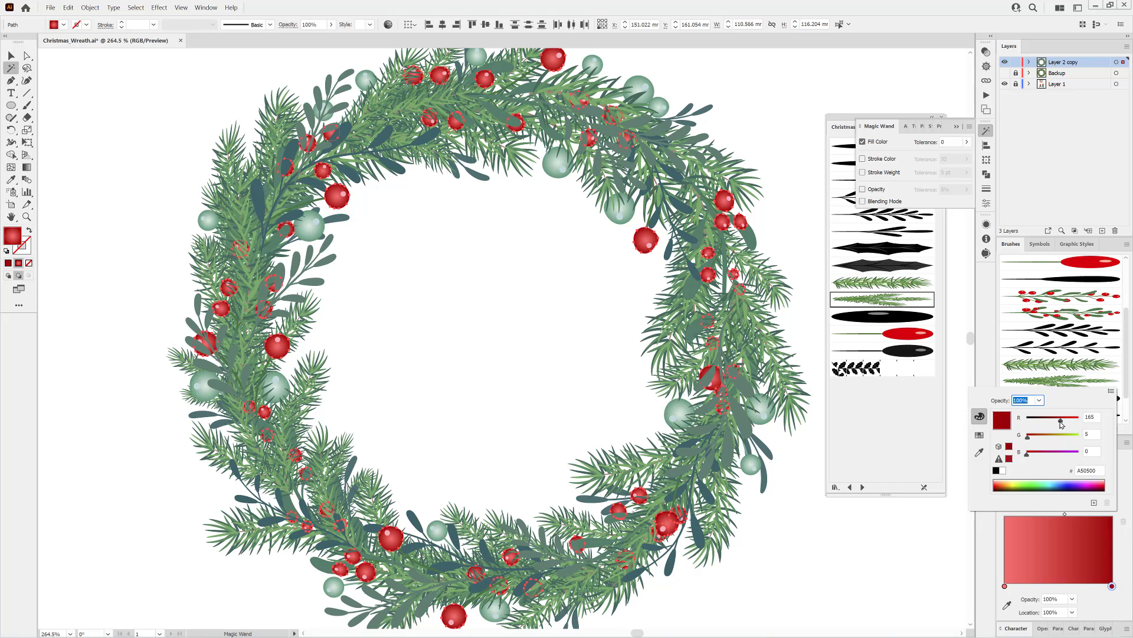
{"action": "left_click", "coordinate": [906, 534]}
{"action": "left_click", "coordinate": [900, 546]}
{"action": "key", "text": "ctrl+0"}
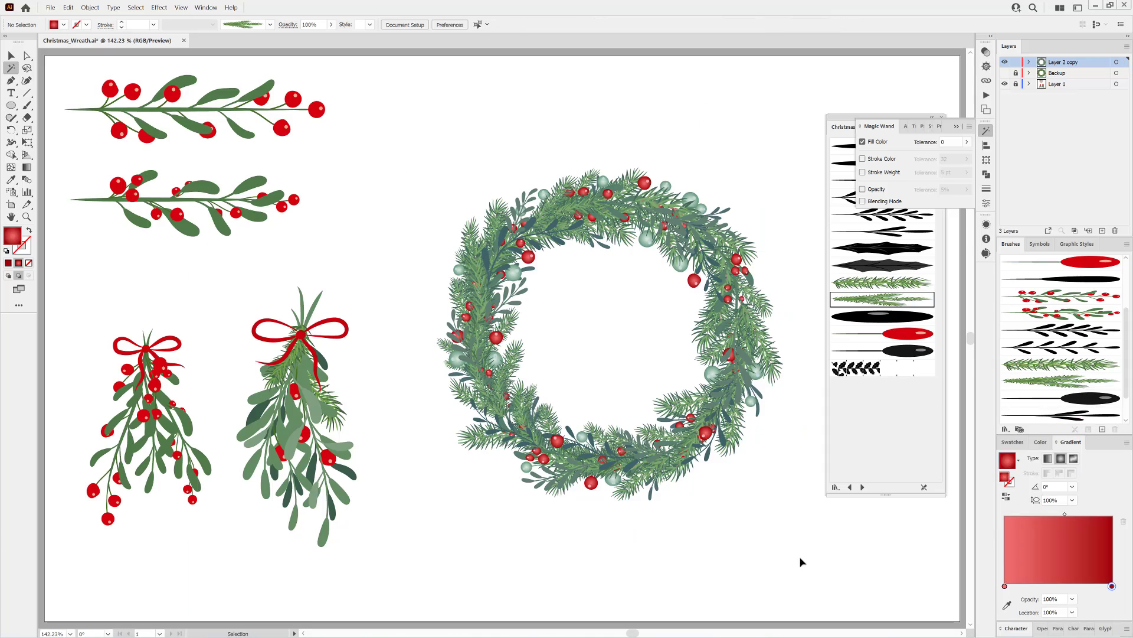
- Select the dark blue-green leaf sprigs by fill color, recolor them to 366355, and deselect
{"action": "left_click_drag", "start_coordinate": [534, 216], "coordinate": [637, 218]}
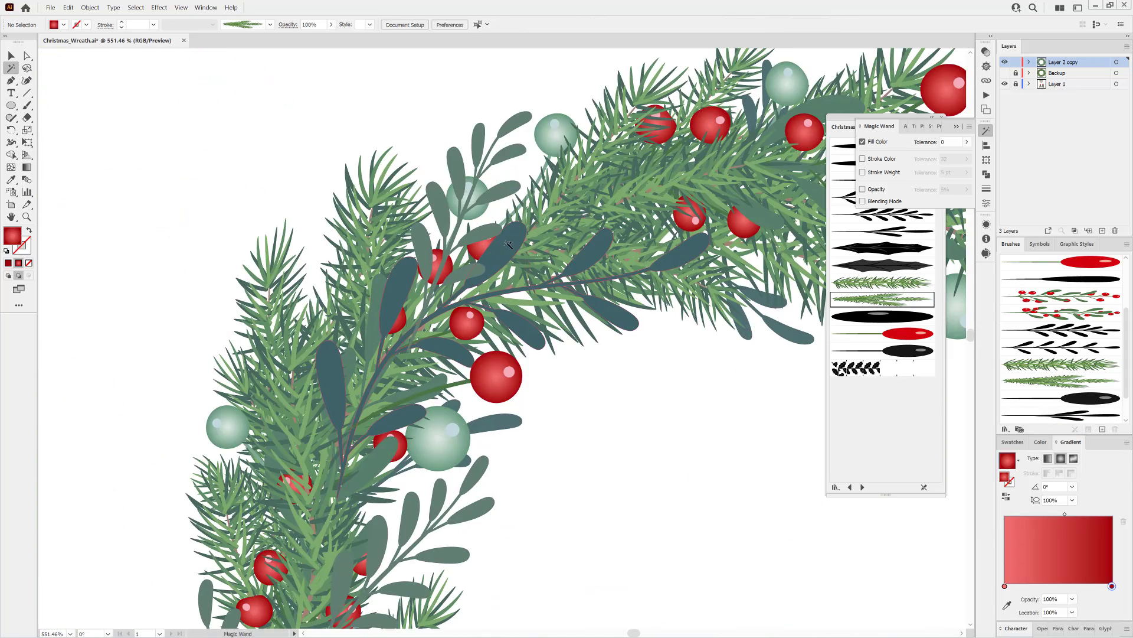
{"action": "left_click", "coordinate": [614, 310]}
{"action": "left_click_drag", "start_coordinate": [702, 457], "coordinate": [649, 459]}
{"action": "left_click_drag", "start_coordinate": [658, 476], "coordinate": [426, 295]}
{"action": "left_click", "coordinate": [1043, 444]}
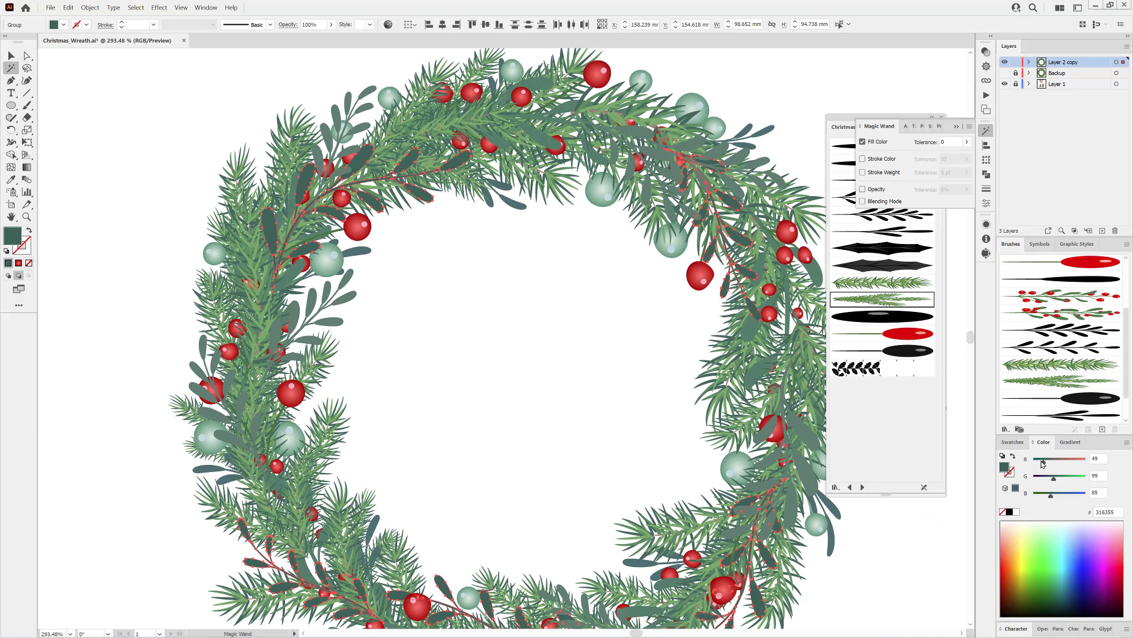
{"action": "left_click", "coordinate": [538, 418]}
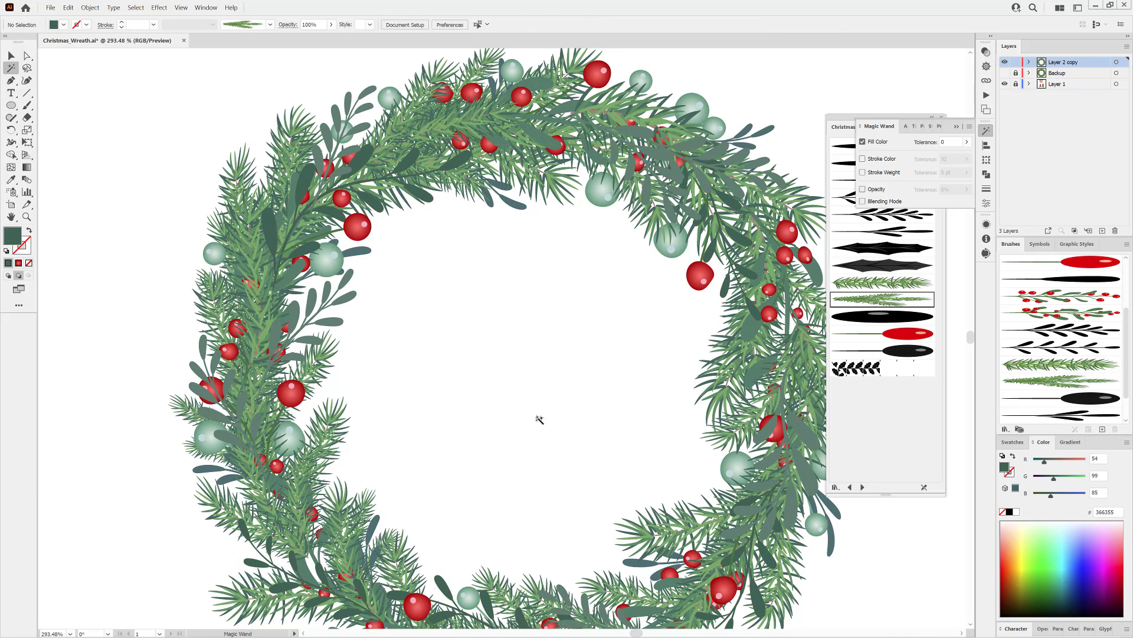
- Move the red berry hanging inside the wreath's upper right slightly up toward the branches, and deselect
{"action": "key", "text": "ctrl+0"}
{"action": "scroll", "coordinate": [716, 280], "scroll_direction": "up", "scroll_amount": 5}
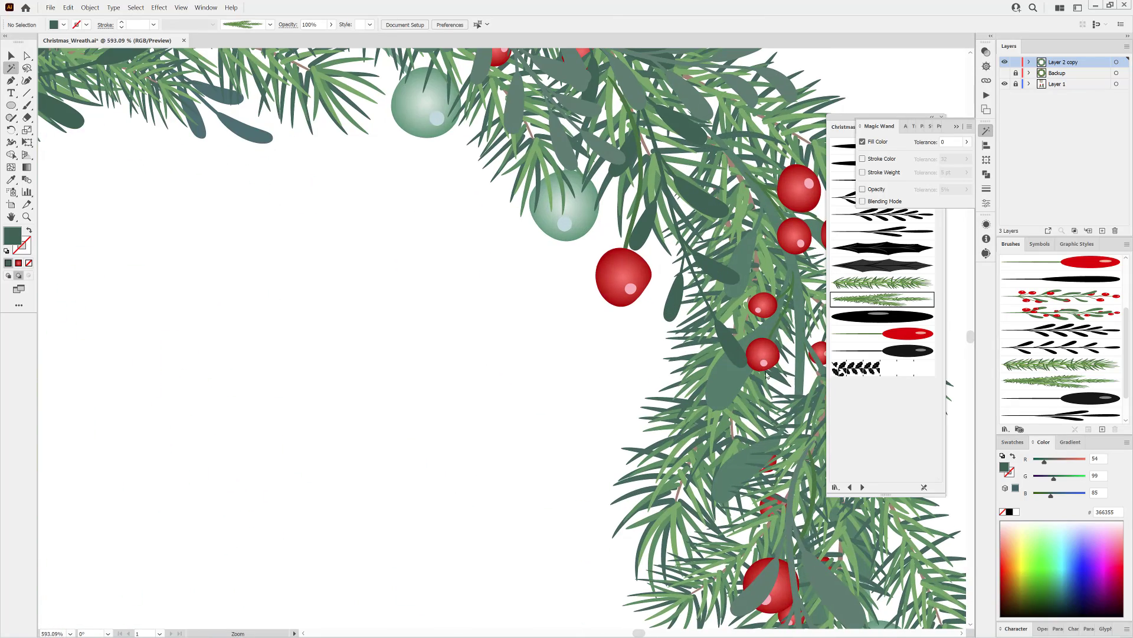
{"action": "key", "text": "v"}
{"action": "left_click", "coordinate": [639, 295]}
{"action": "mouse_move", "coordinate": [640, 295]}
{"action": "left_mouse_down"}
{"action": "mouse_move", "coordinate": [659, 286]}
{"action": "mouse_move", "coordinate": [646, 279]}
{"action": "left_mouse_up"}
{"action": "scroll", "coordinate": [594, 410], "scroll_direction": "down", "scroll_amount": 5}
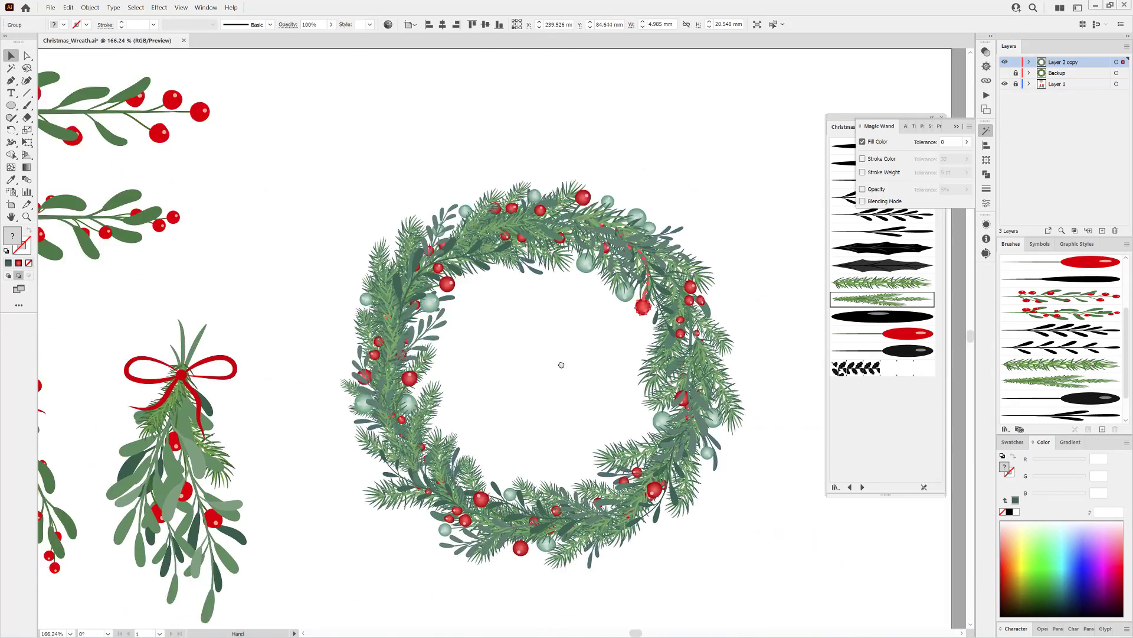
{"action": "left_click", "coordinate": [759, 172]}
{"action": "key", "text": "ctrl+0"}
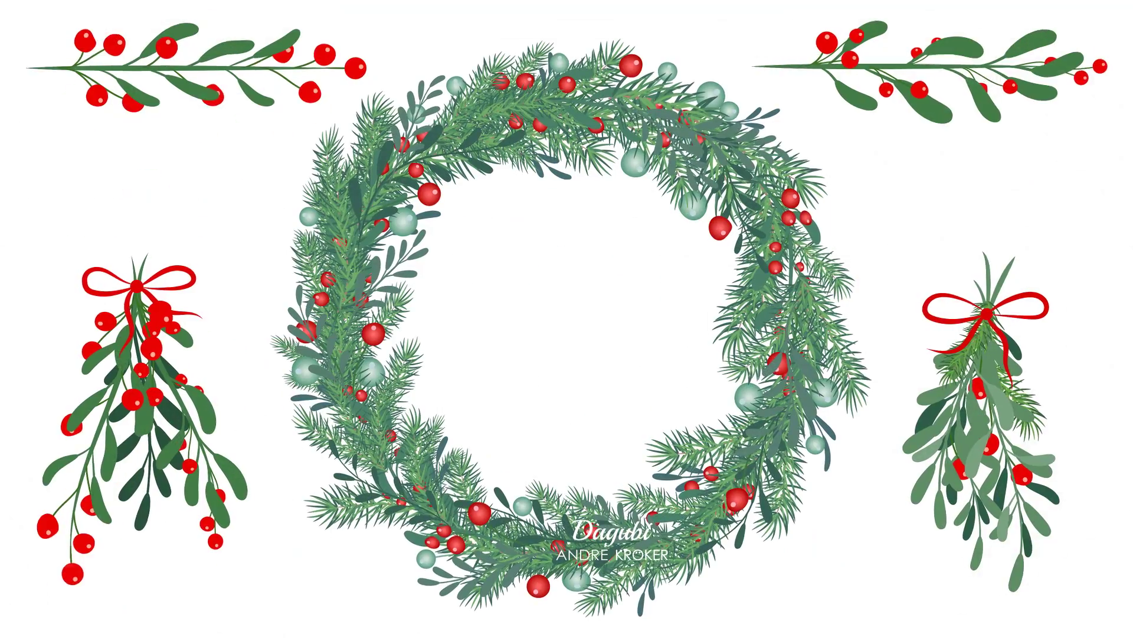